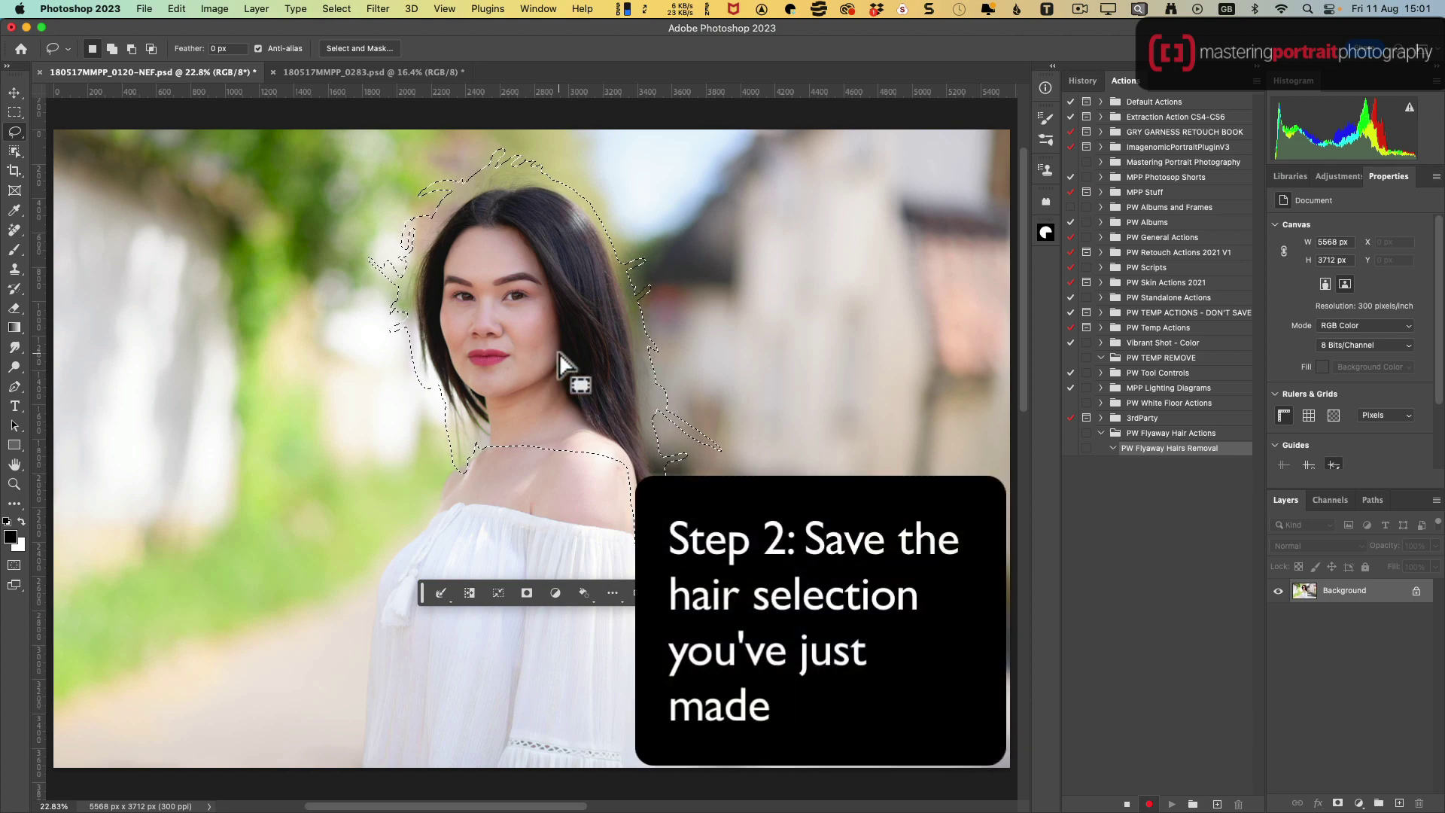
- Save the hair selection to a new channel named "Hair Selection" and deselect everything
click(345, 10)
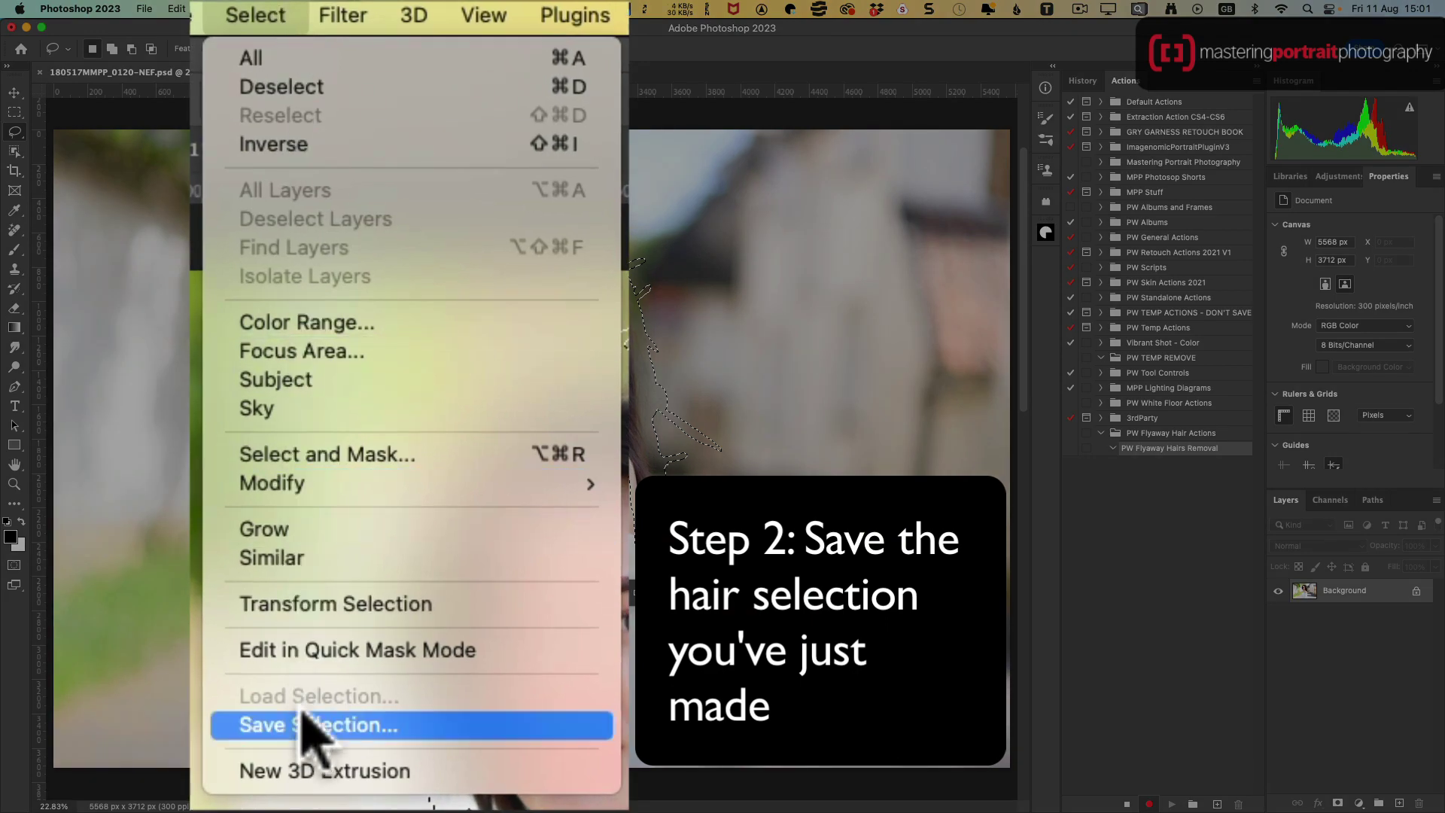
click(358, 341)
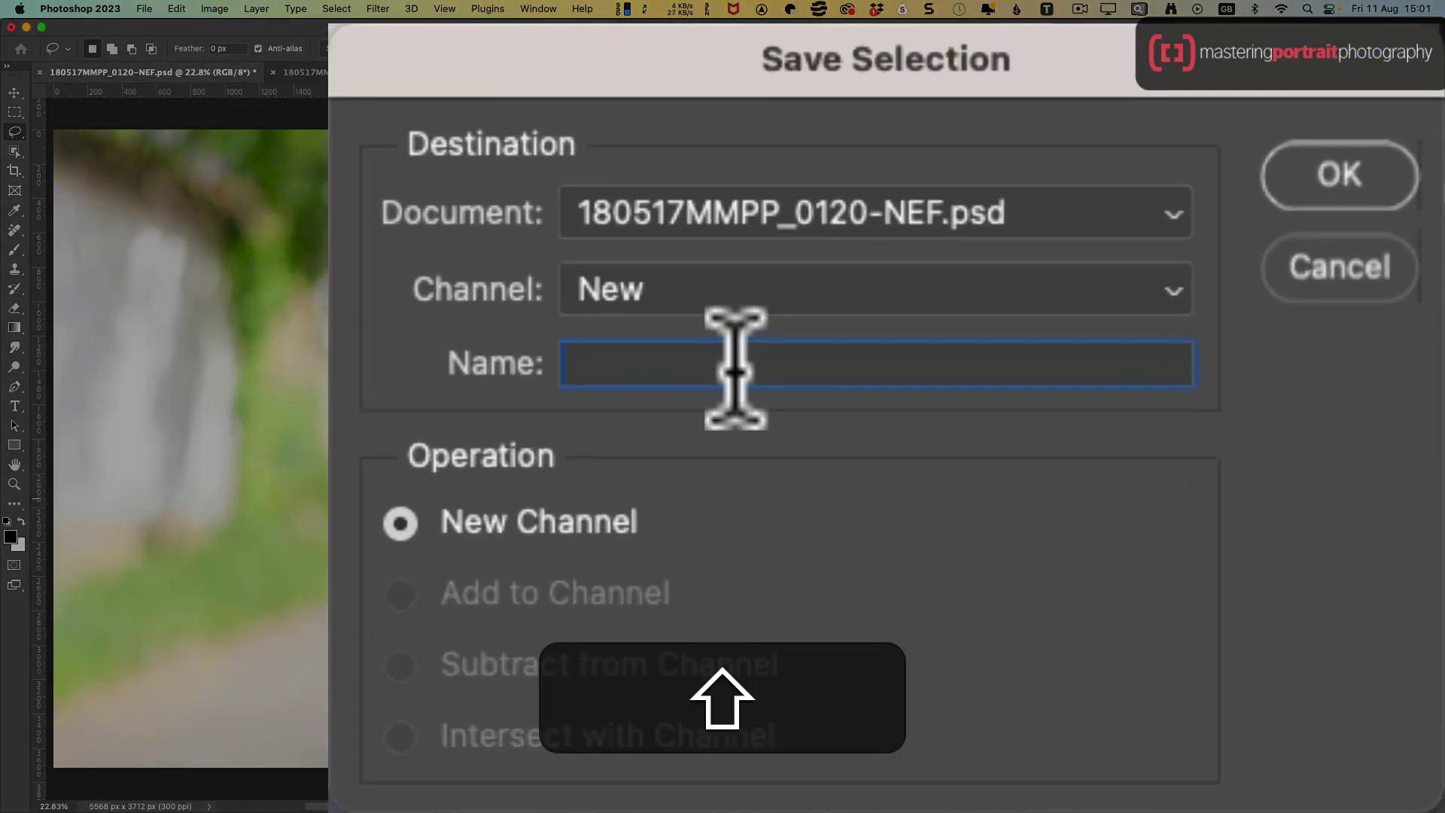
text(Hair Sele)
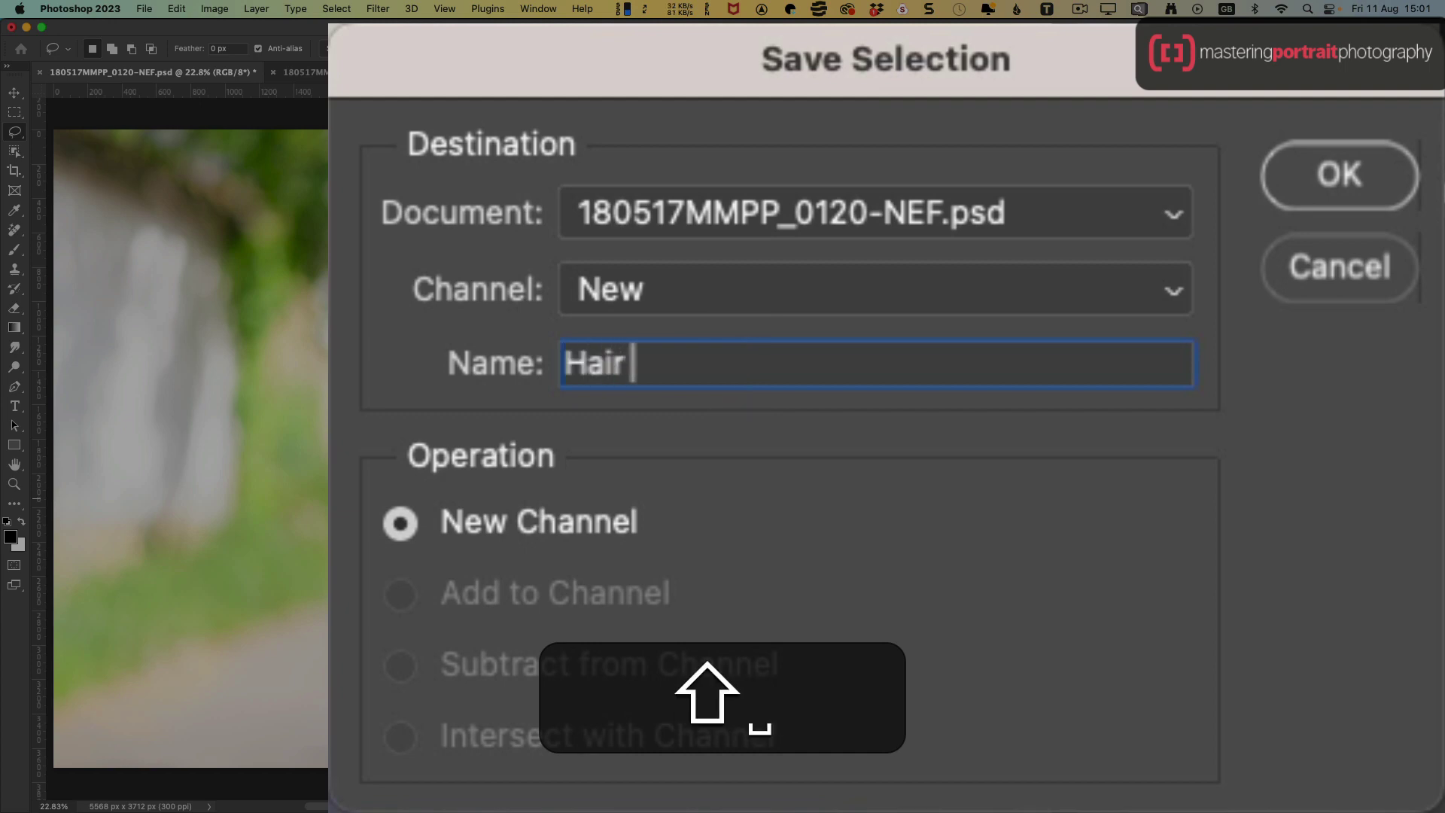
text(ction)
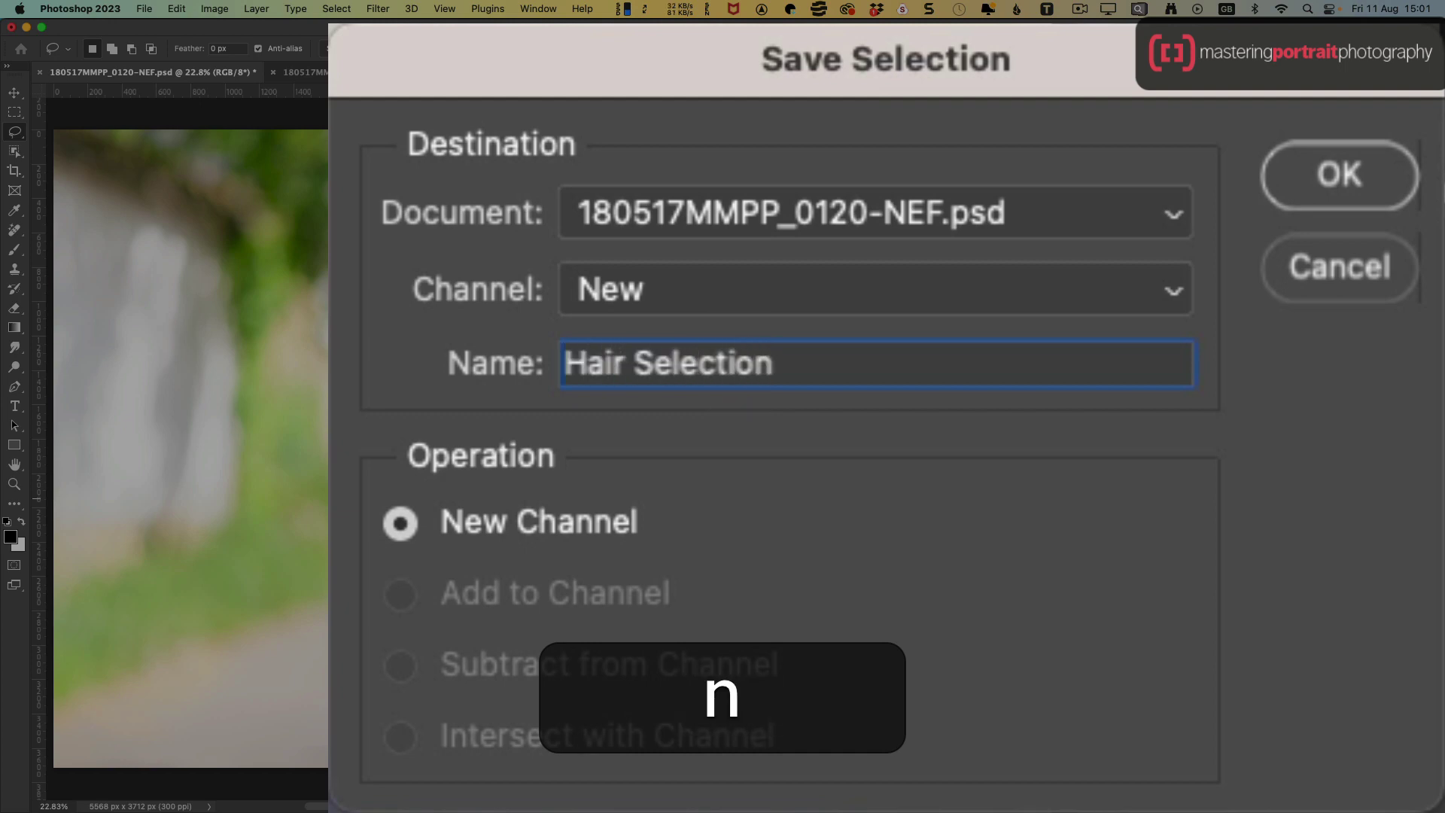
click(636, 288)
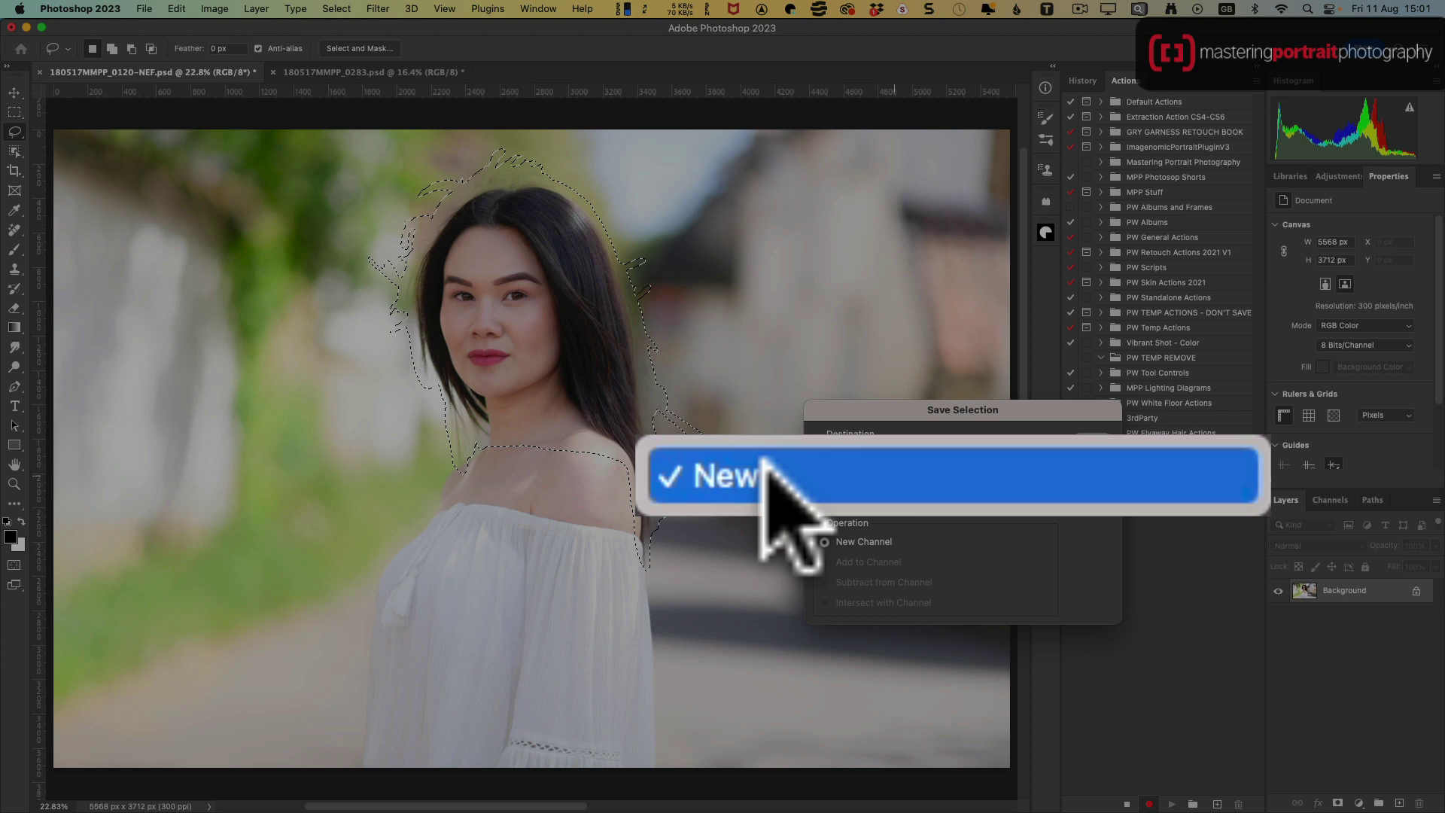
click(766, 472)
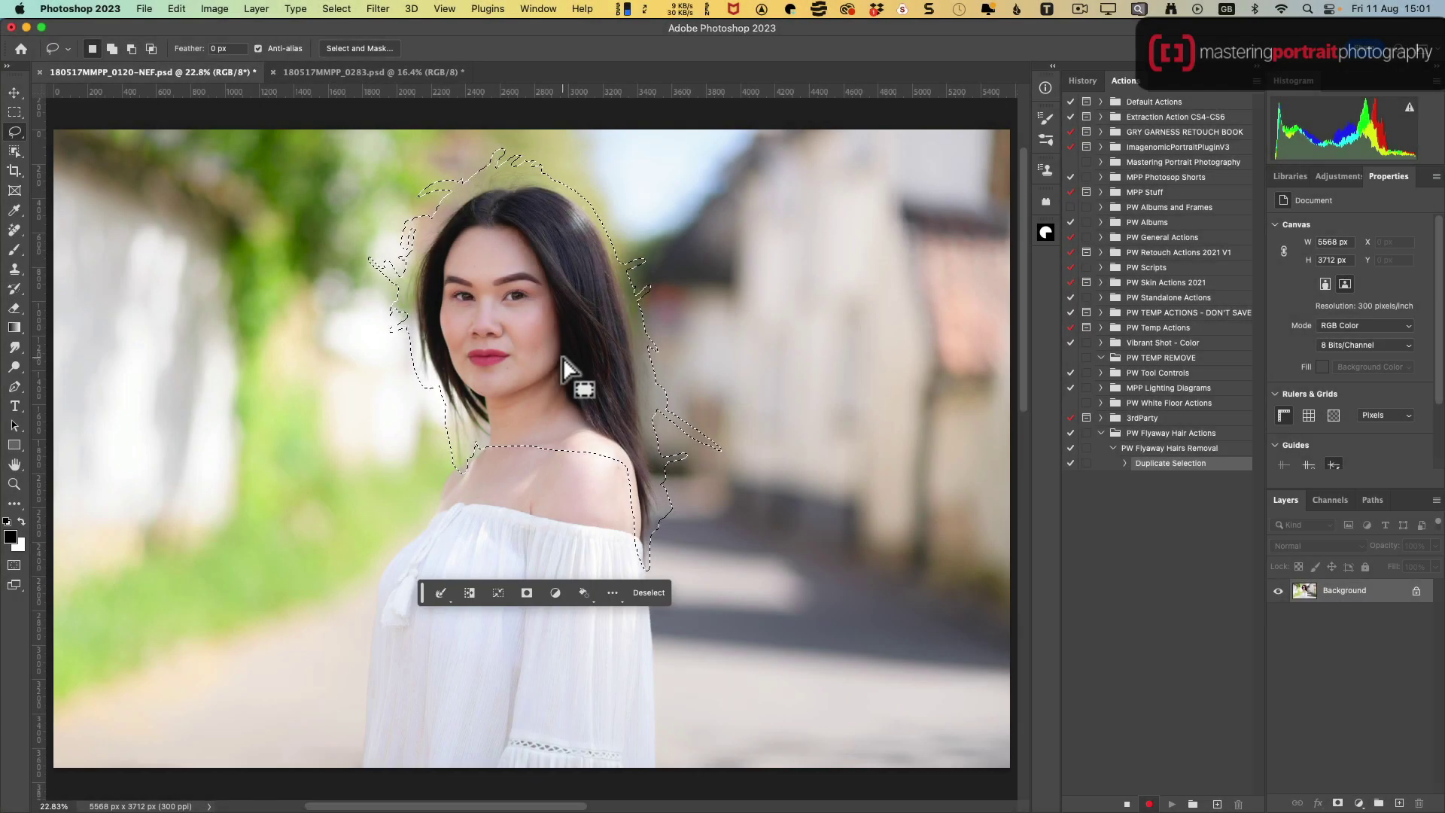
click(324, 8)
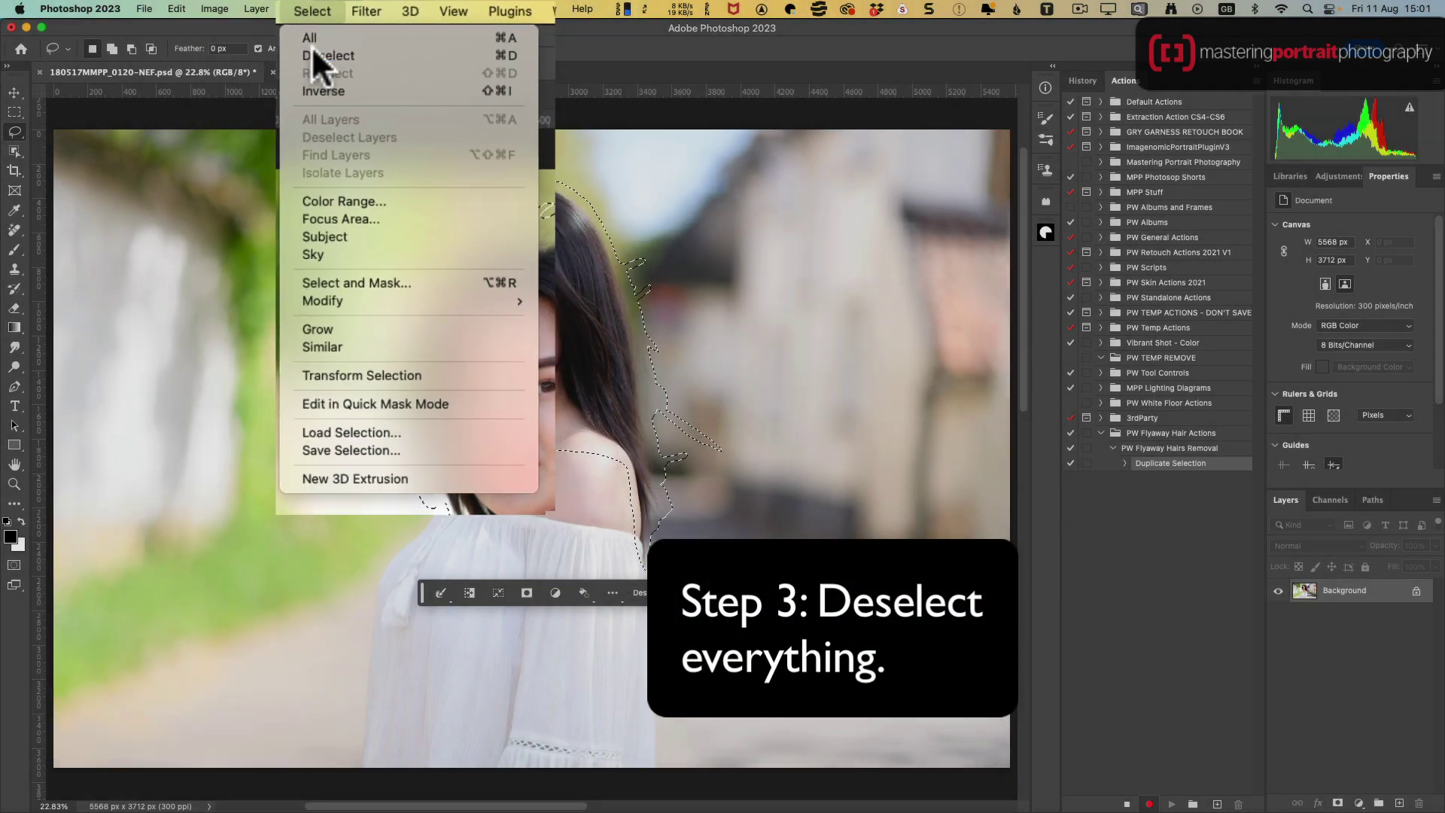
click(249, 91)
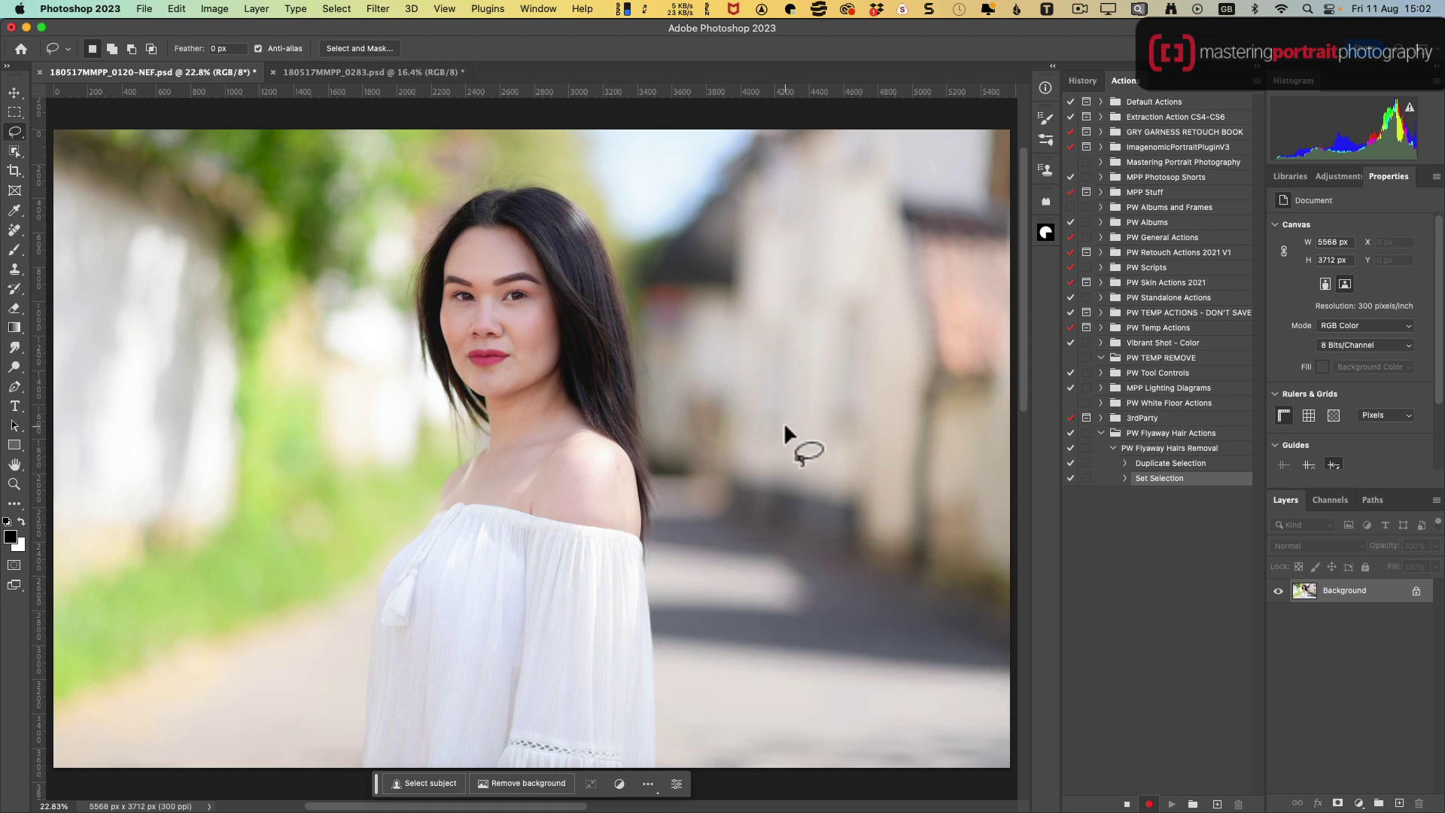
- Duplicate the Background layer as "Removed Hairs" in the same document
click(1437, 500)
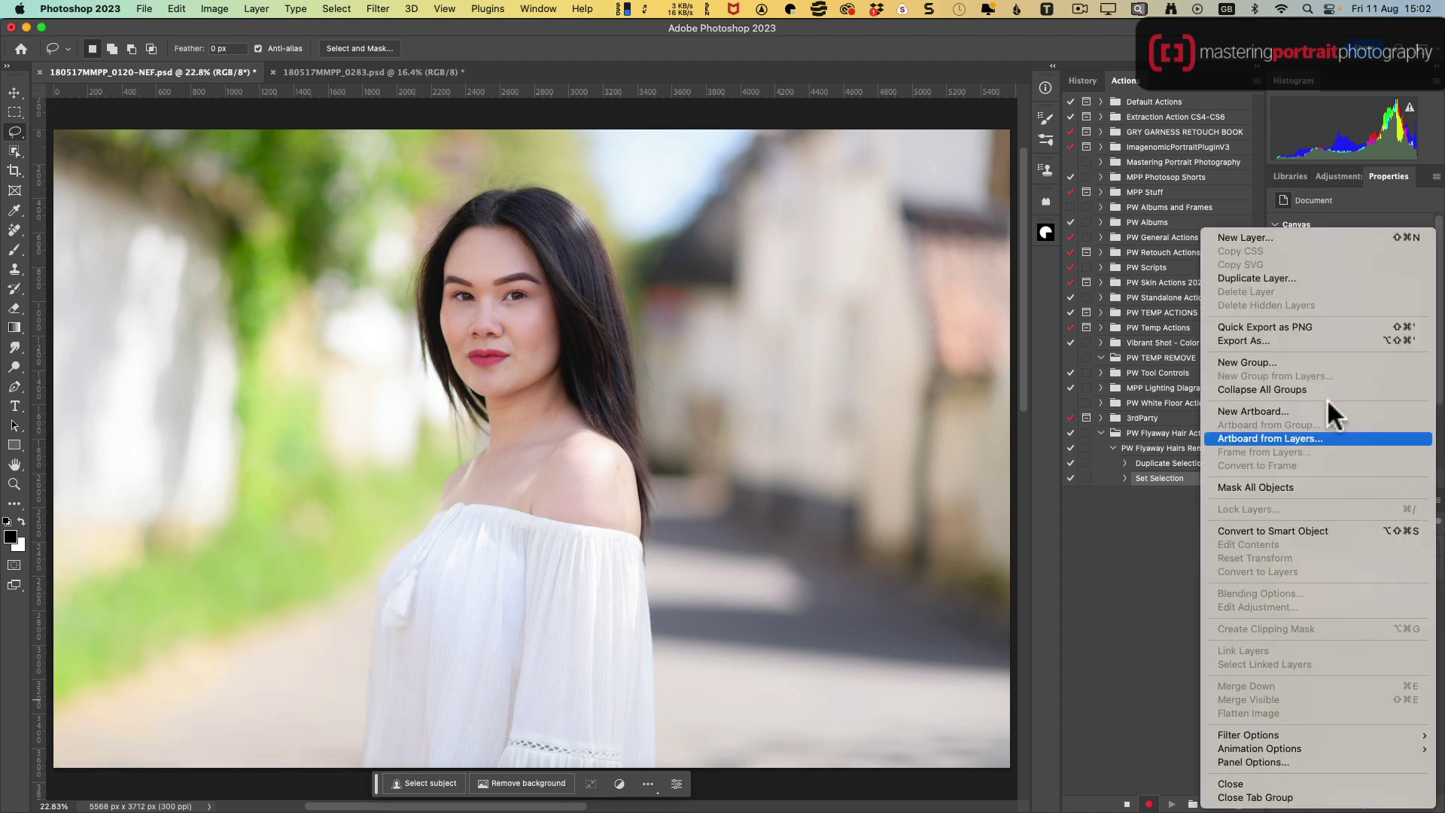
click(1264, 277)
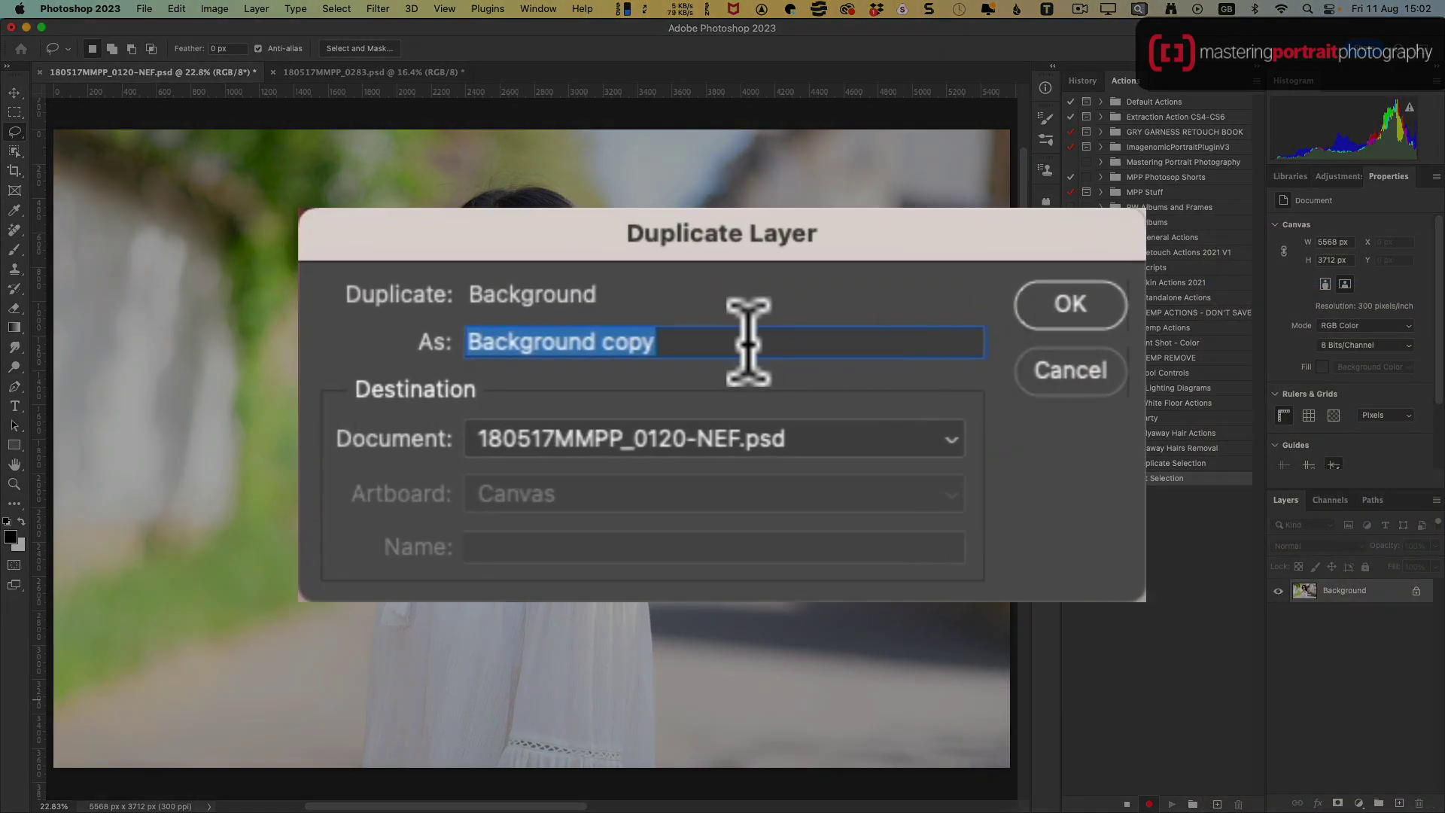
text(Remo)
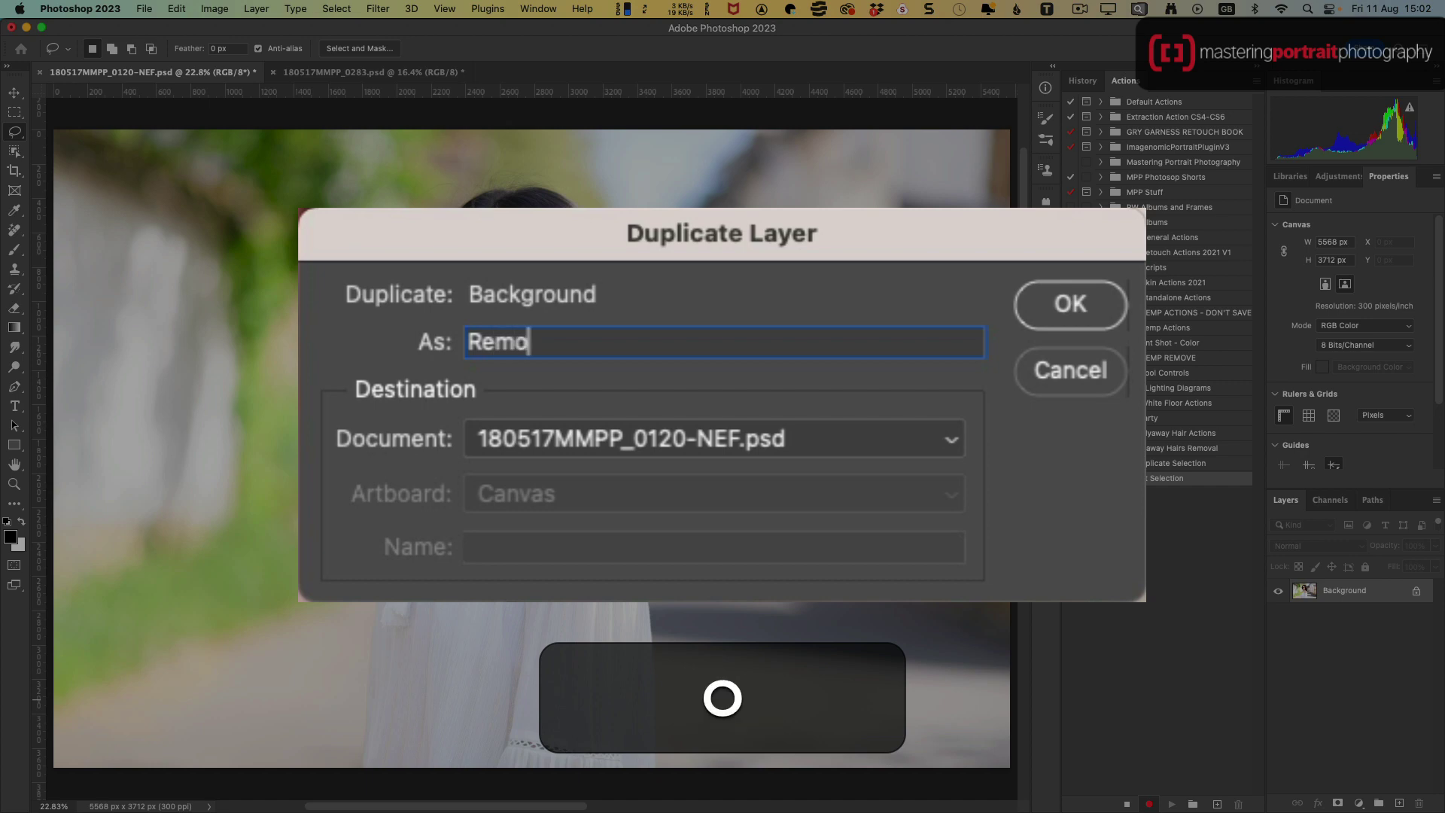
text(ved Hairs)
key(Return)
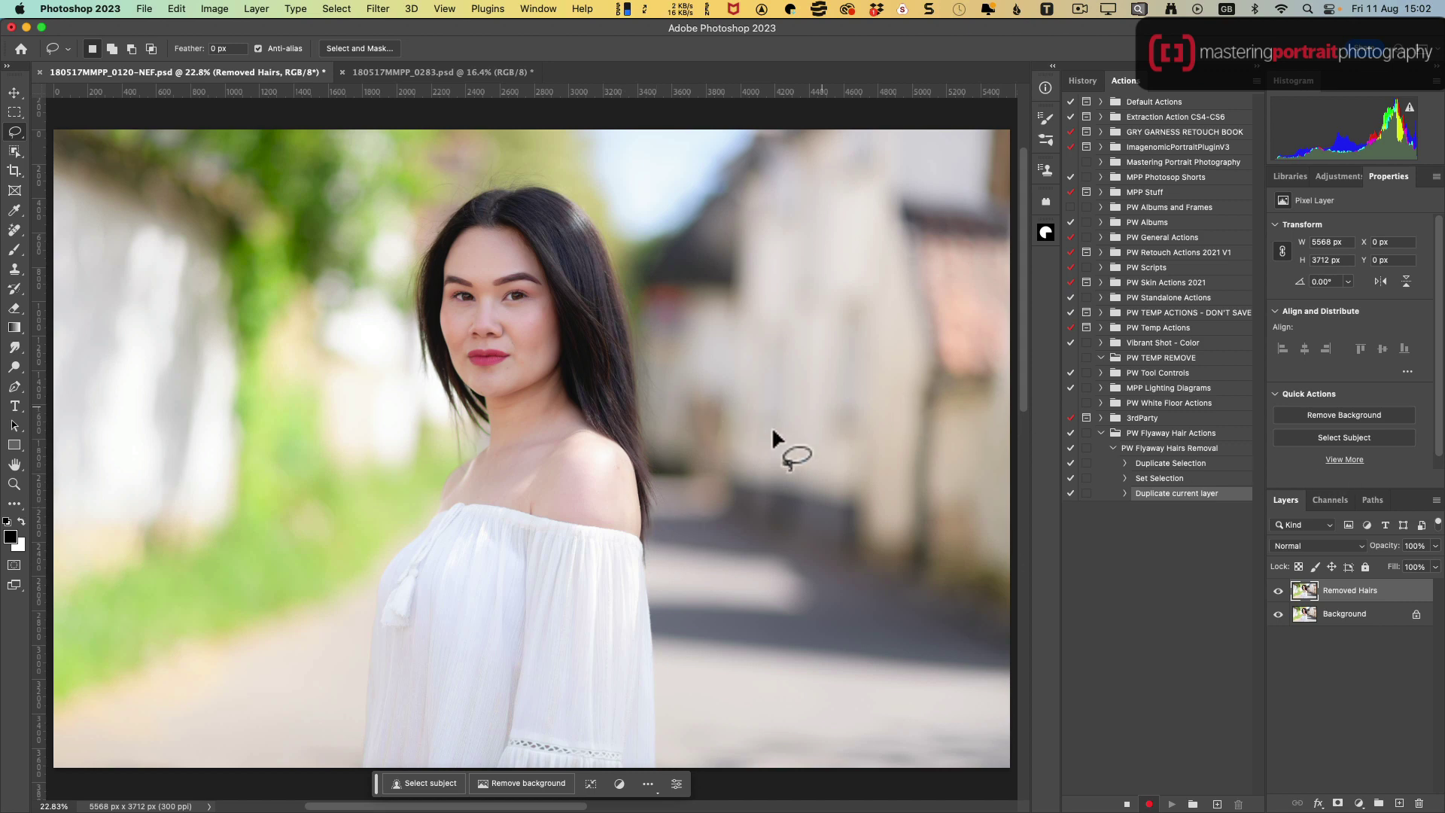
- Select the whole image and save the selection to a new channel named "Entire Image"
key(super+minus)
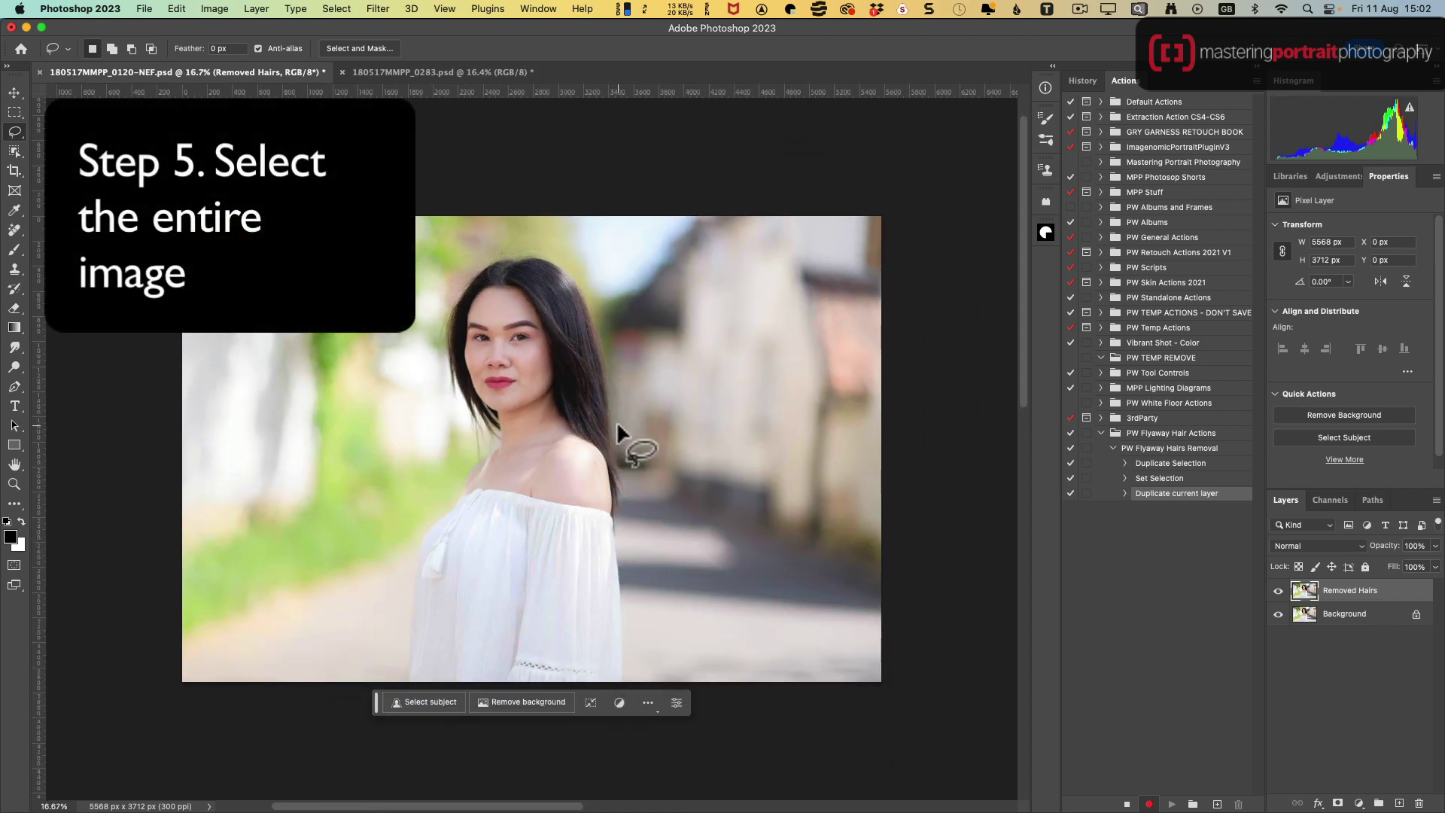
key(super+a)
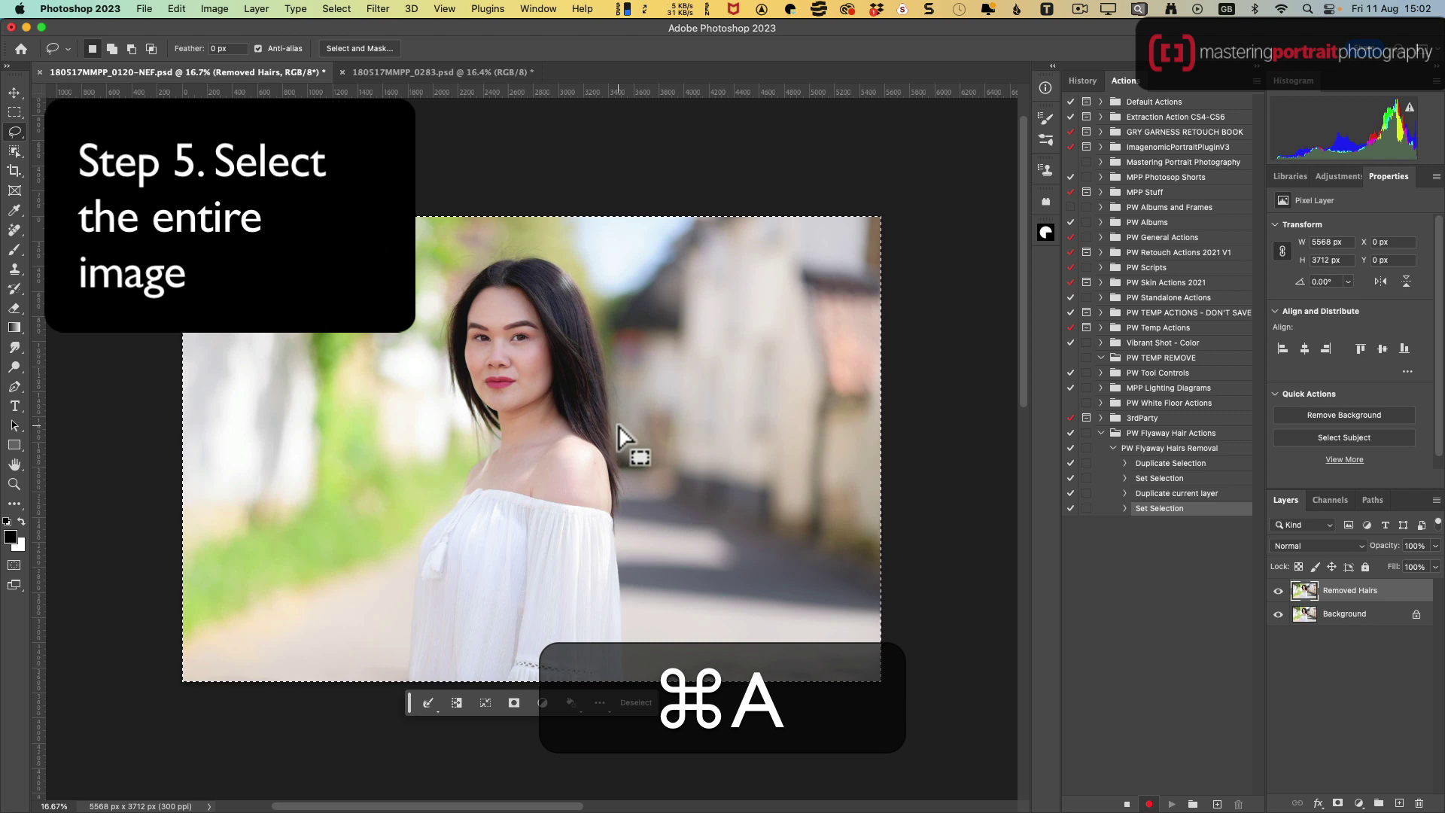
scroll(612, 437, left, 3)
scroll(611, 436, down, 2)
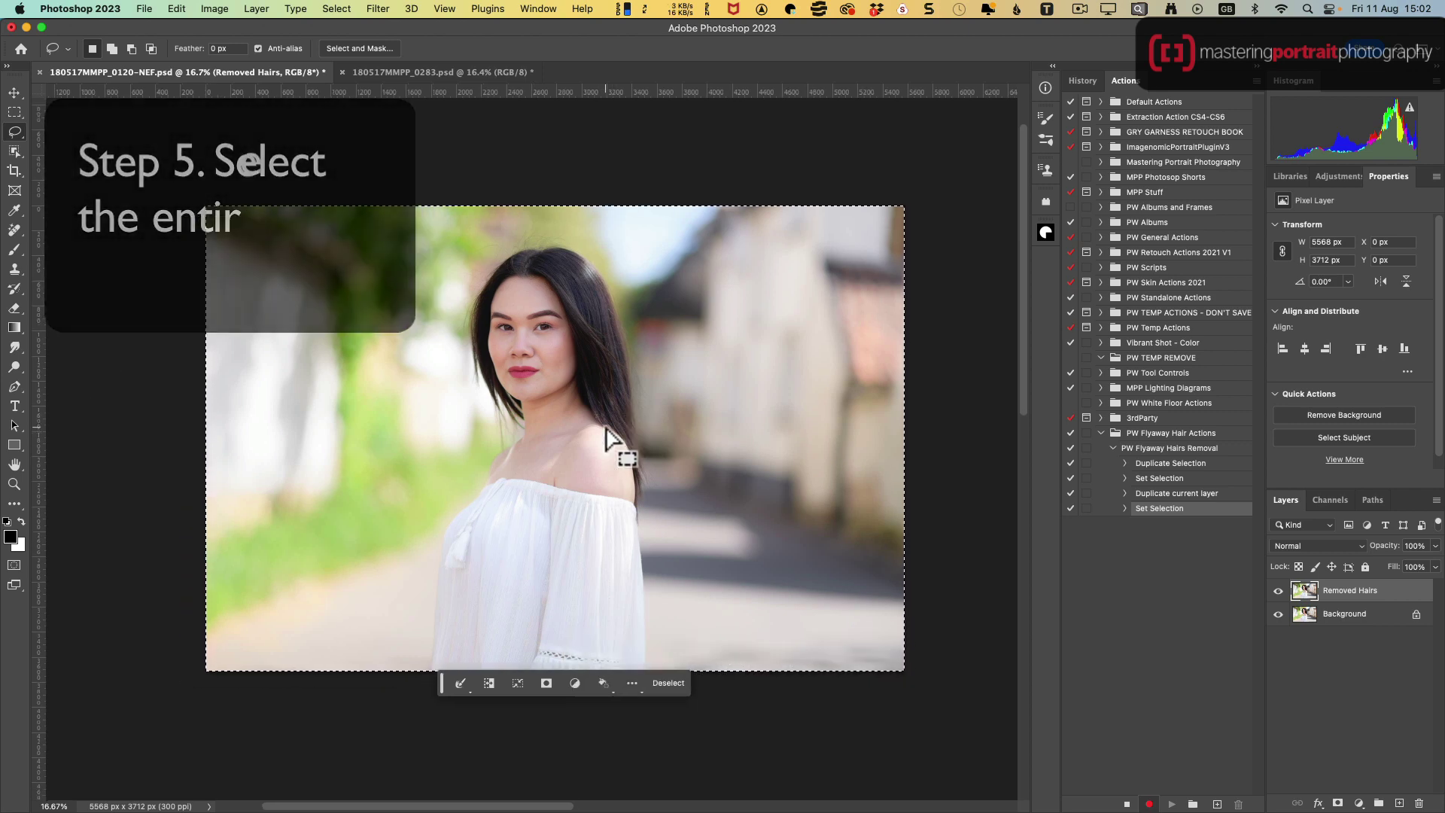
click(333, 9)
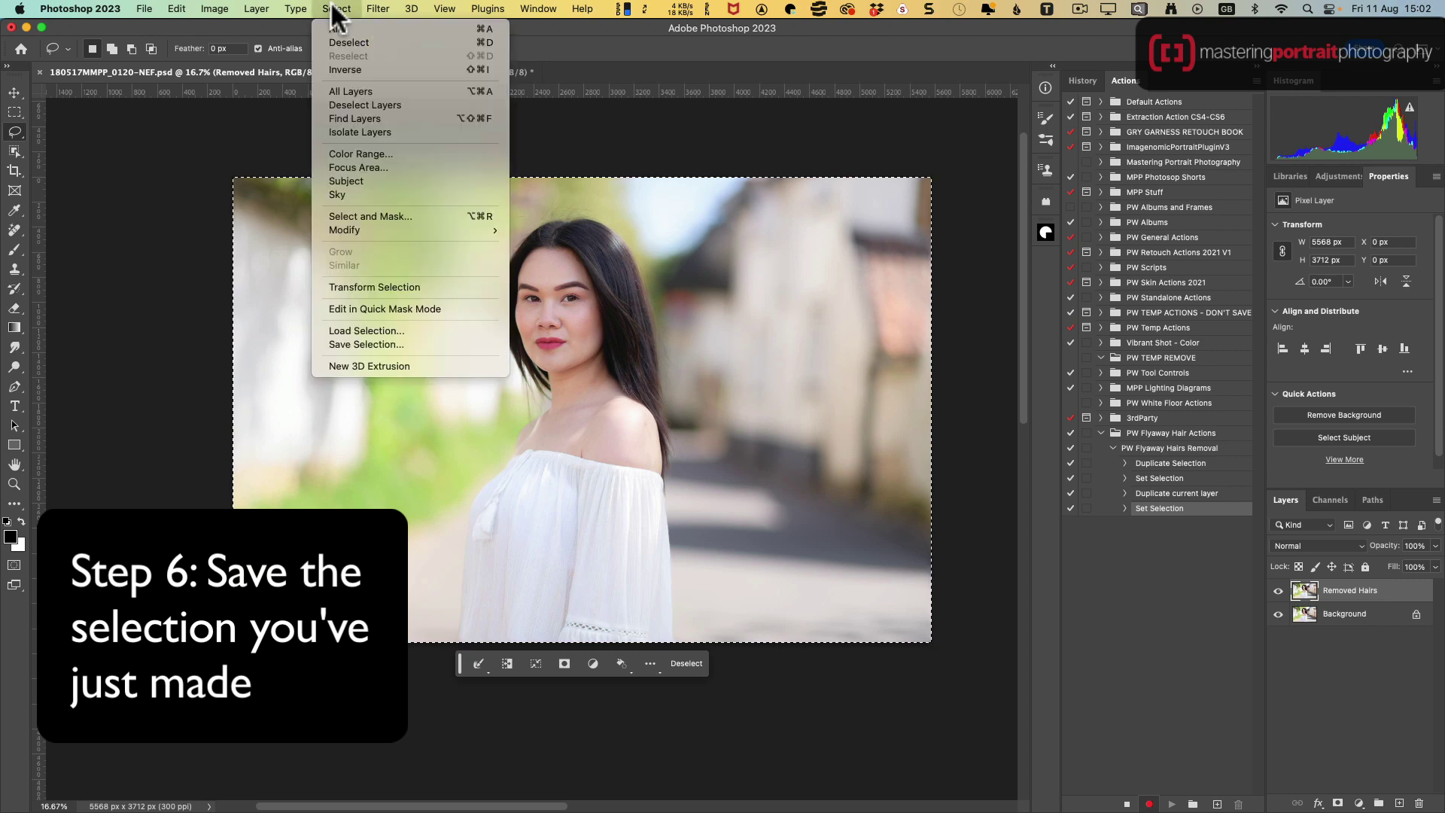
click(359, 342)
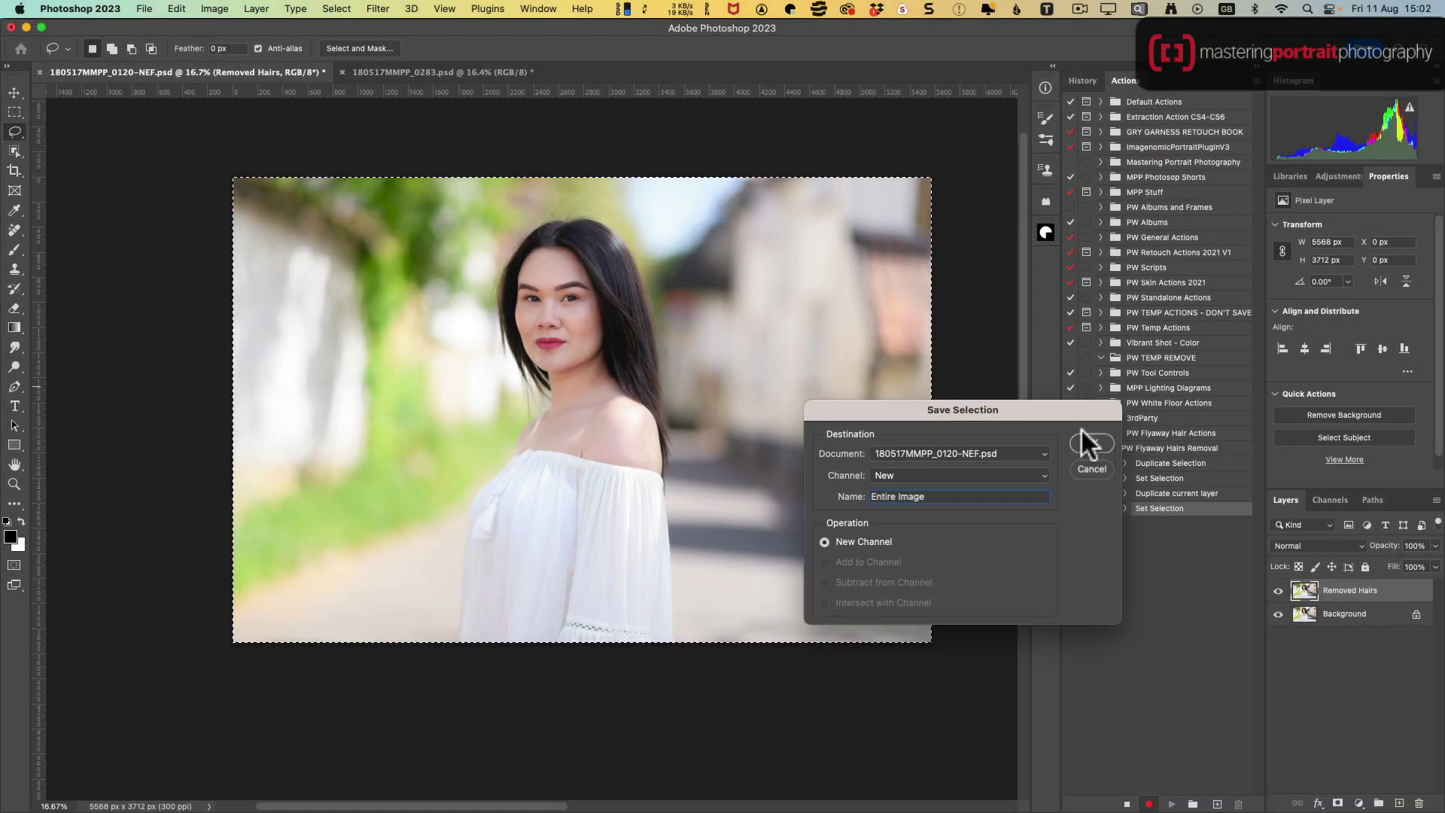
click(1085, 443)
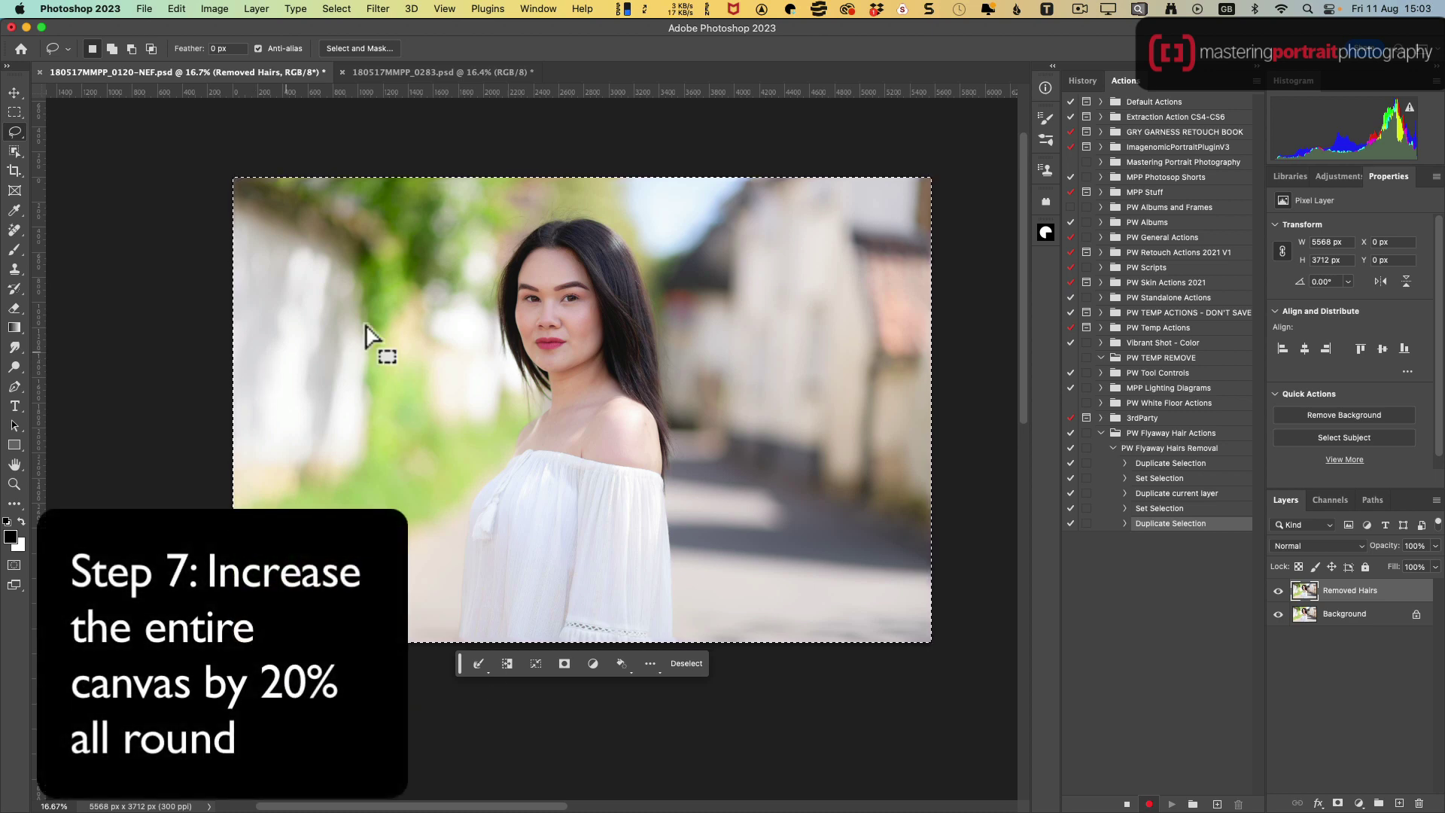
- Open the Canvas Size settings and switch the width and height units to percent
click(220, 6)
click(235, 134)
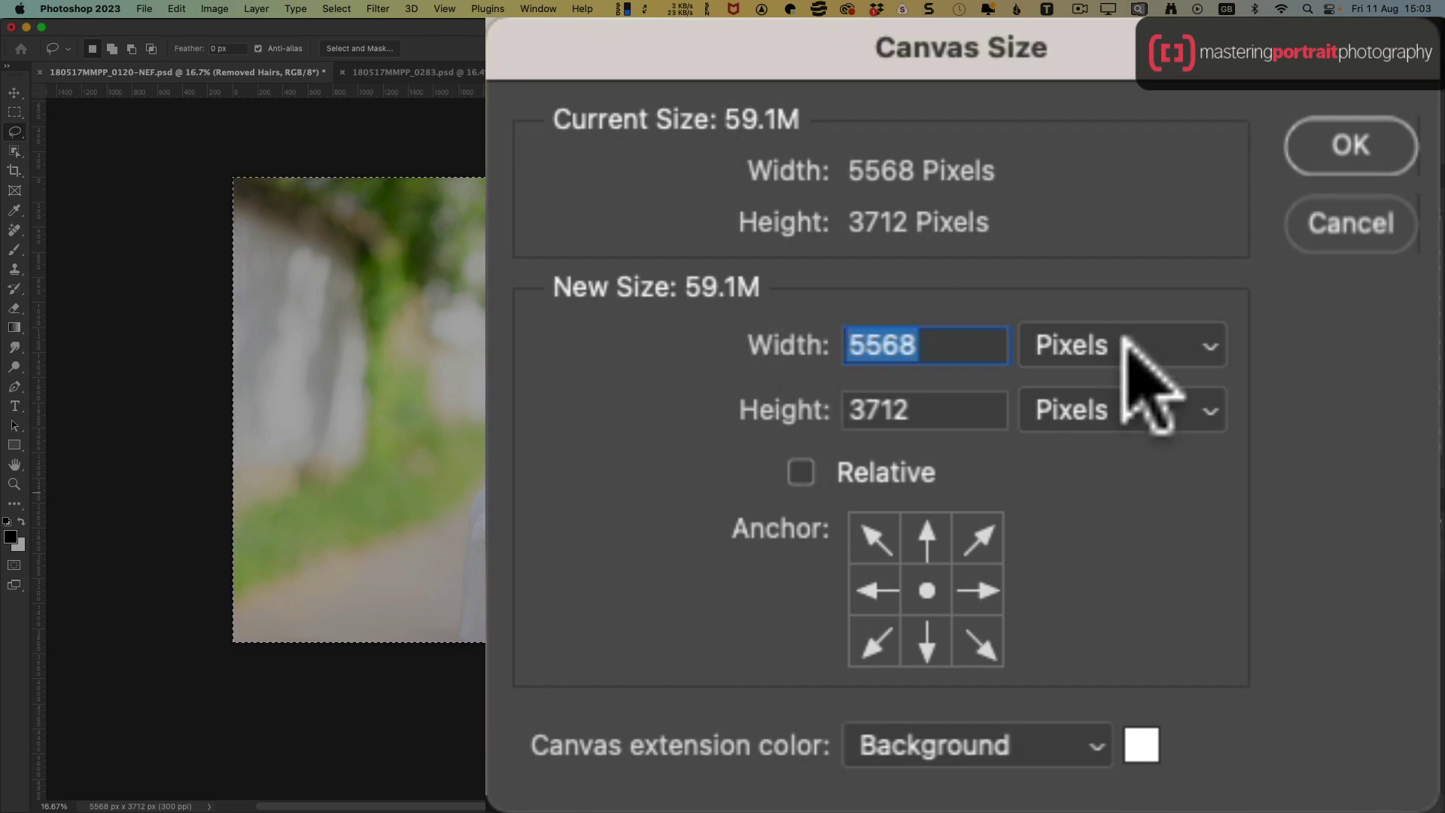
click(1193, 345)
click(1137, 299)
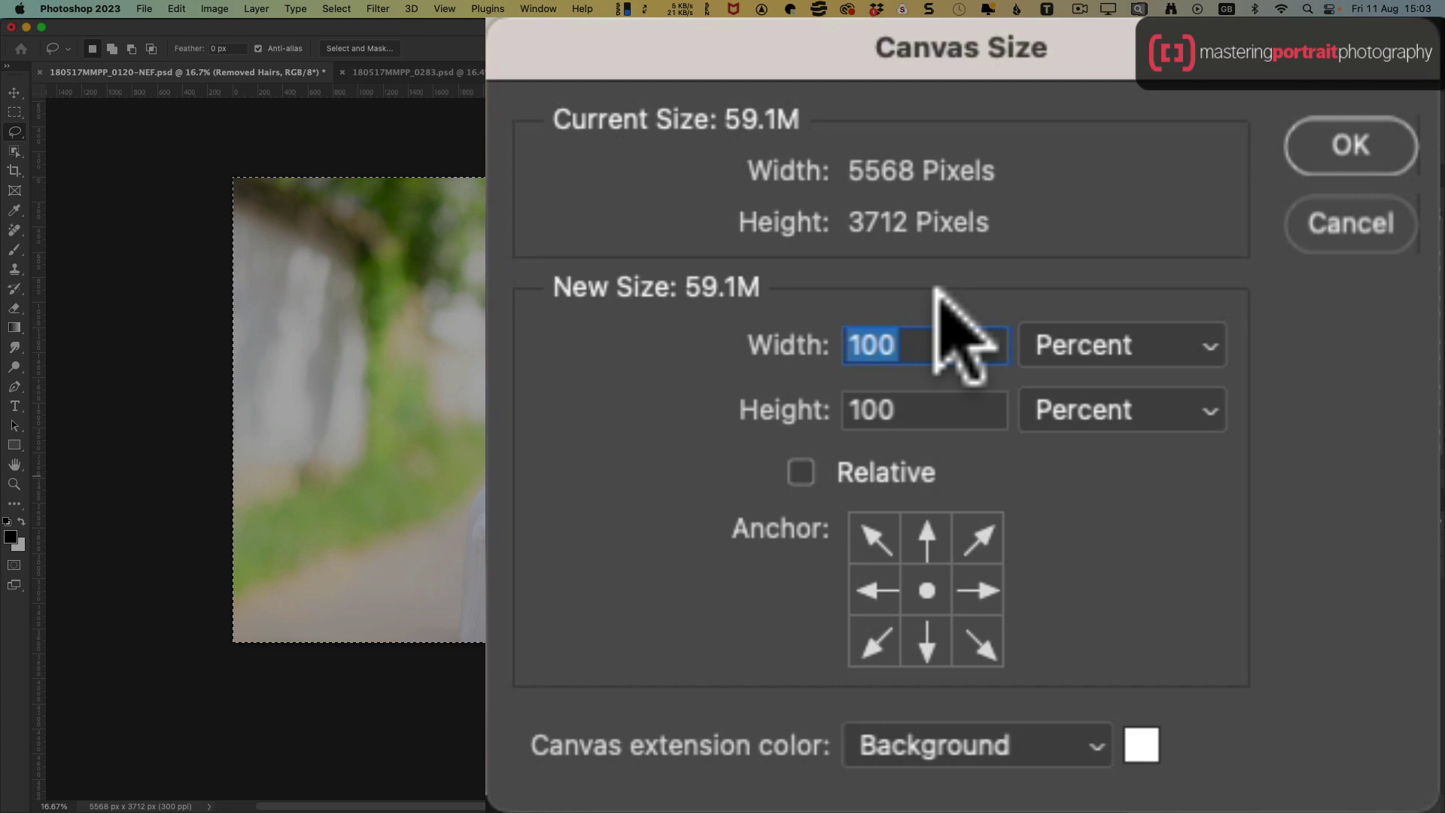
- Set the new canvas width and height to 20 percent
text(20)
key(Tab)
text(20)
key(Tab)
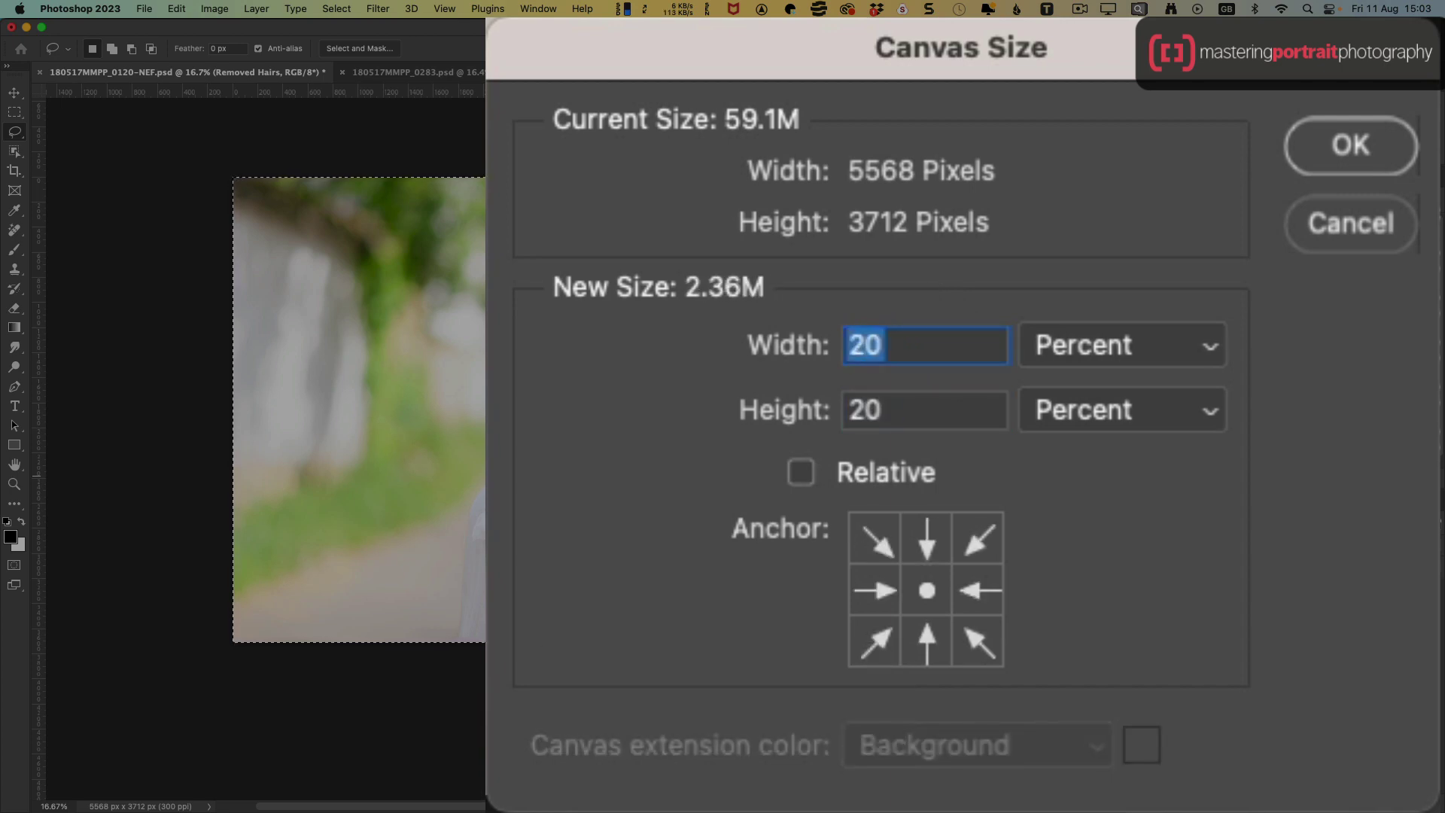
- Make the canvas size relative and extend the canvas by 20 percent in width and height
click(827, 472)
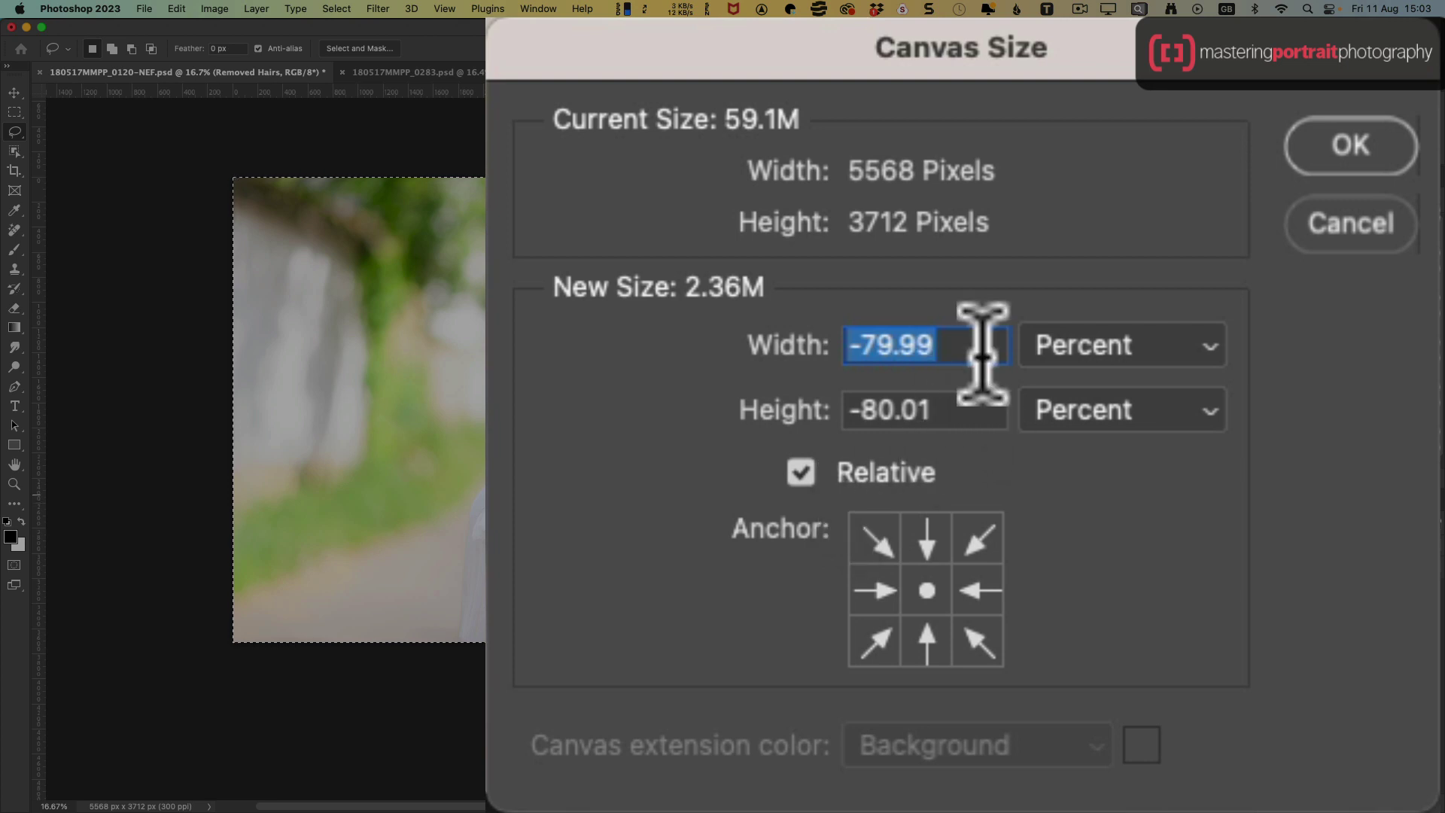
text(20)
key(Tab)
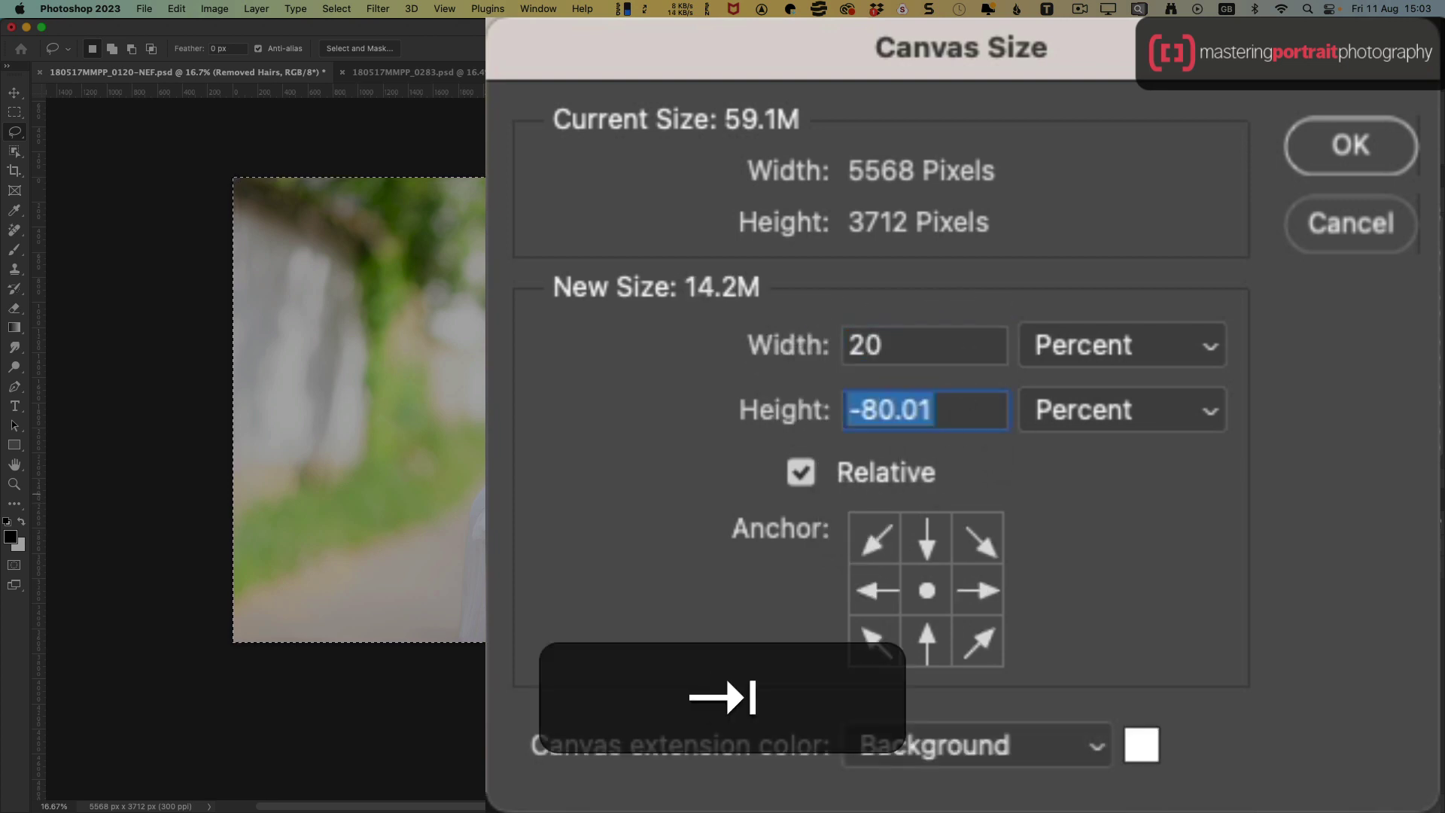
text(20)
key(Tab)
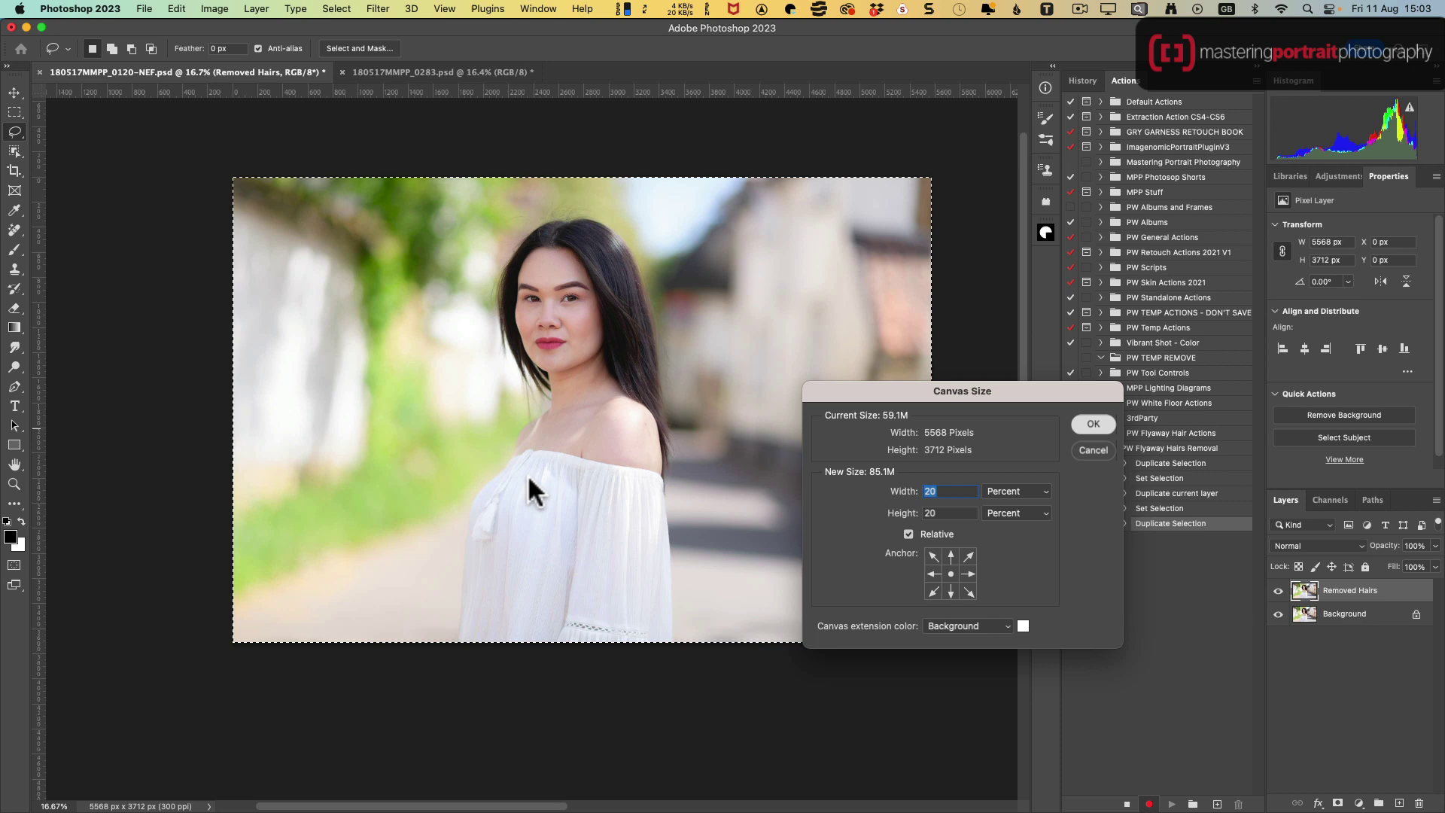
key(Return)
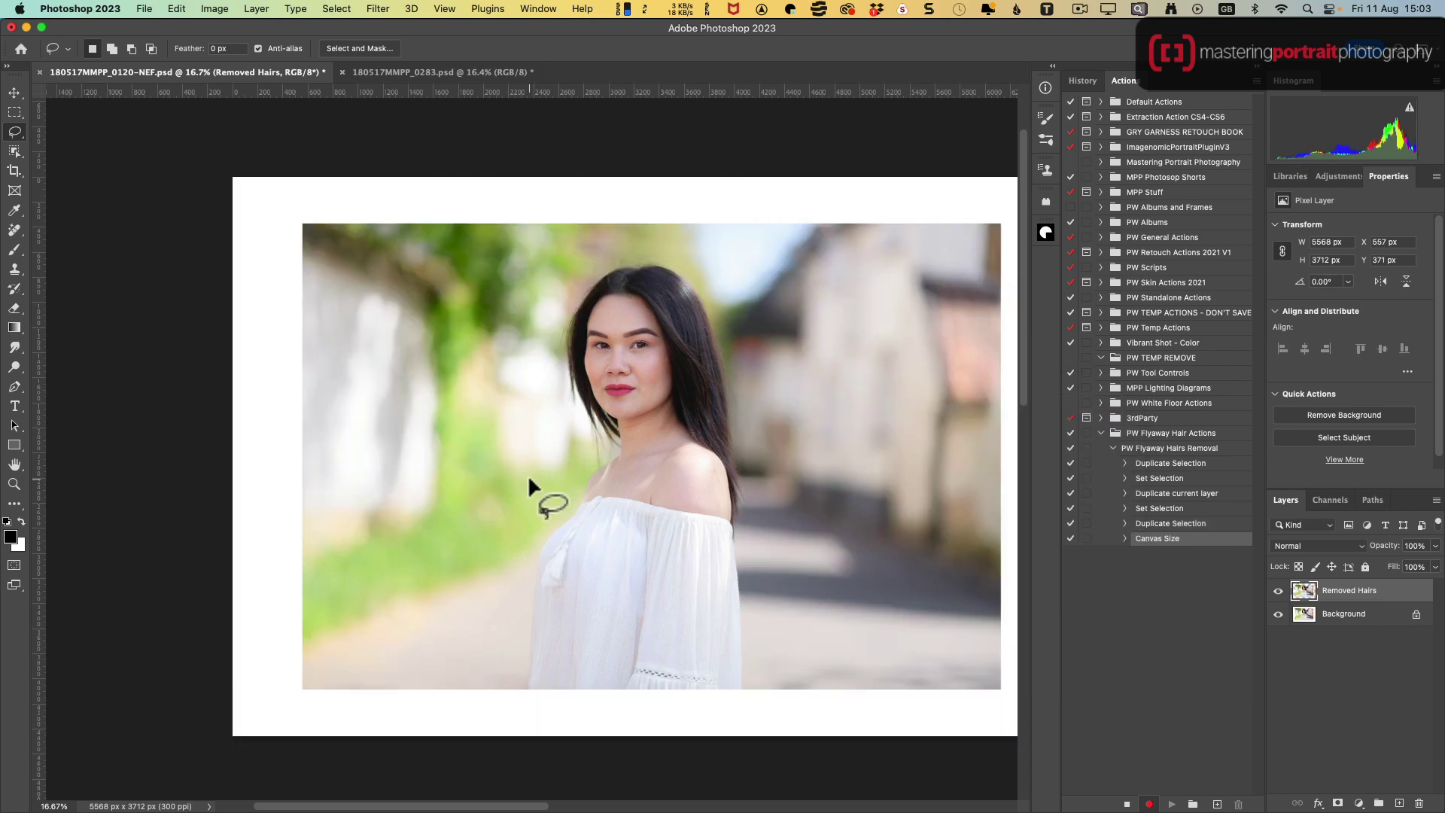
- Load the Entire Image channel, inverted, as a new selection covering the white border
key(super+minus)
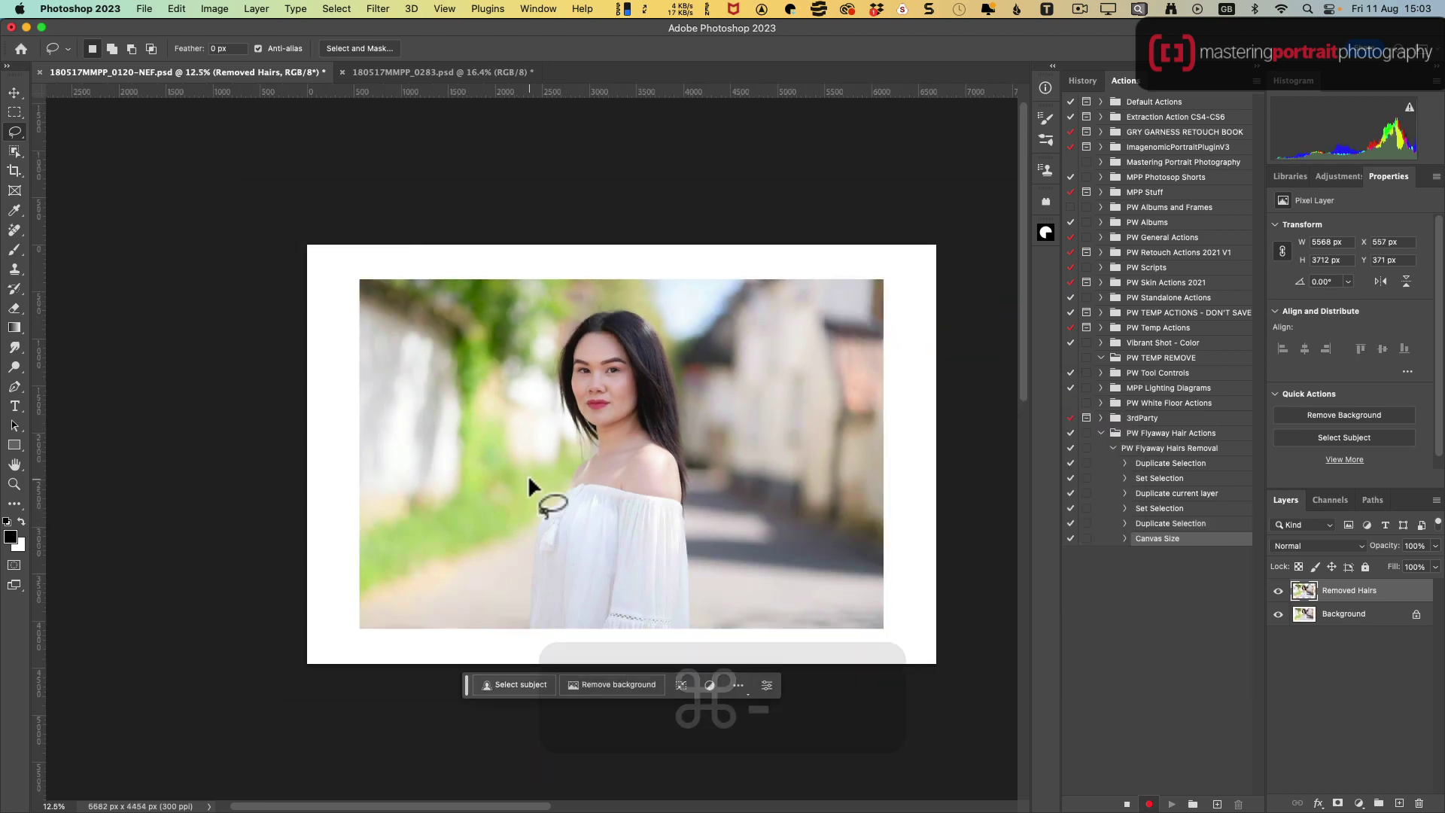
scroll(529, 481, right, 5)
scroll(529, 481, down, 2)
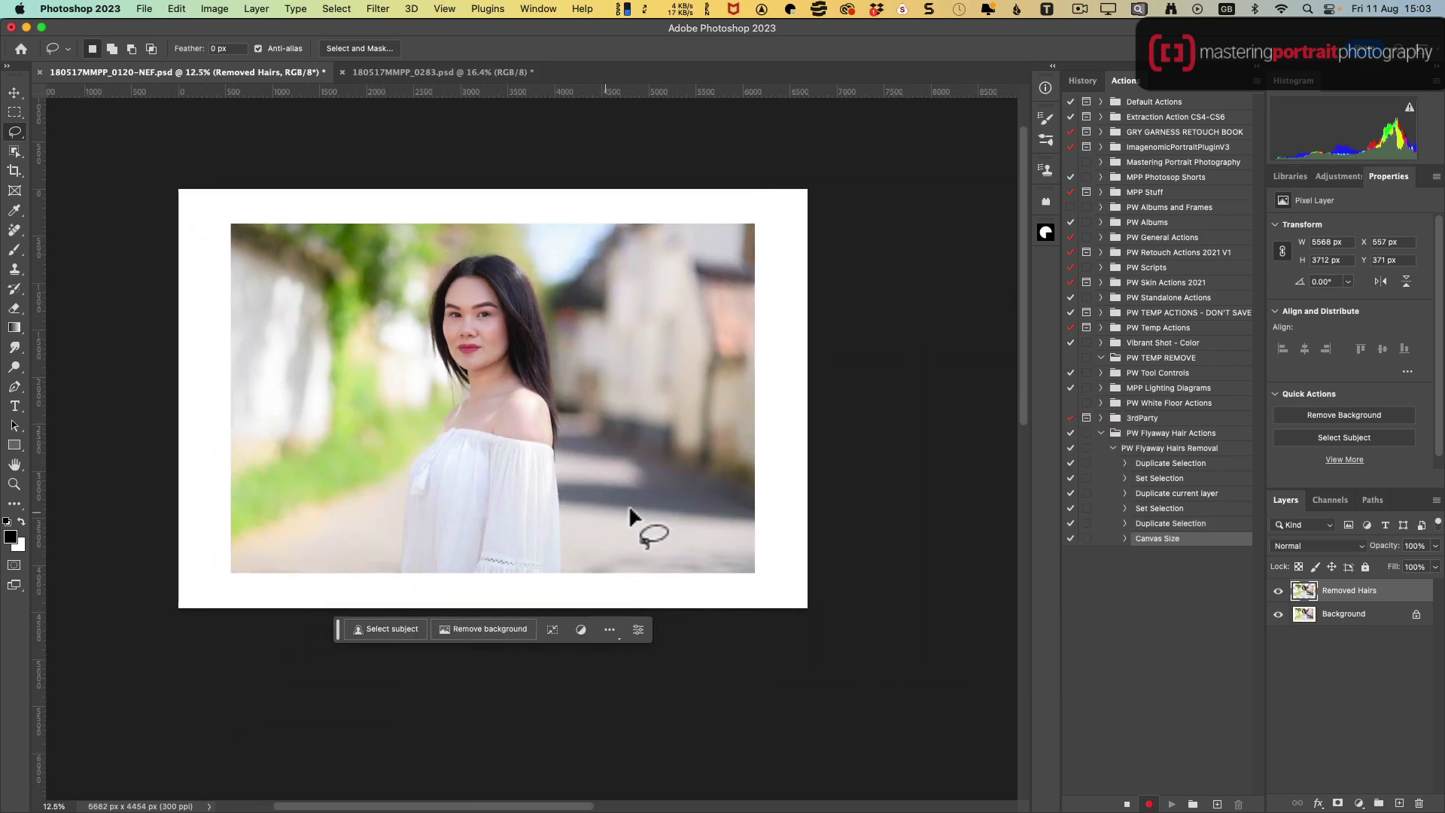
click(343, 8)
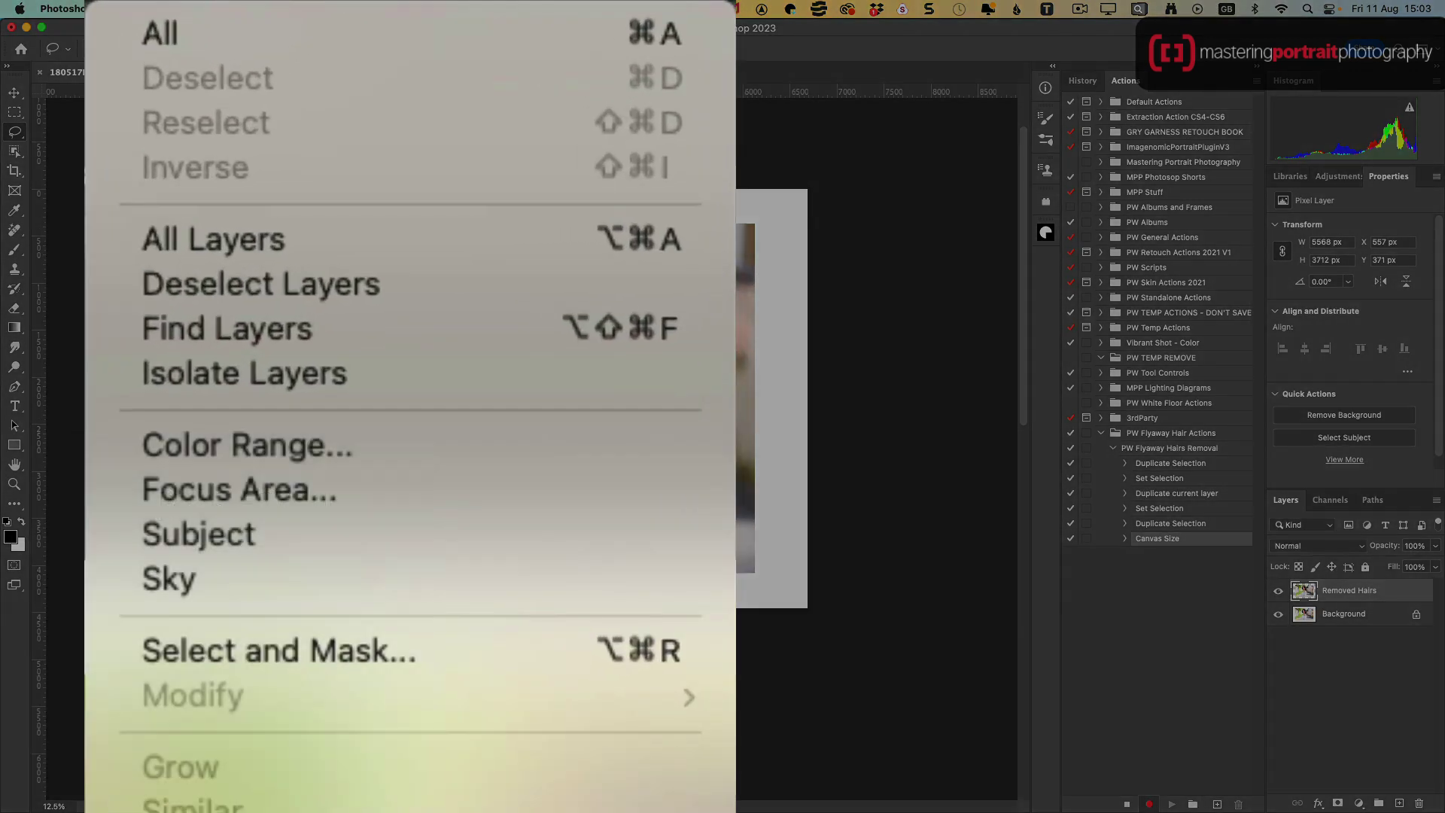
click(363, 323)
click(706, 338)
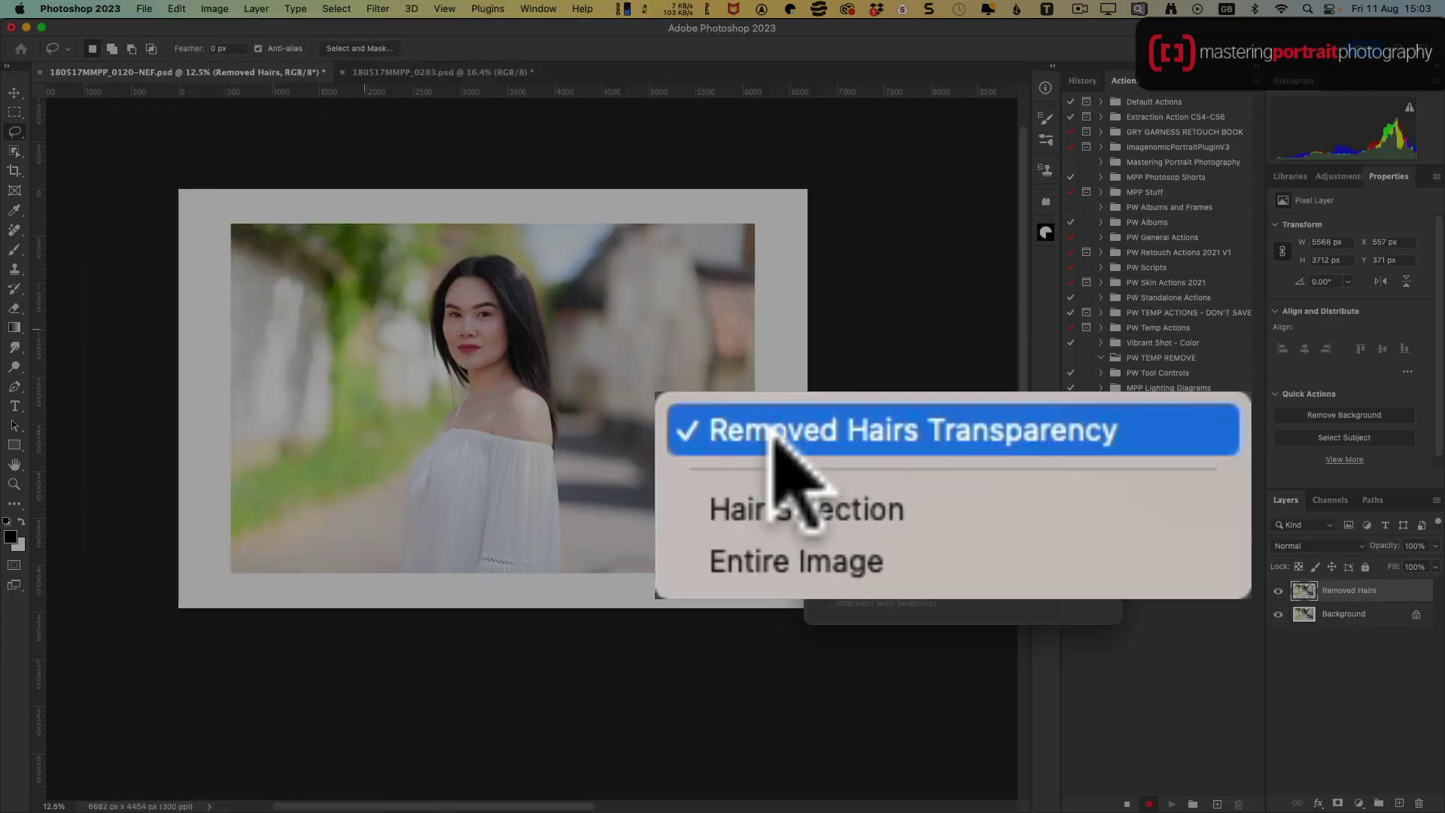
click(779, 566)
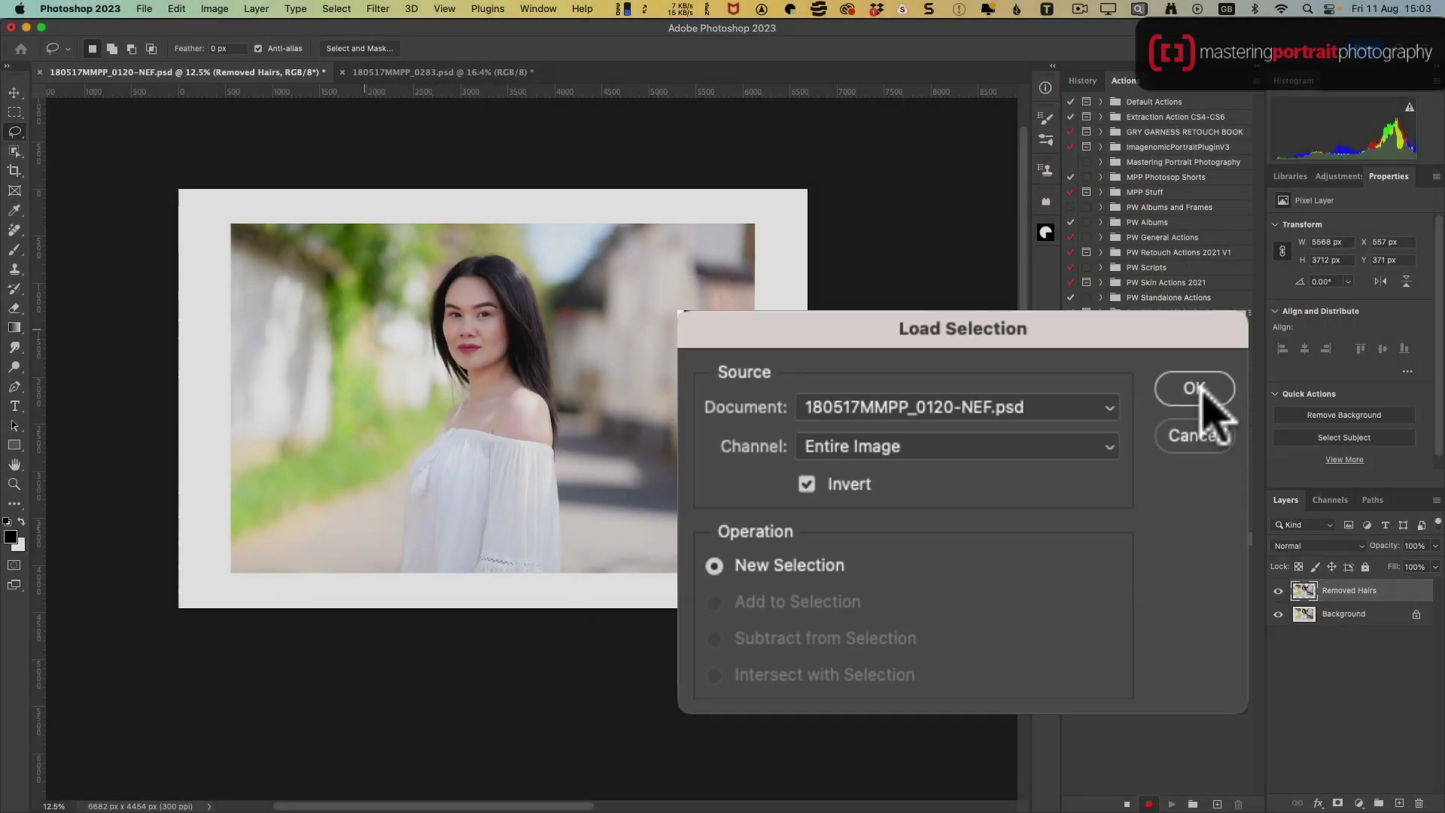
click(1346, 217)
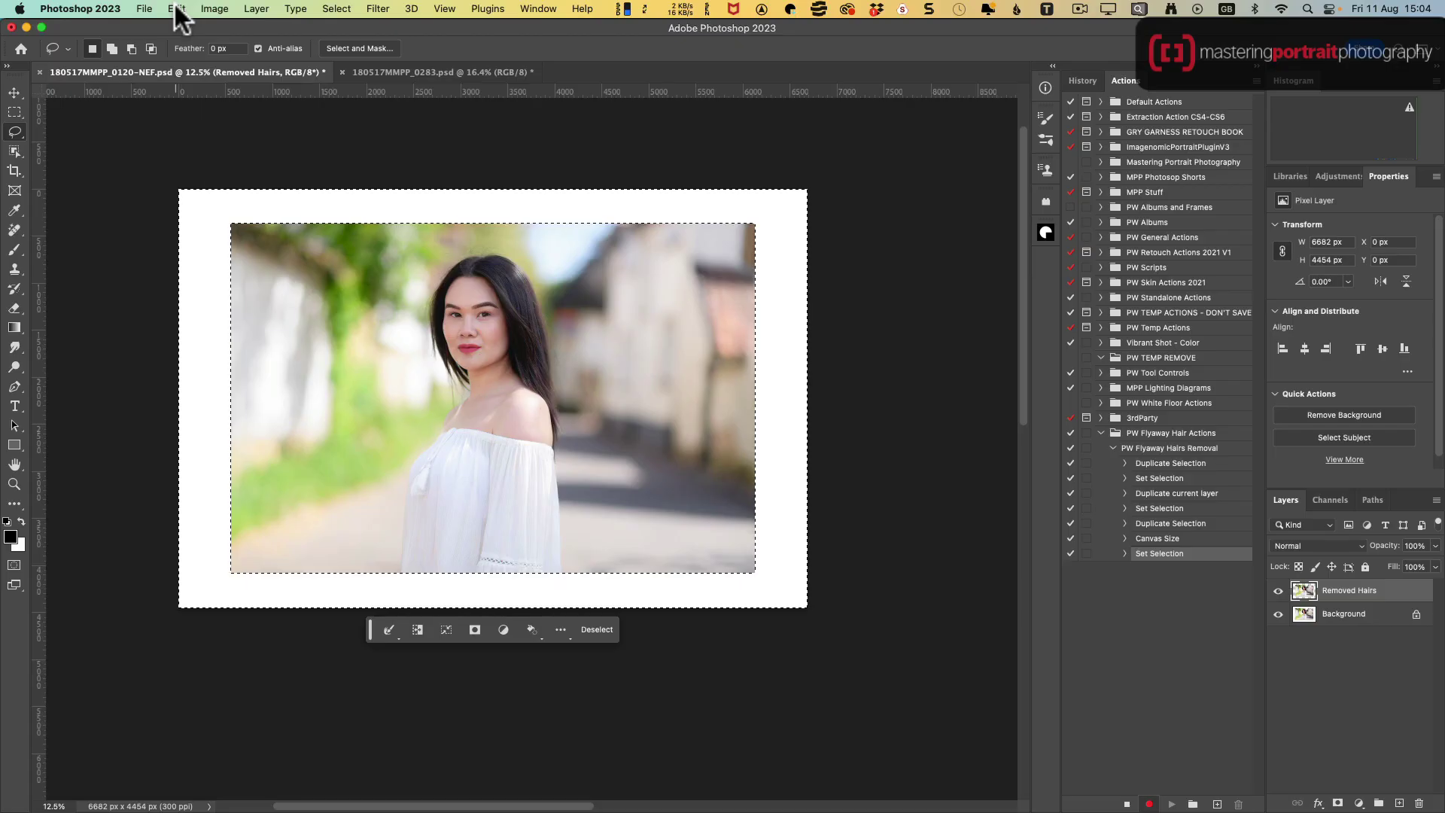
- Fill the selected border of the Removed Hairs layer with Content-Aware, using color adaptation, Normal mode and 100% opacity
click(177, 9)
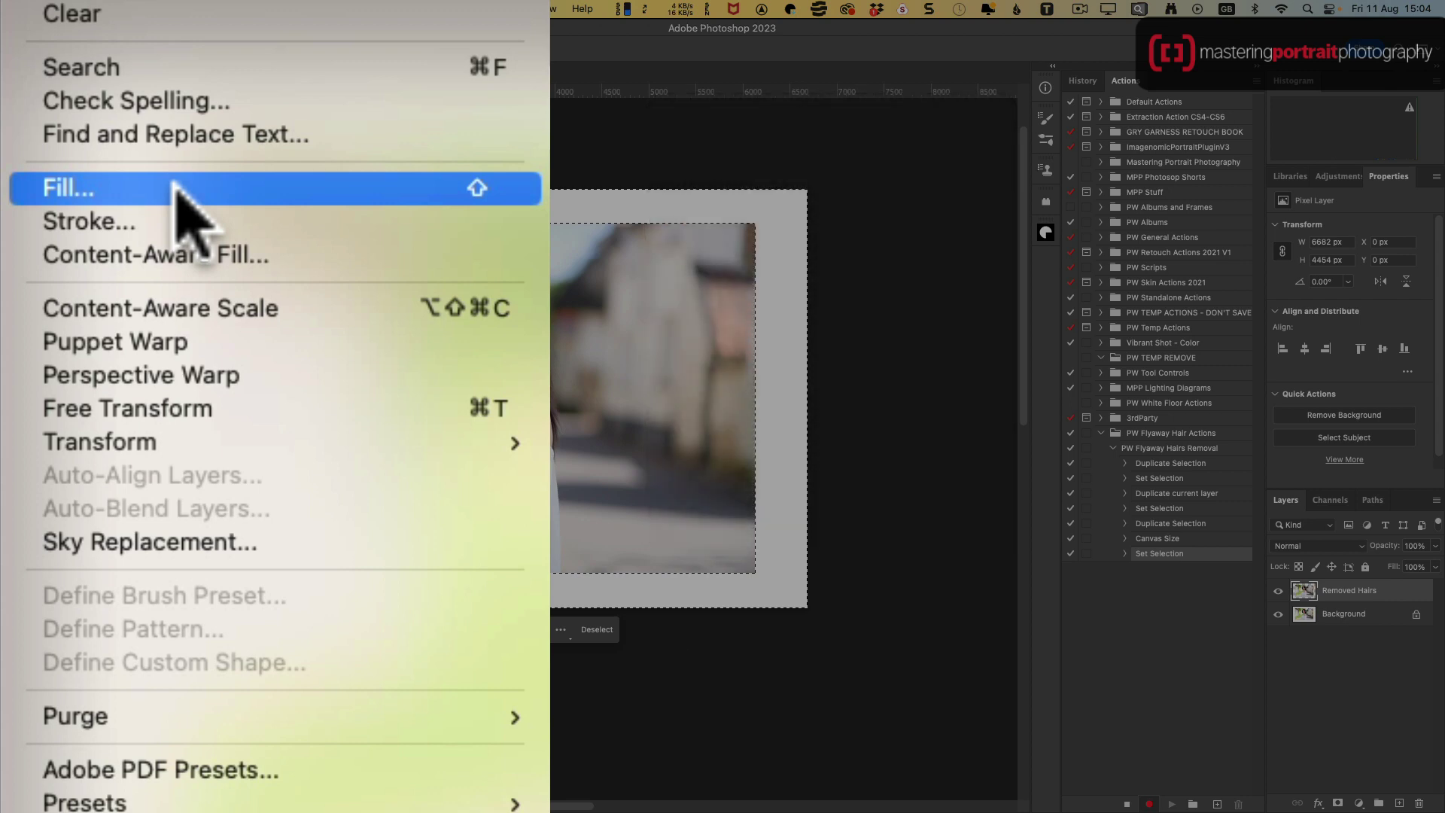
click(184, 192)
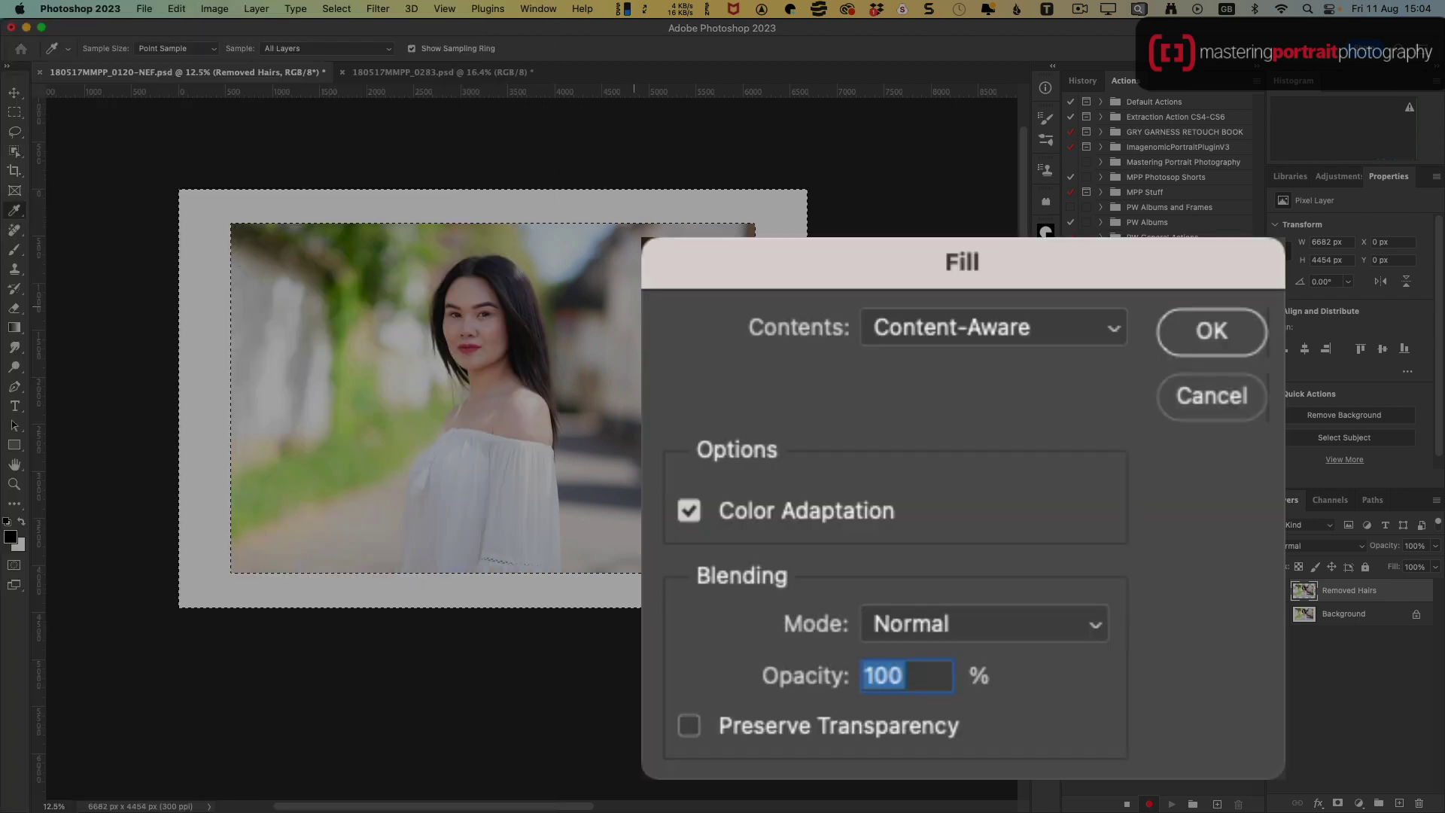
click(1009, 339)
click(995, 407)
key(Return)
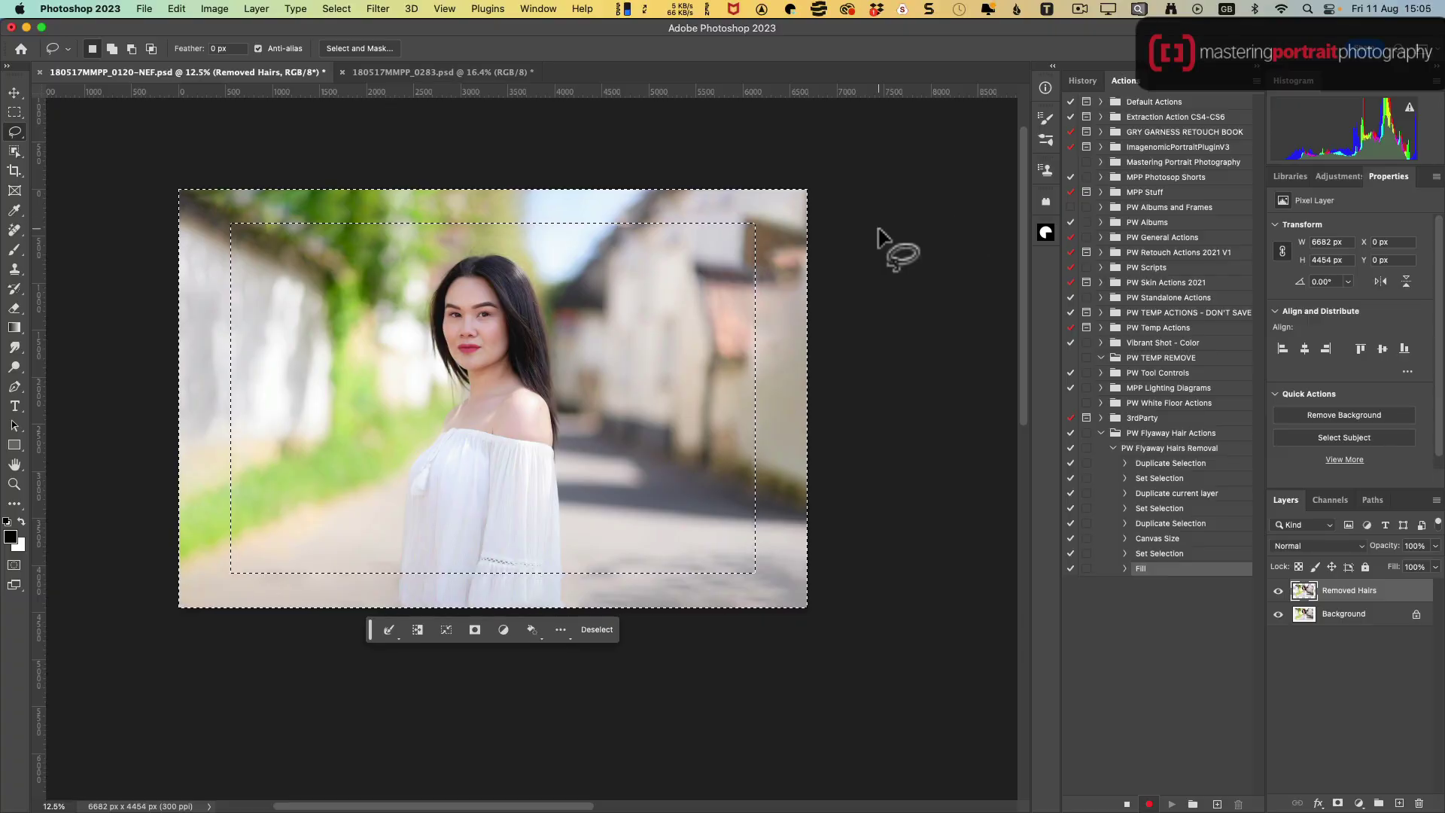
scroll(663, 305, down, 1)
scroll(663, 304, left, 1)
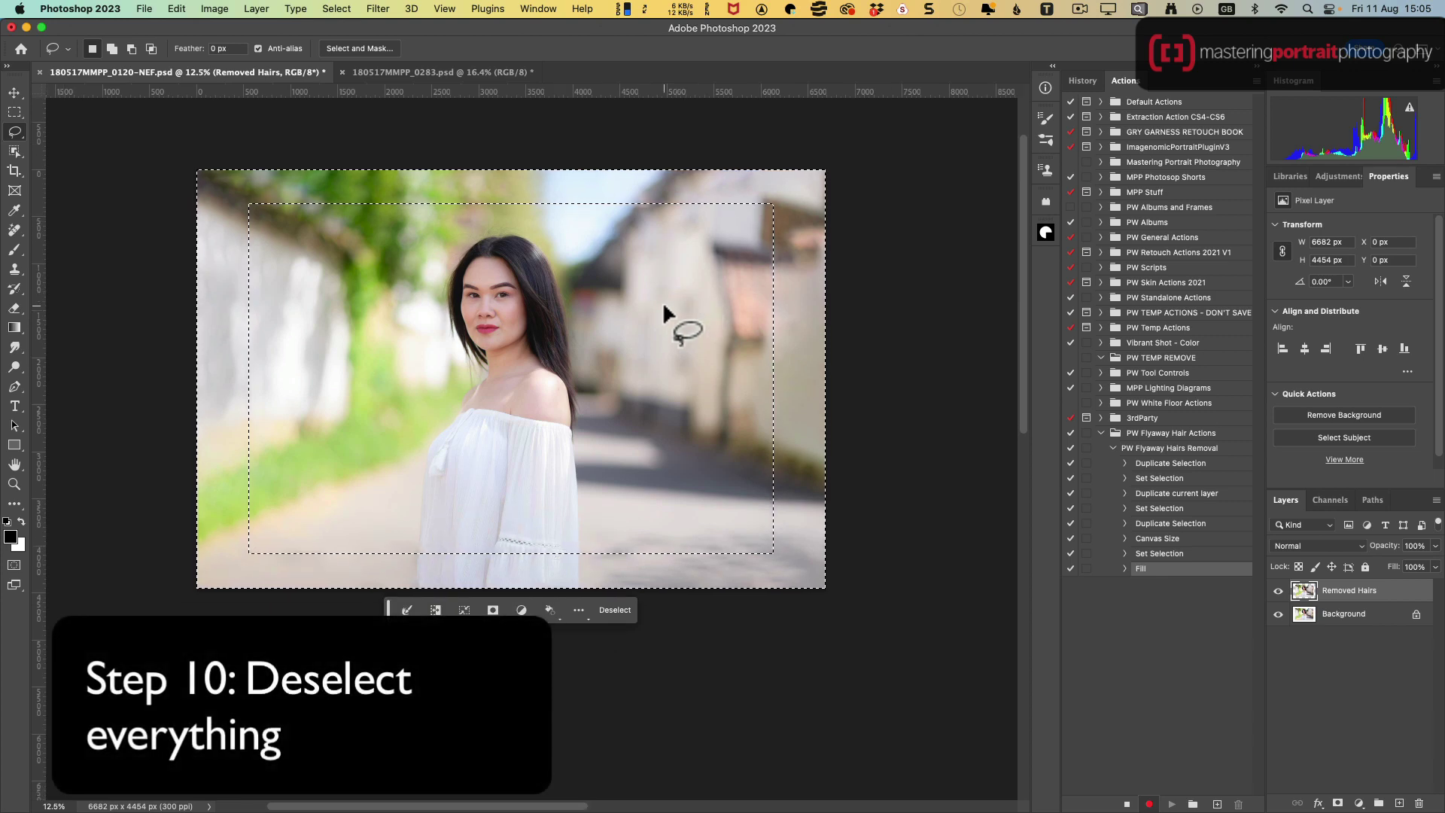
- Clear the border selection and select the subject automatically with Select Subject
click(335, 9)
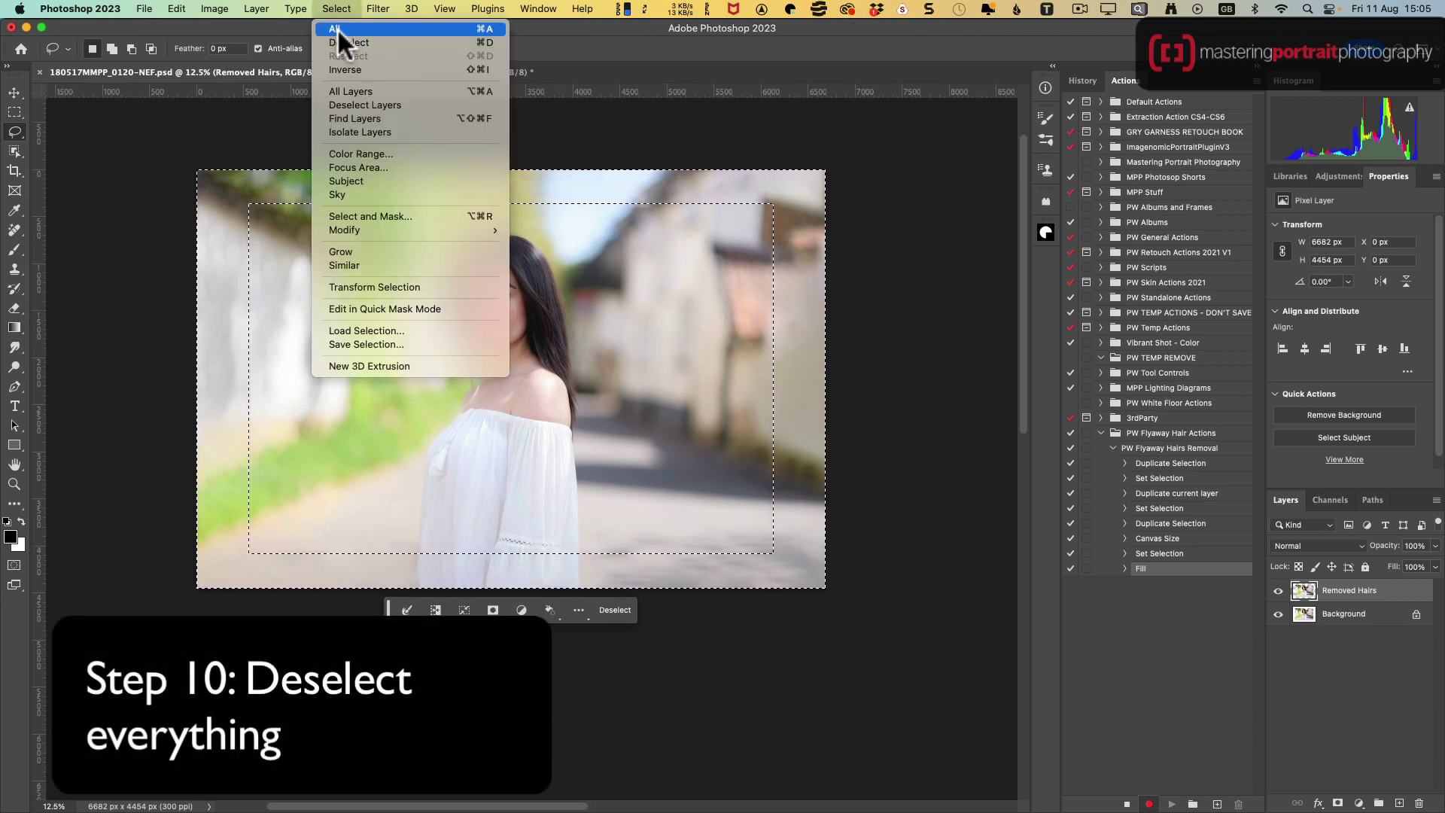
click(341, 39)
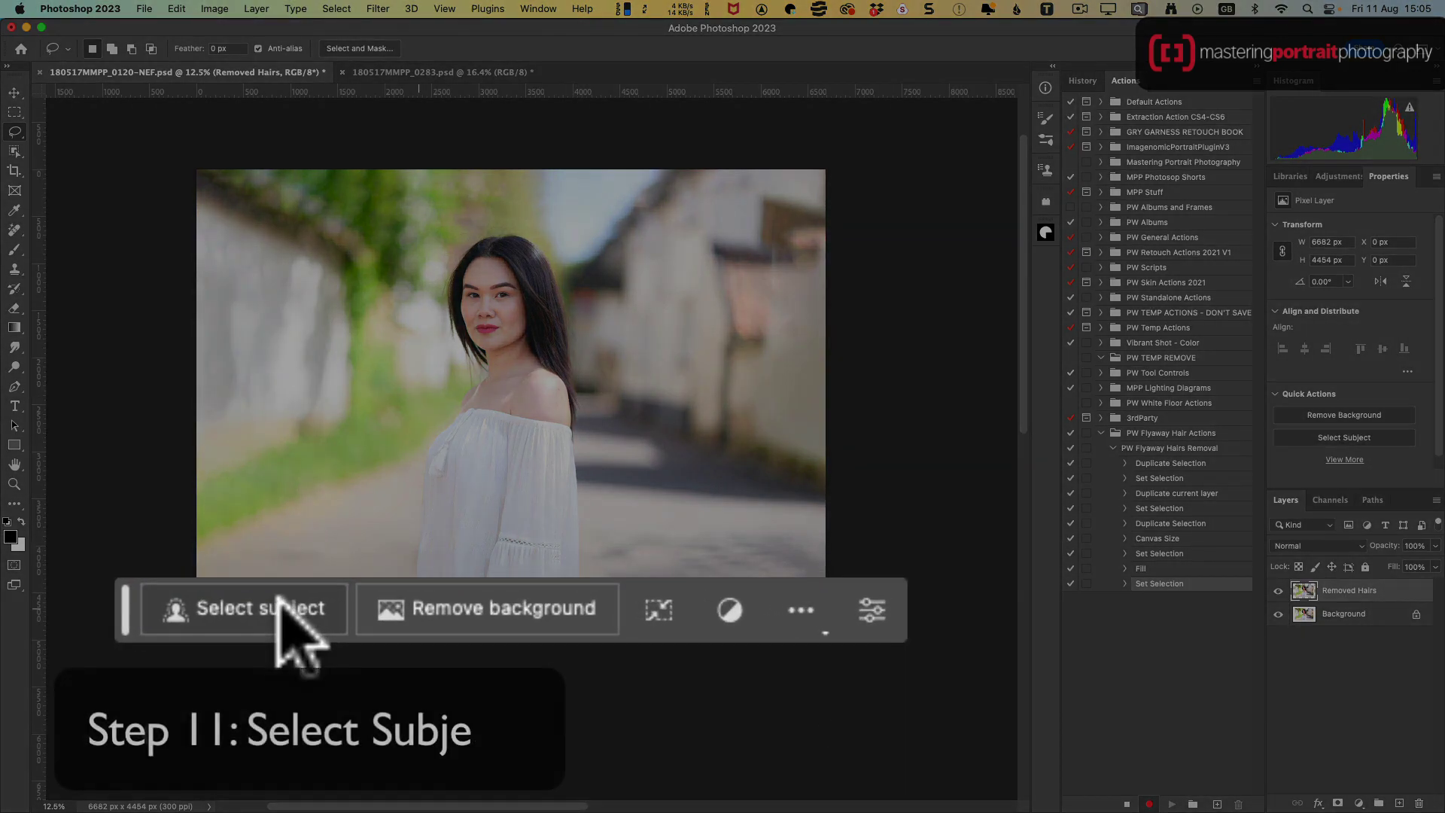
click(416, 609)
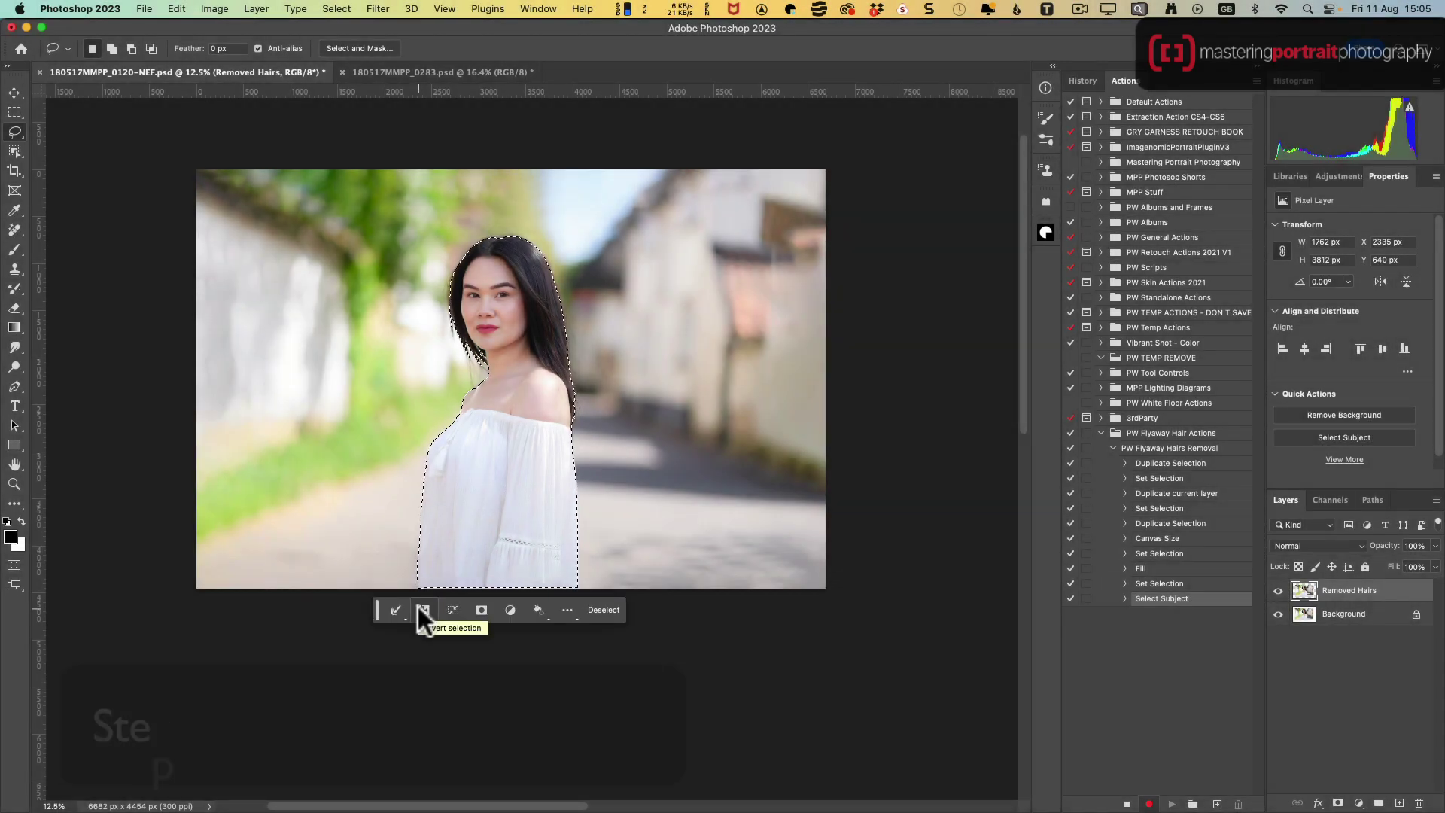
- Save the subject selection as a new channel named "Subject Selection"
click(346, 8)
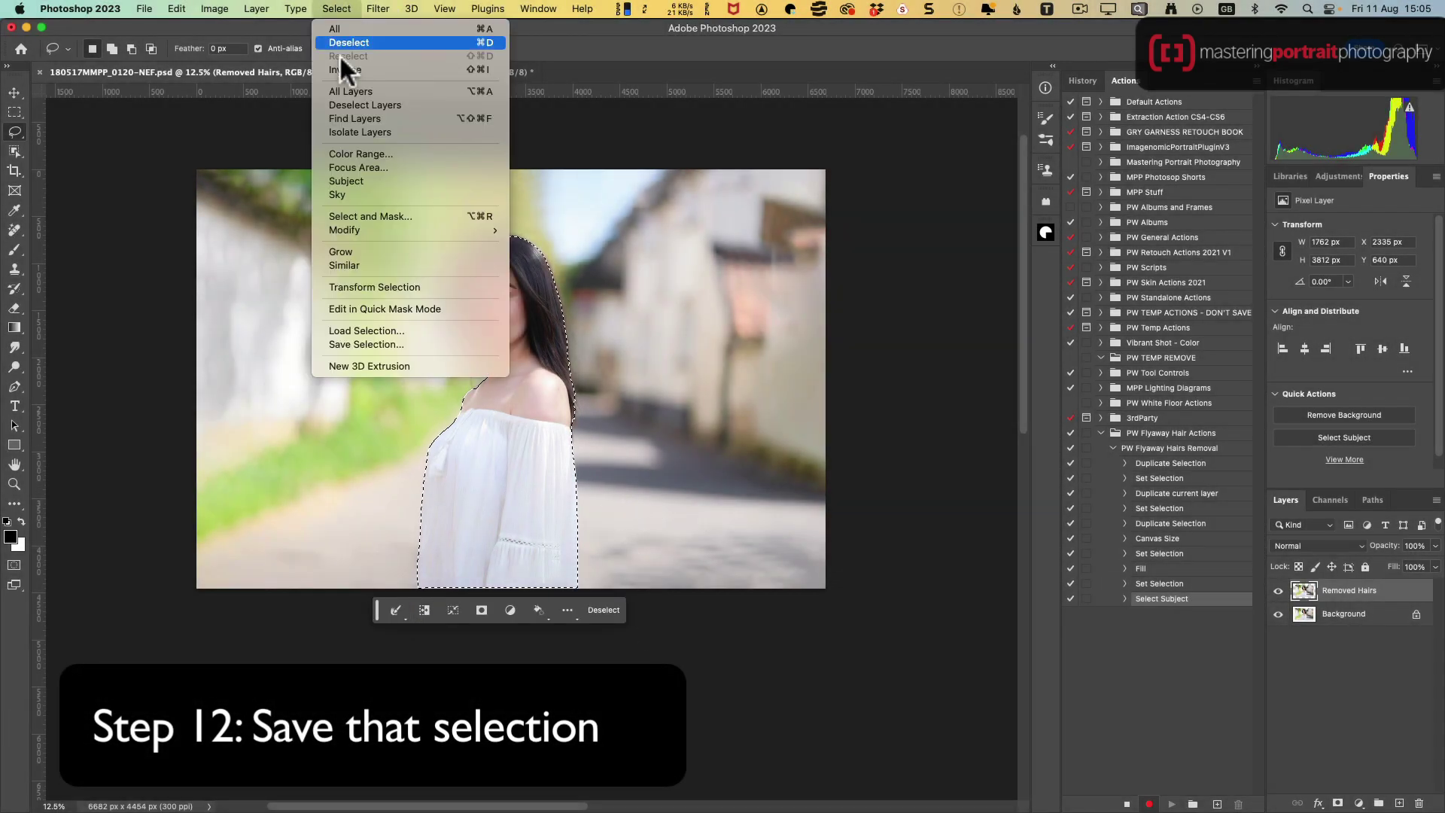
click(402, 344)
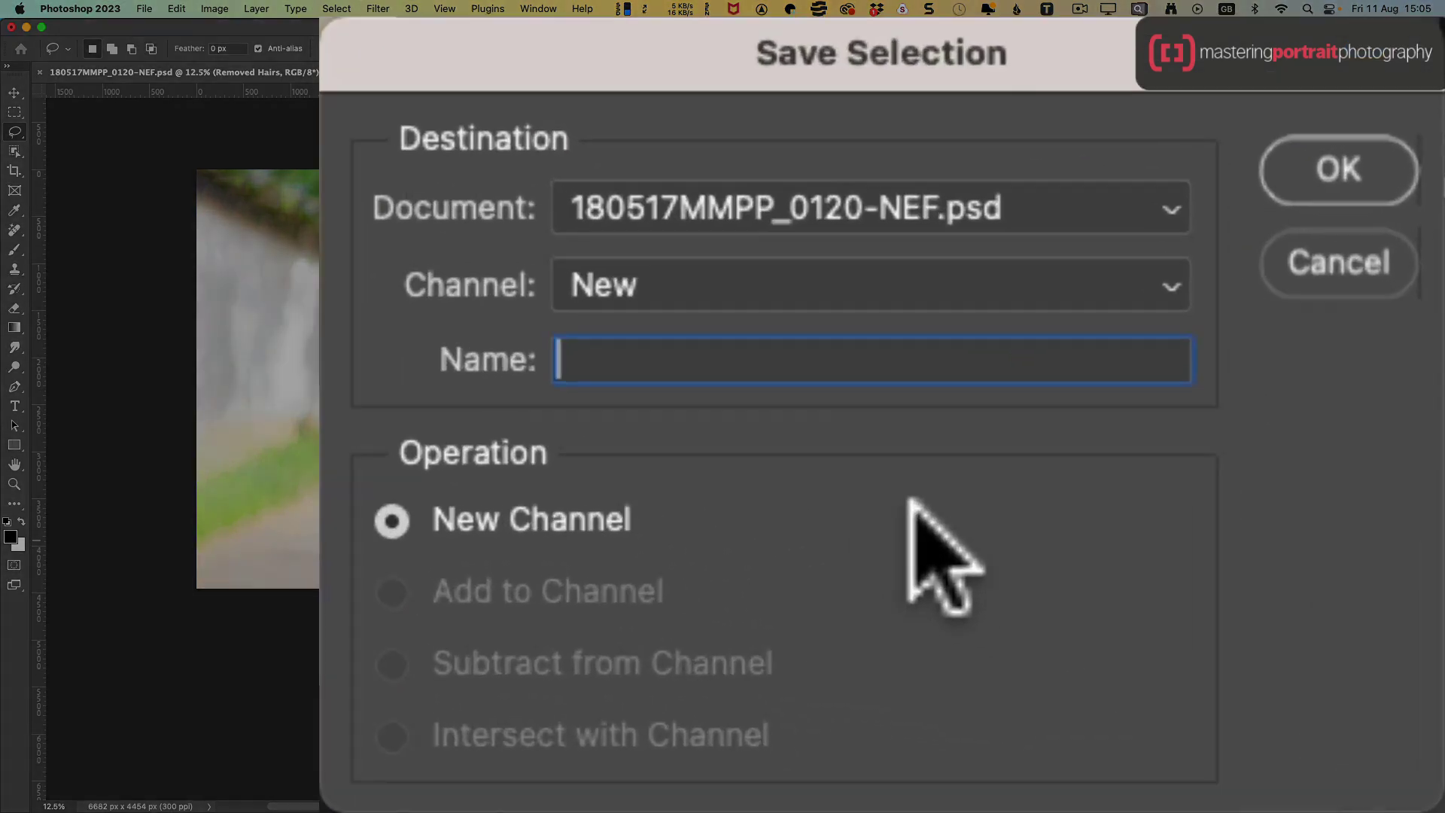
text(Sub)
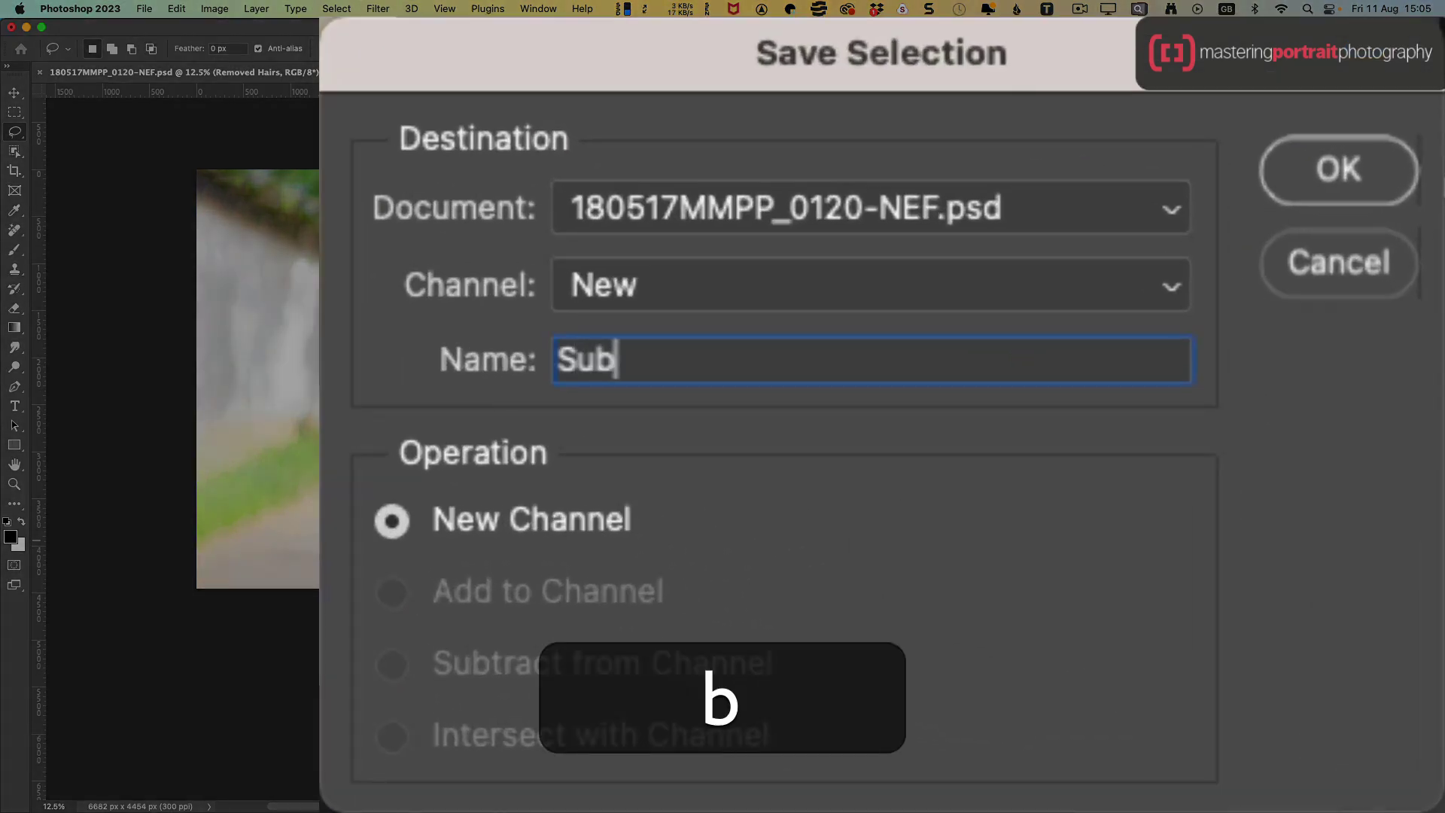
text(ject Select)
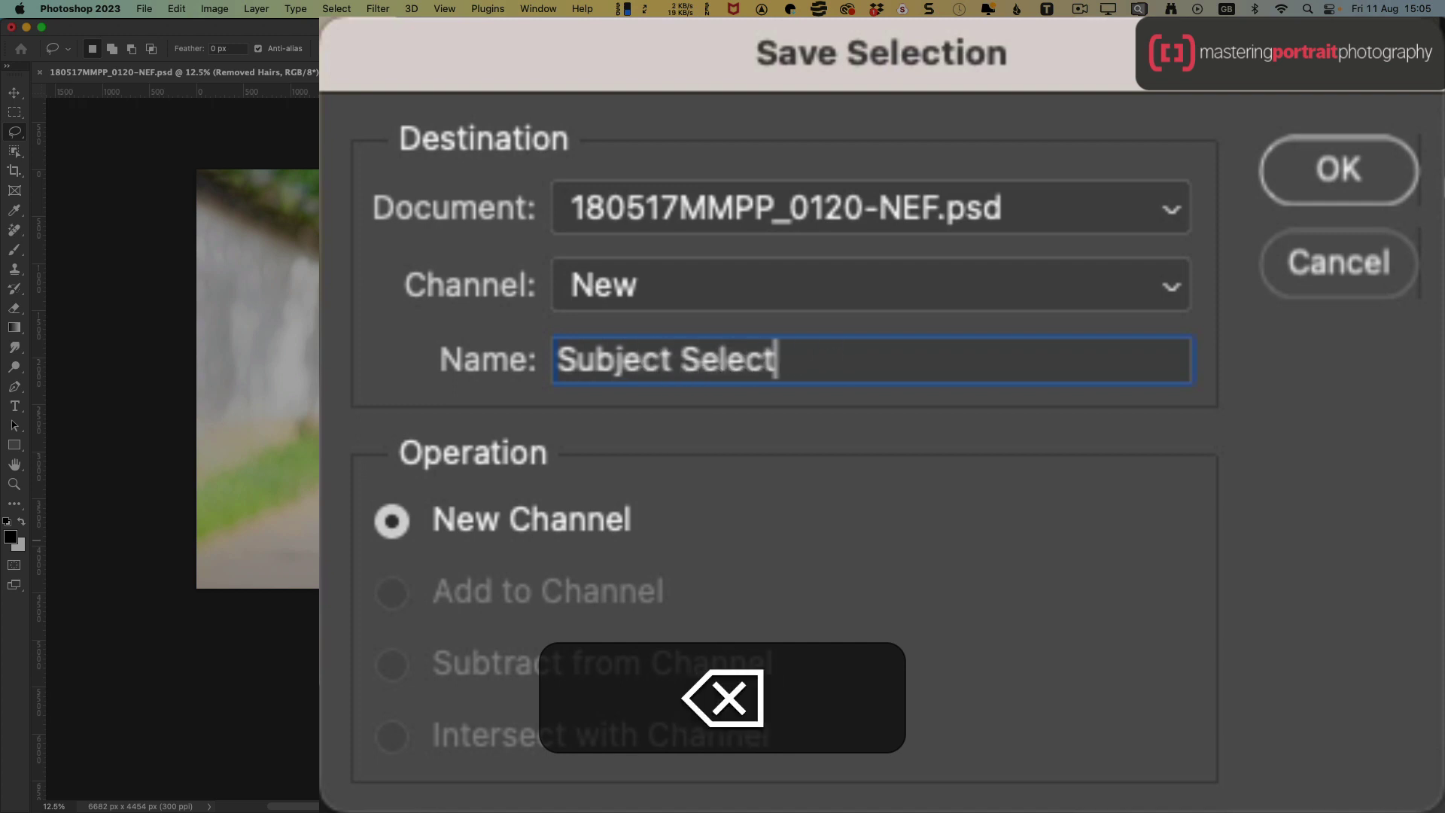
text(ion)
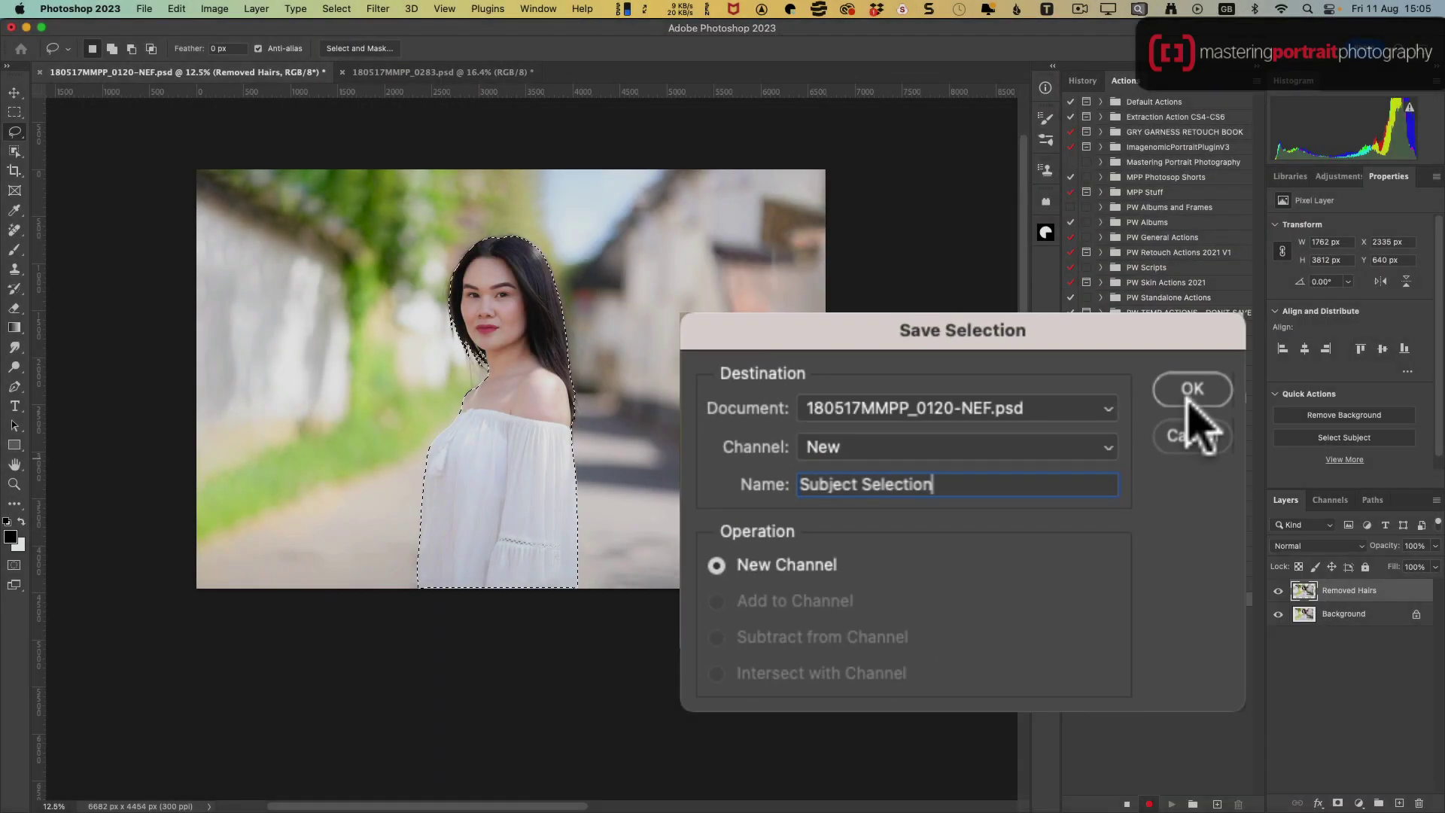
click(1339, 169)
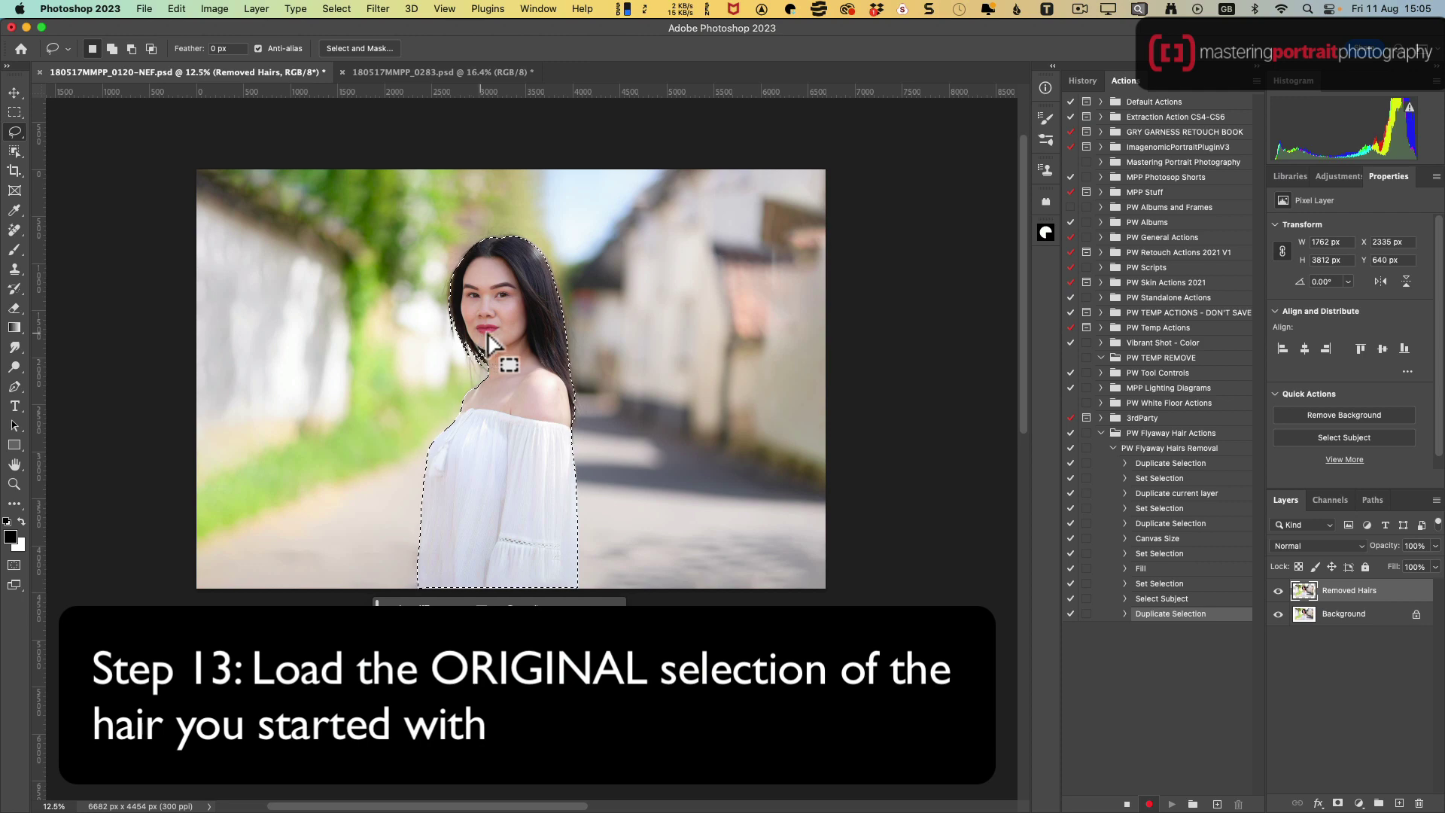
- Load the Hair Selection channel and add it to the current subject selection
click(332, 9)
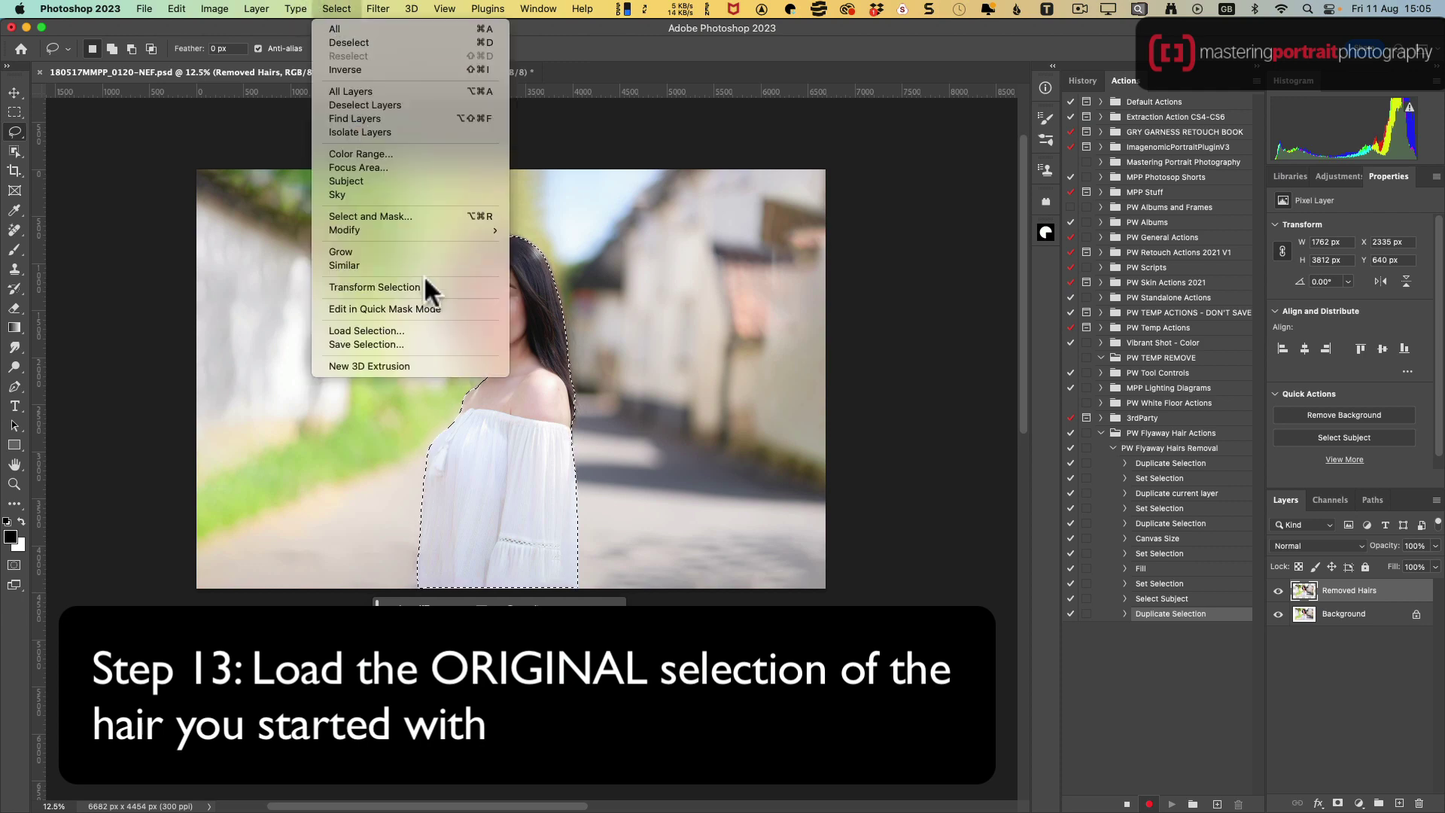
click(418, 330)
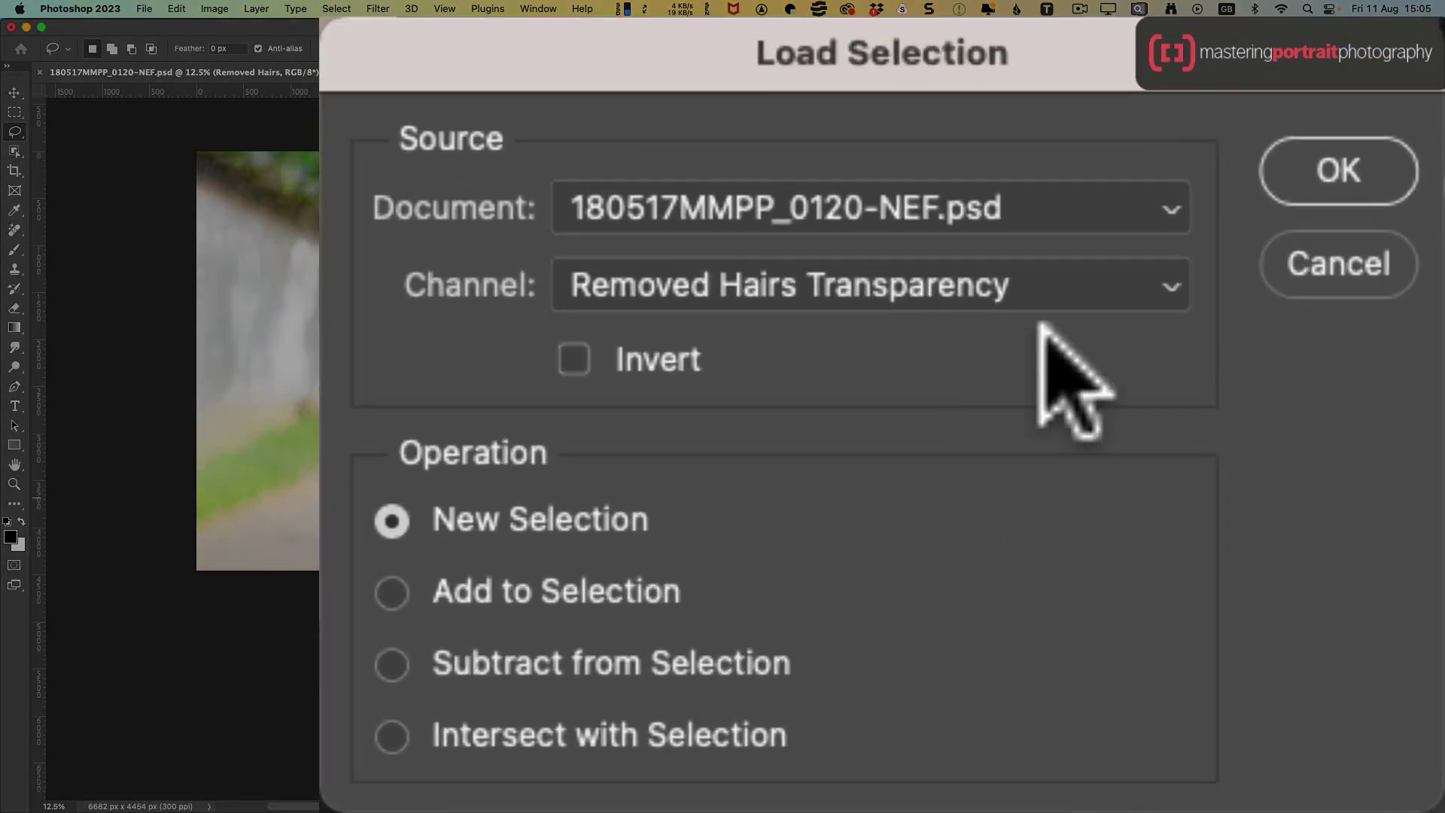
click(1144, 286)
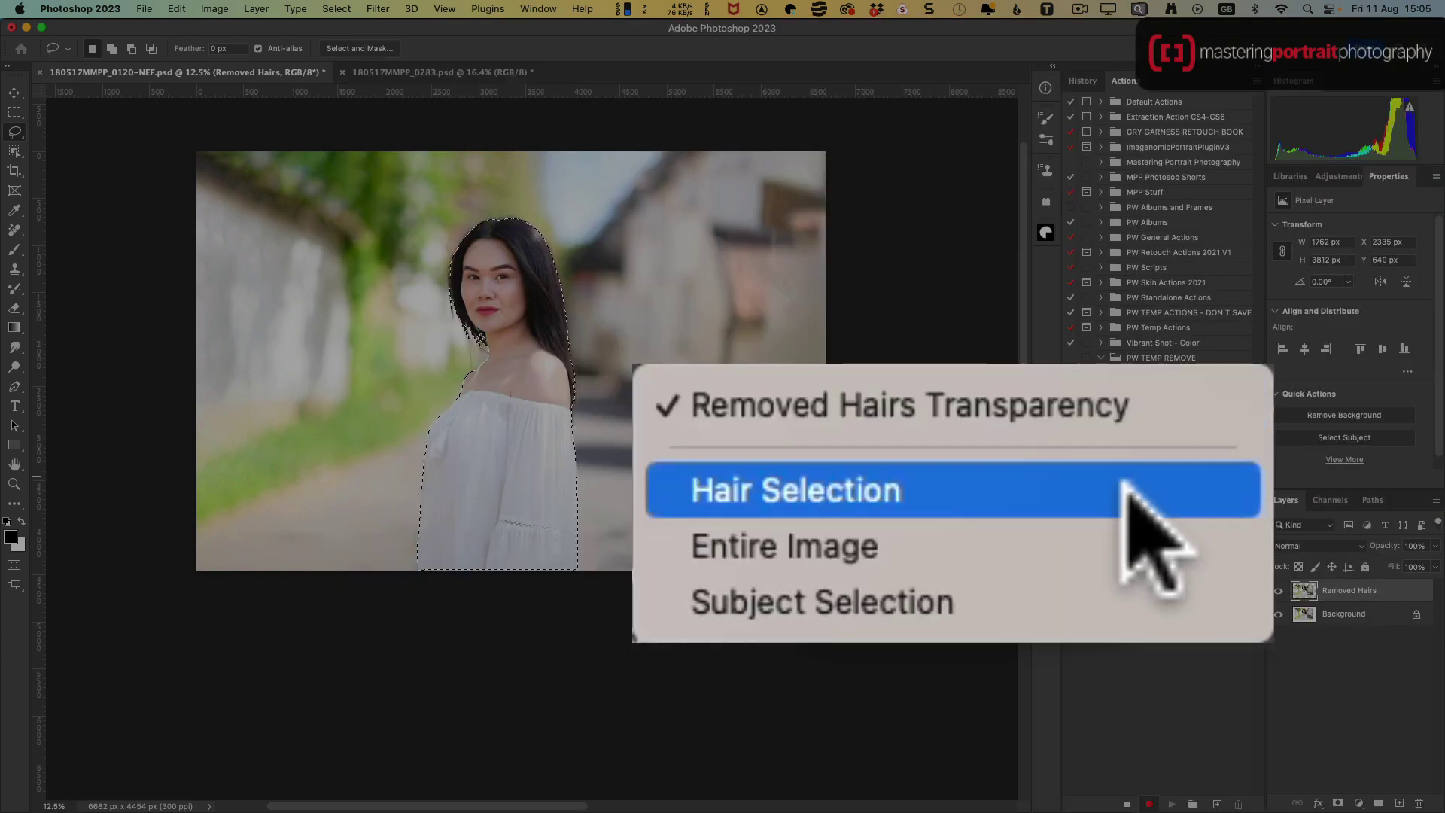
click(1126, 490)
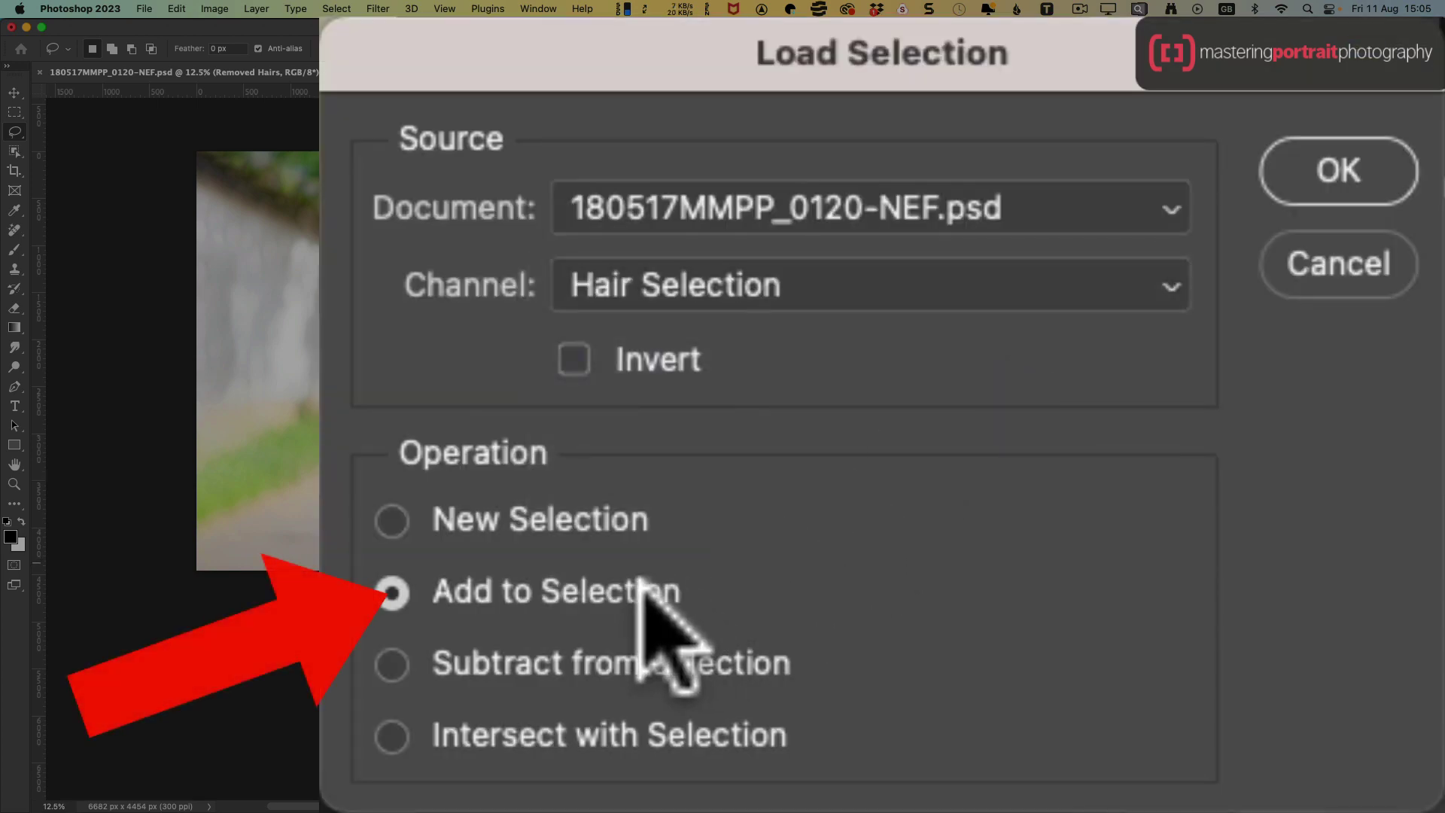
click(1339, 171)
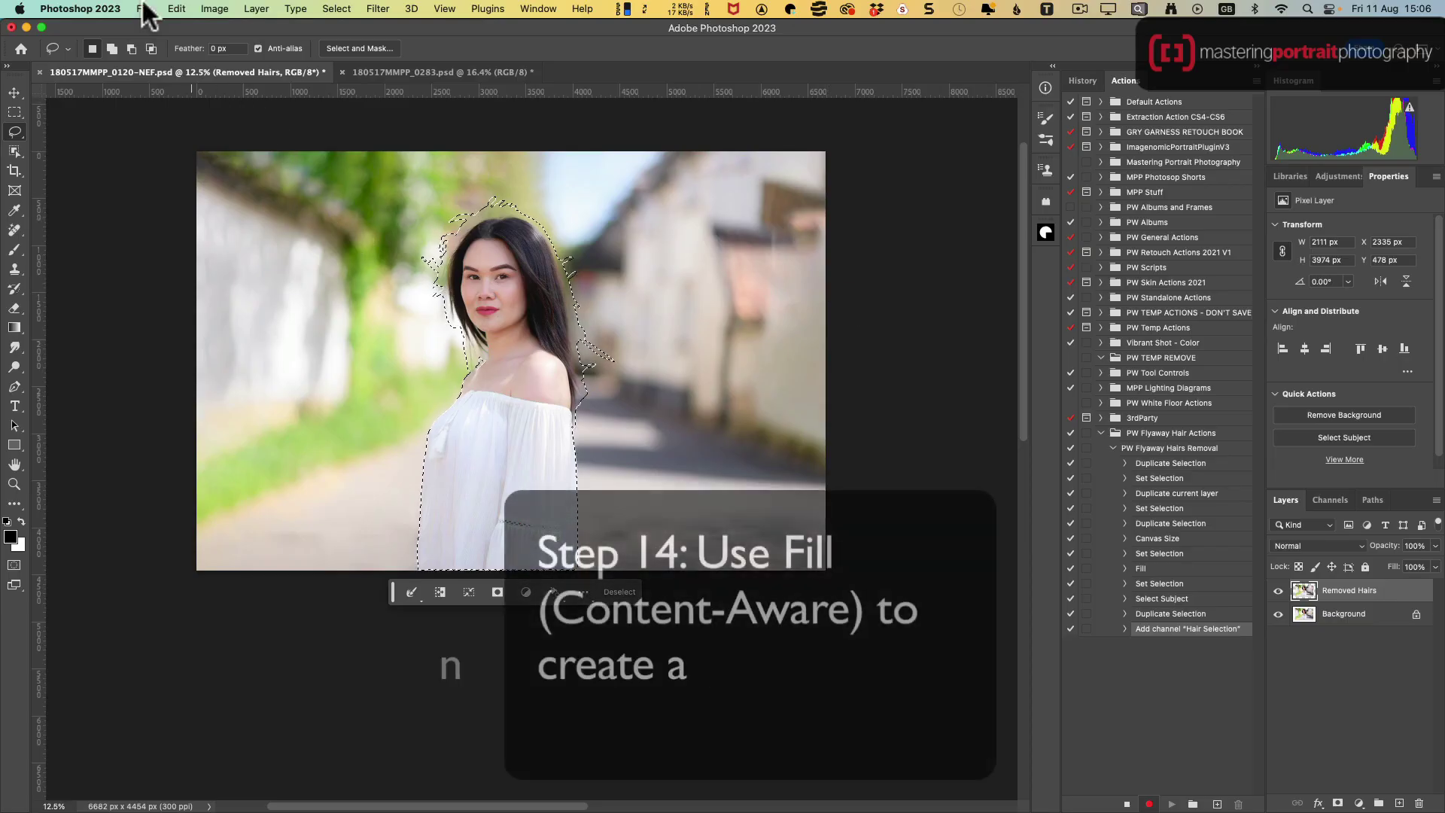
- Fill the combined subject and hair selection on the Removed Hairs layer with Content-Aware, and deselect everything
click(178, 9)
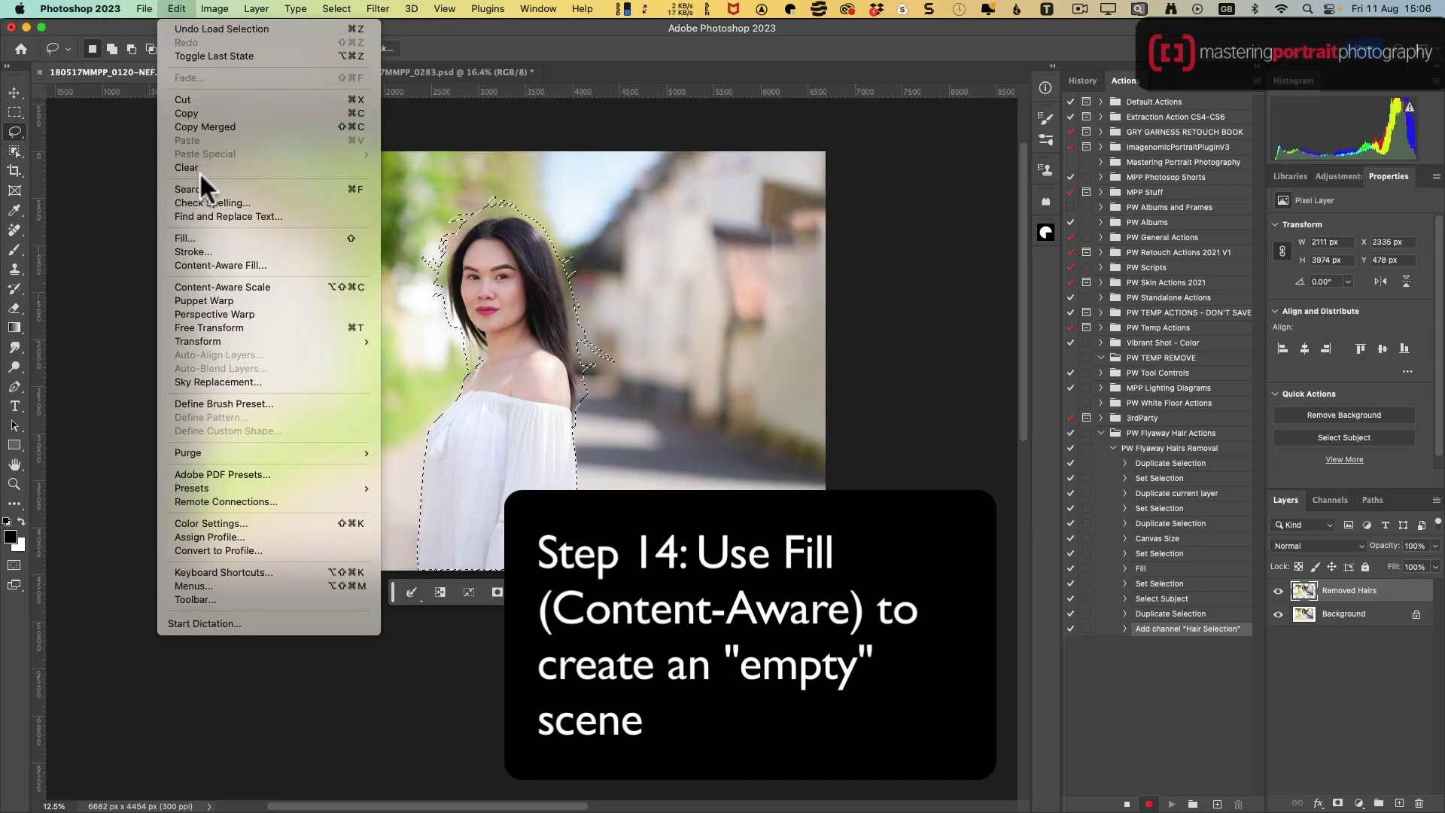
click(200, 235)
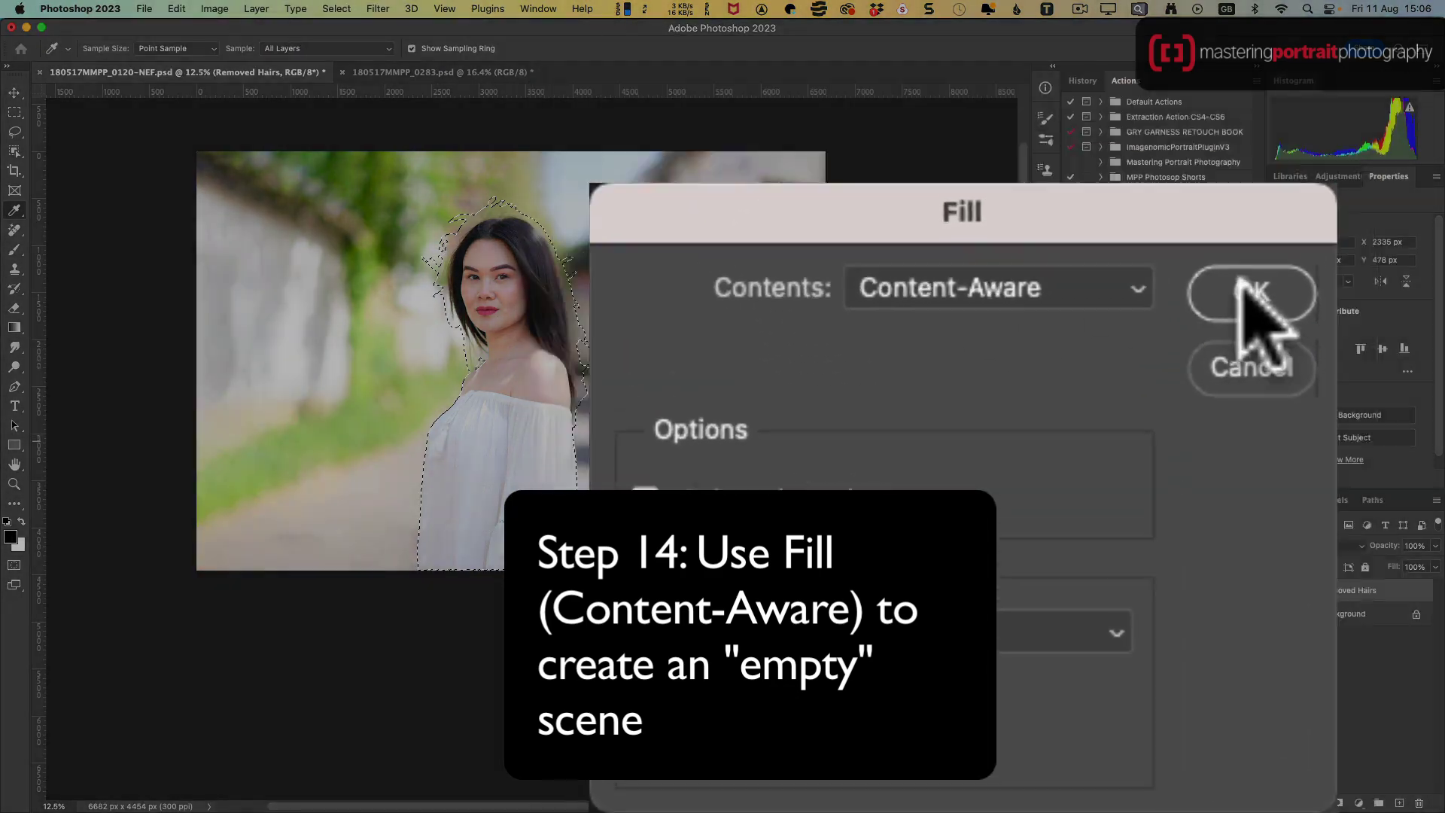
click(1250, 297)
key(l)
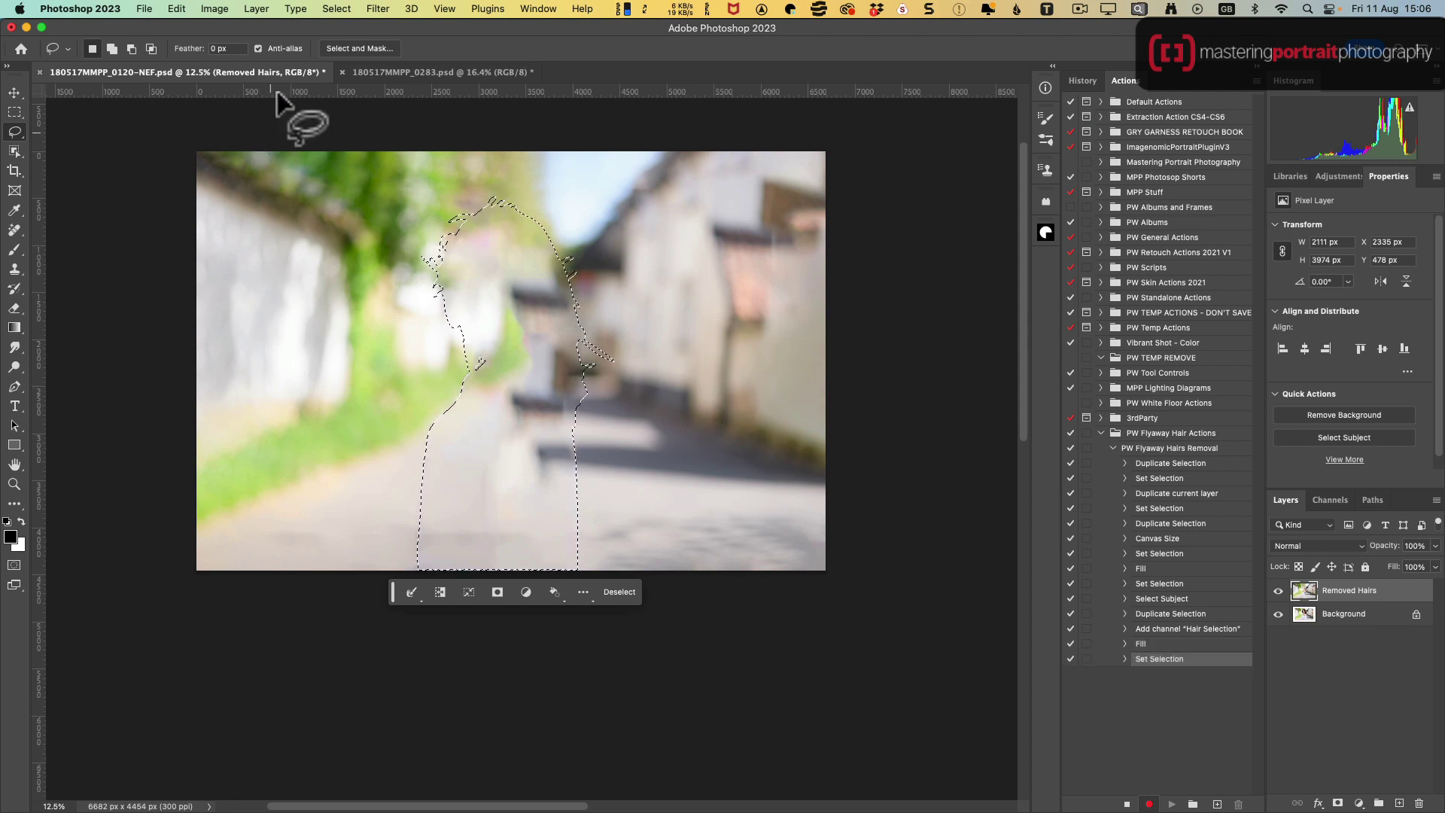
click(329, 7)
click(336, 36)
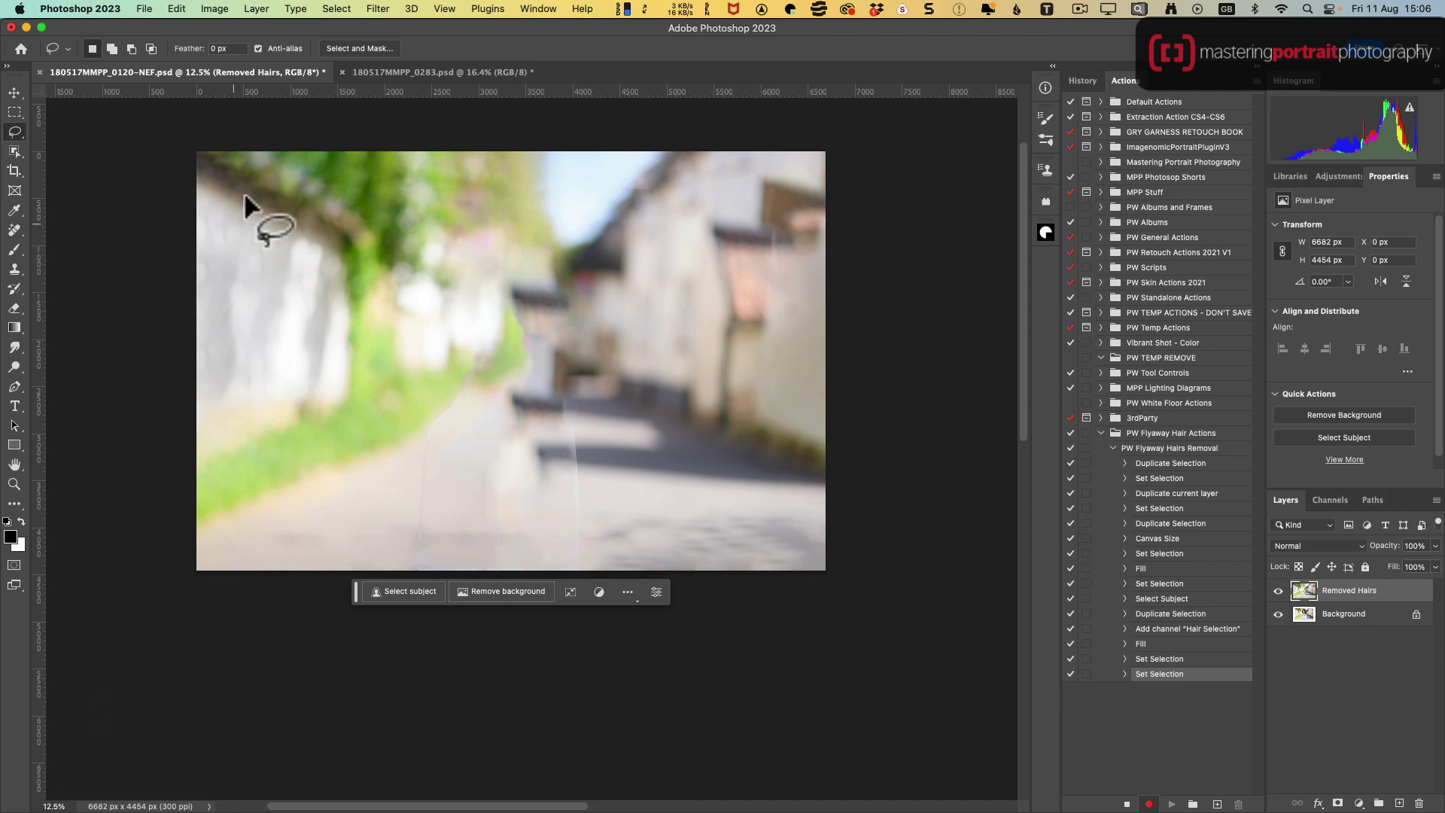
- Load the Subject Selection channel as a new selection
click(335, 9)
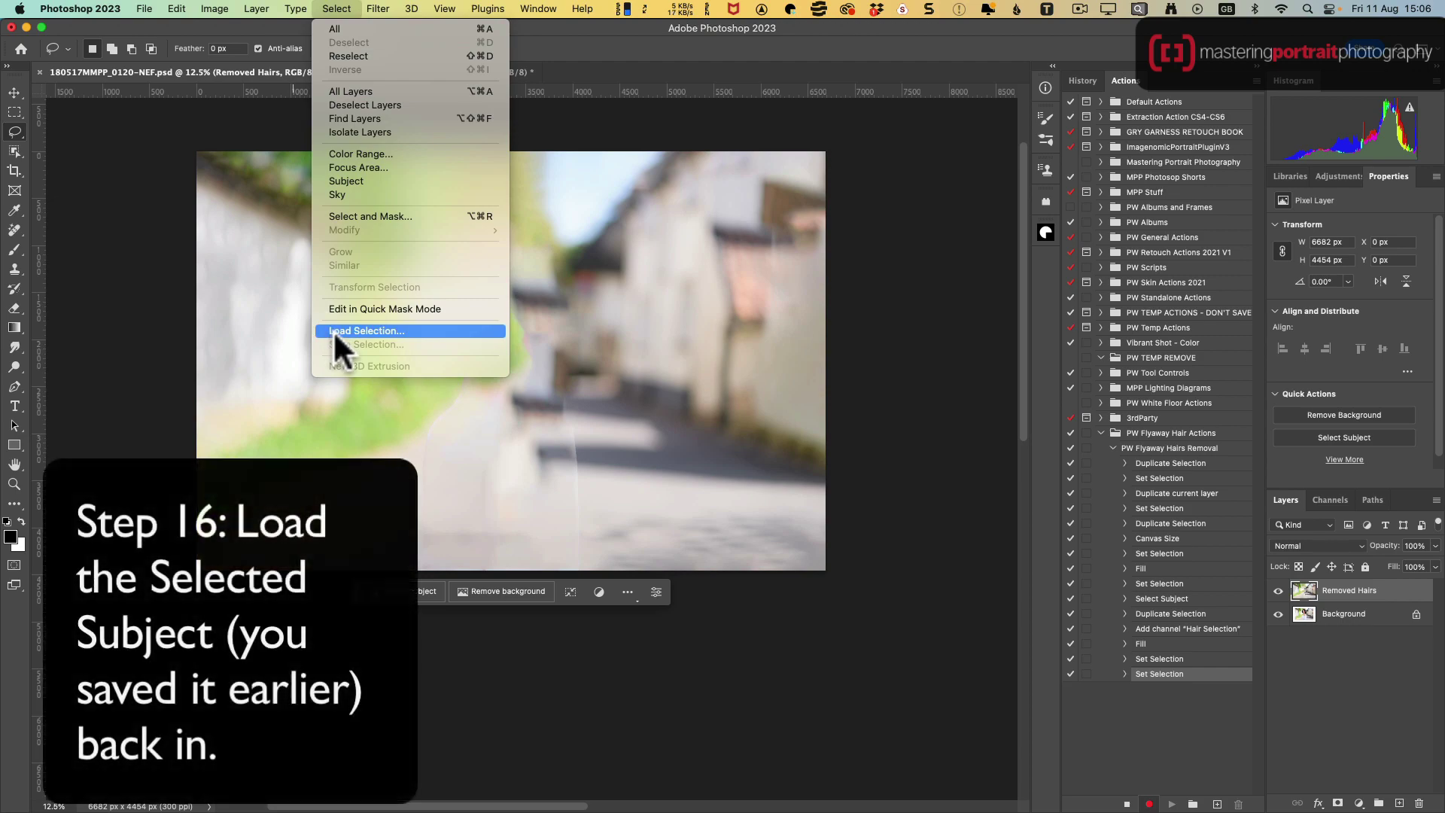
click(334, 331)
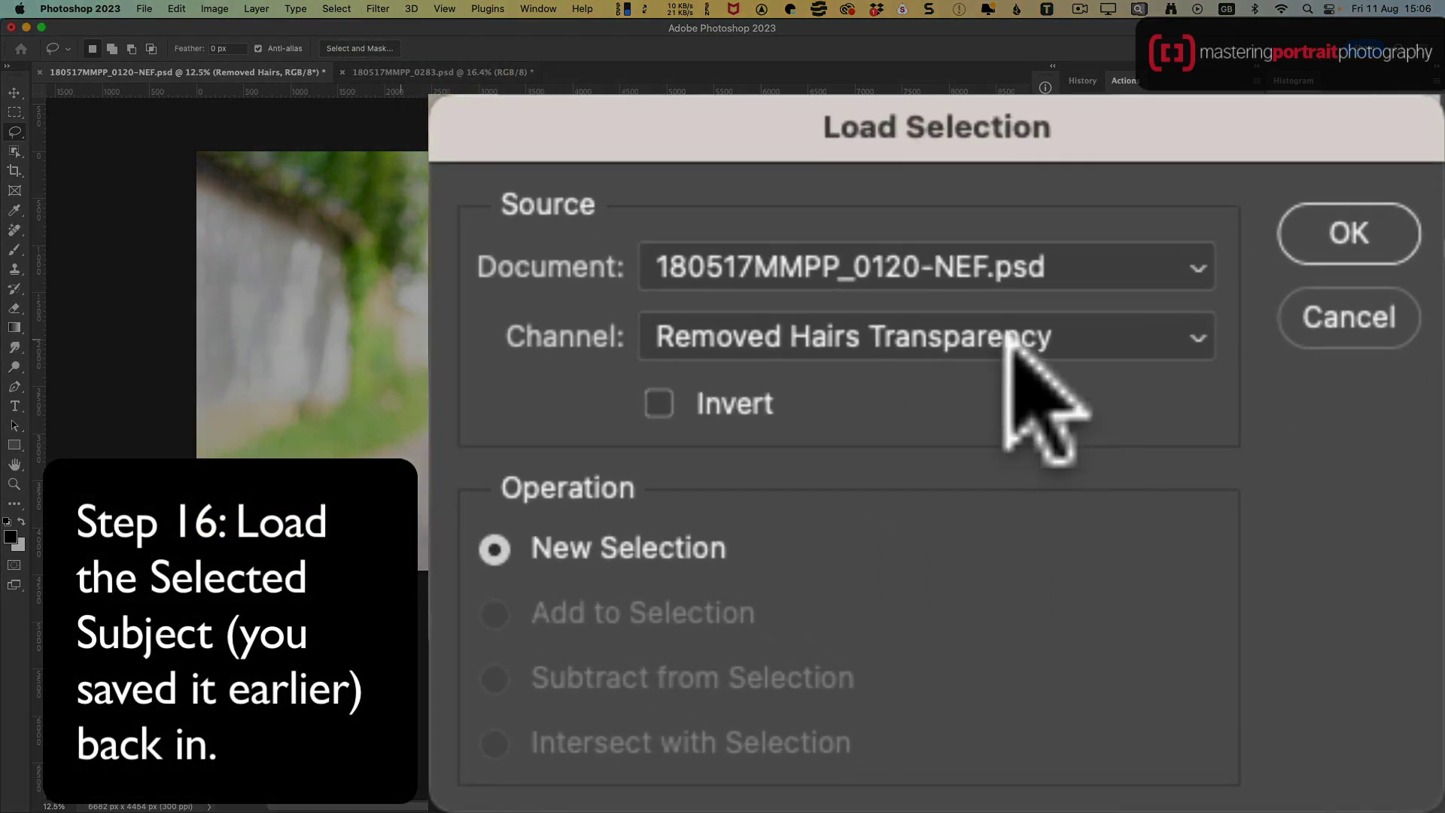
click(1016, 427)
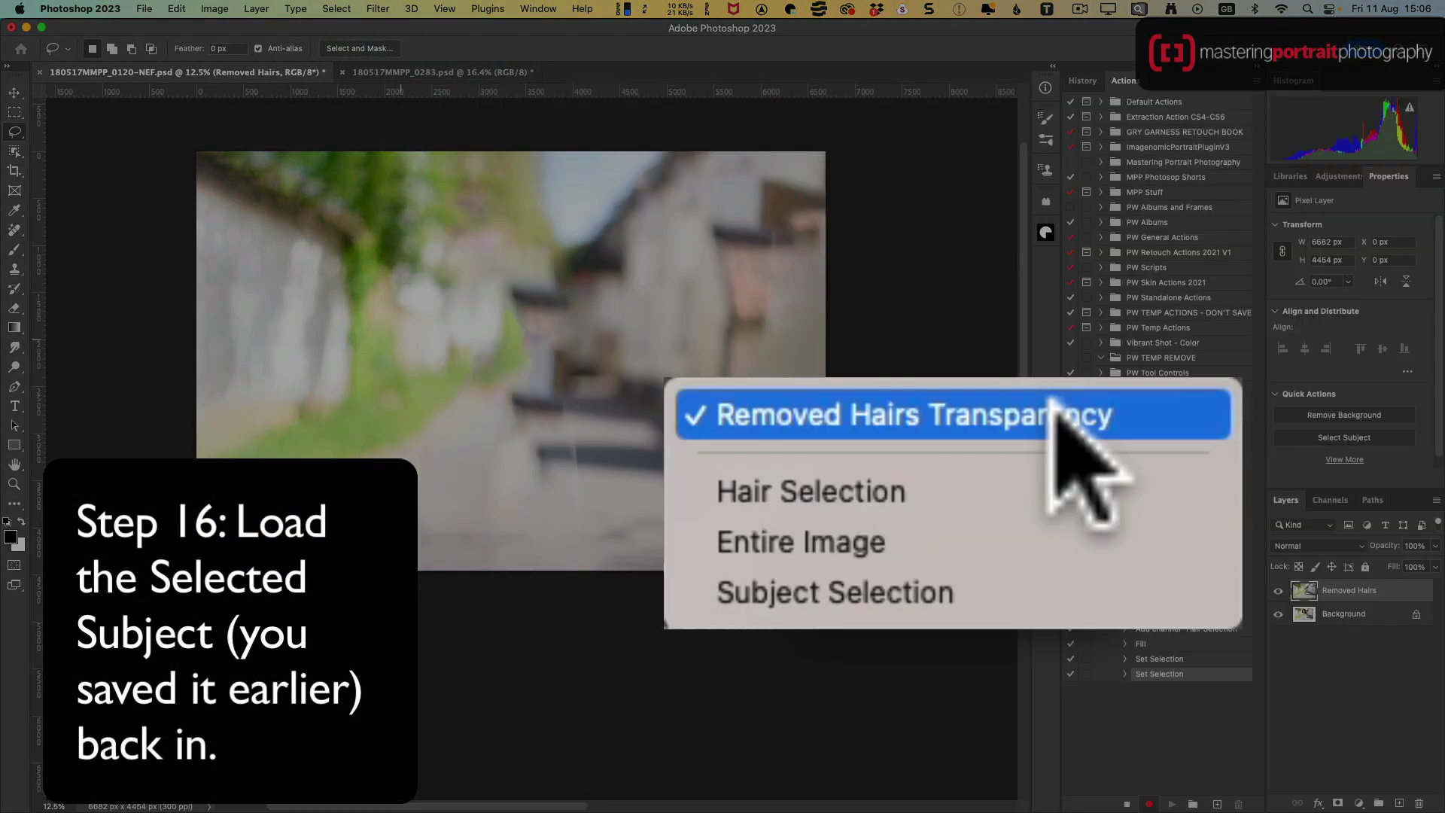
click(941, 593)
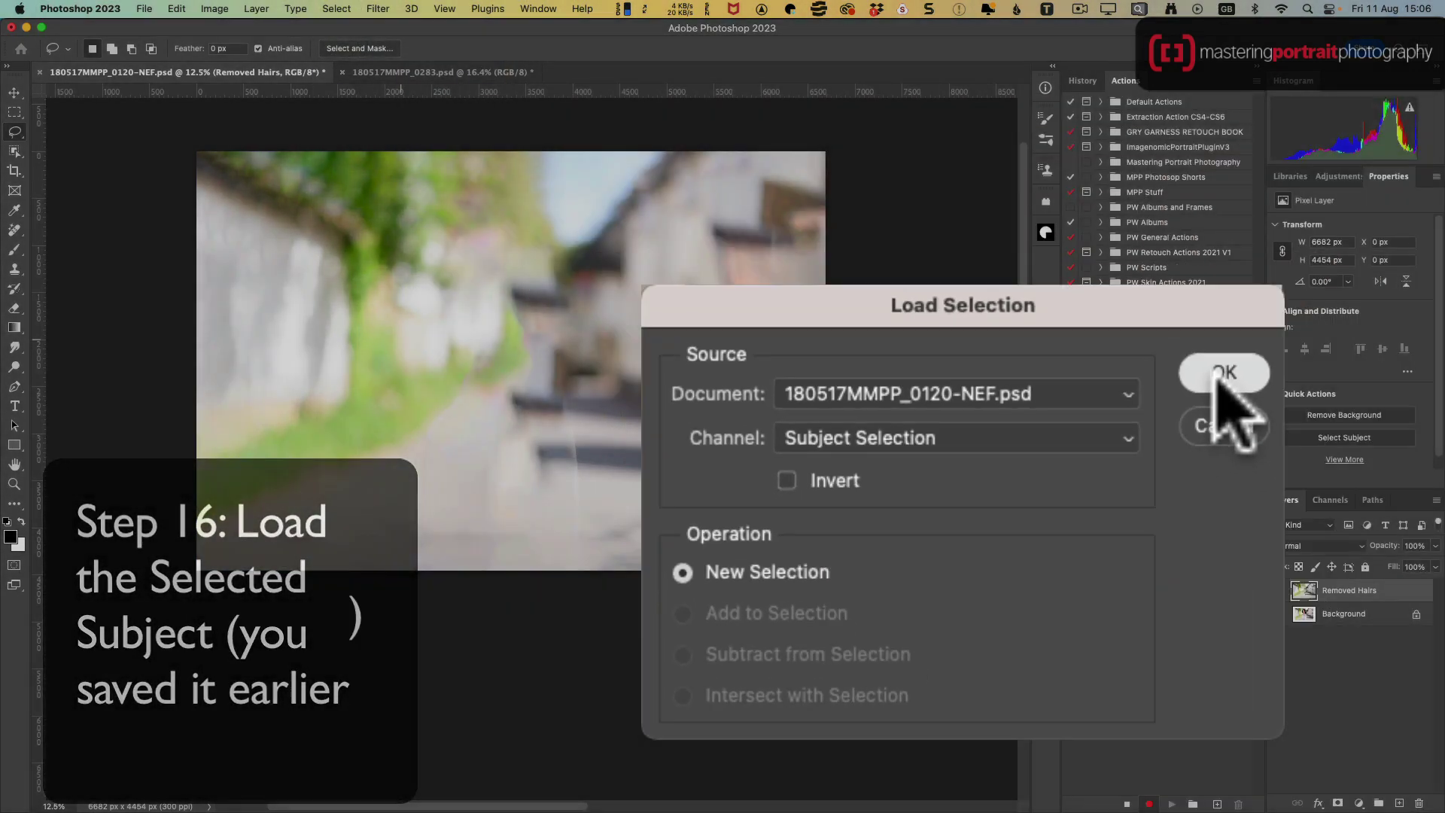
click(1200, 323)
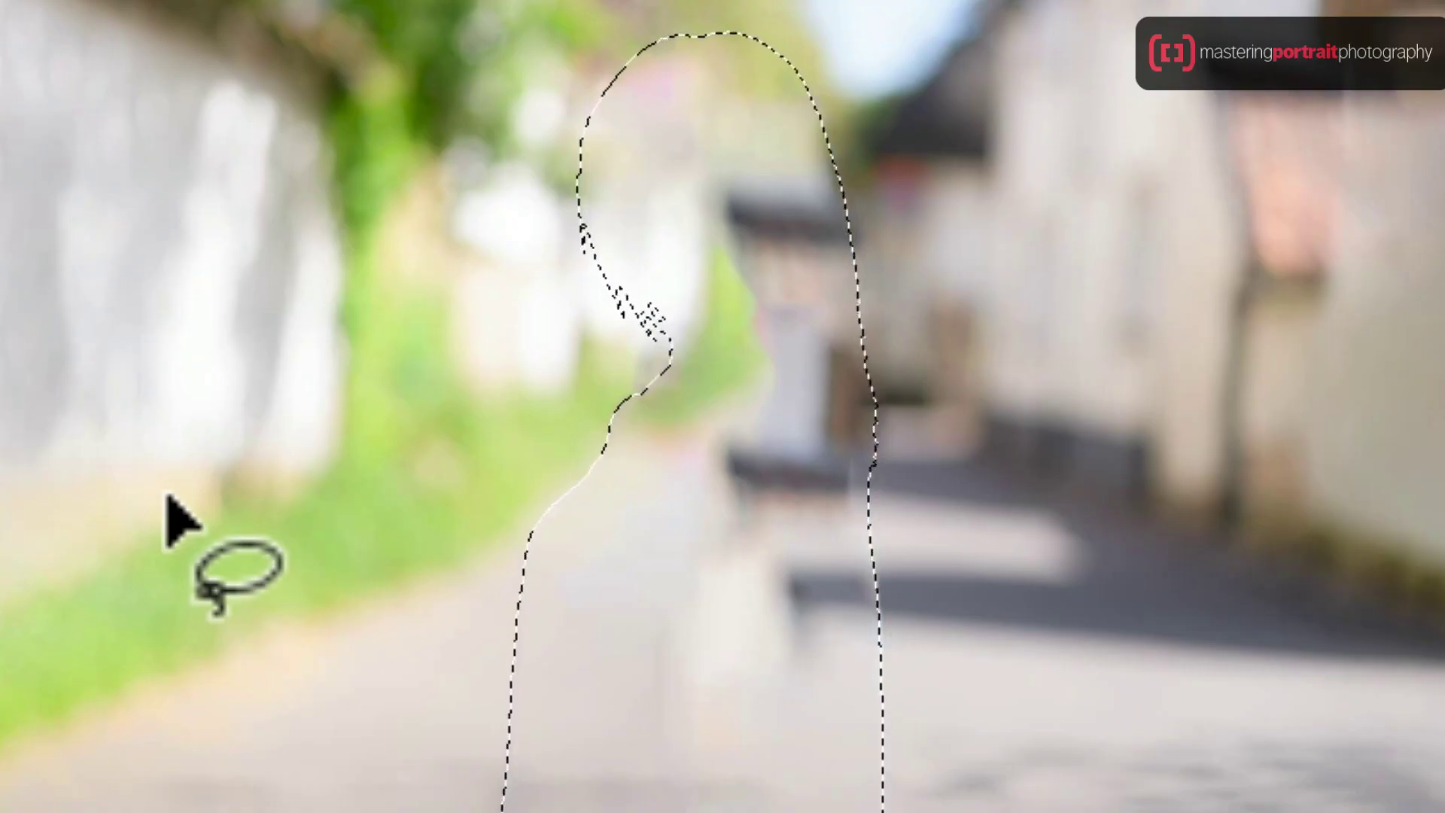
- Invert the subject selection and create a layer mask from it on the Removed Hairs layer
key(shift+super+i)
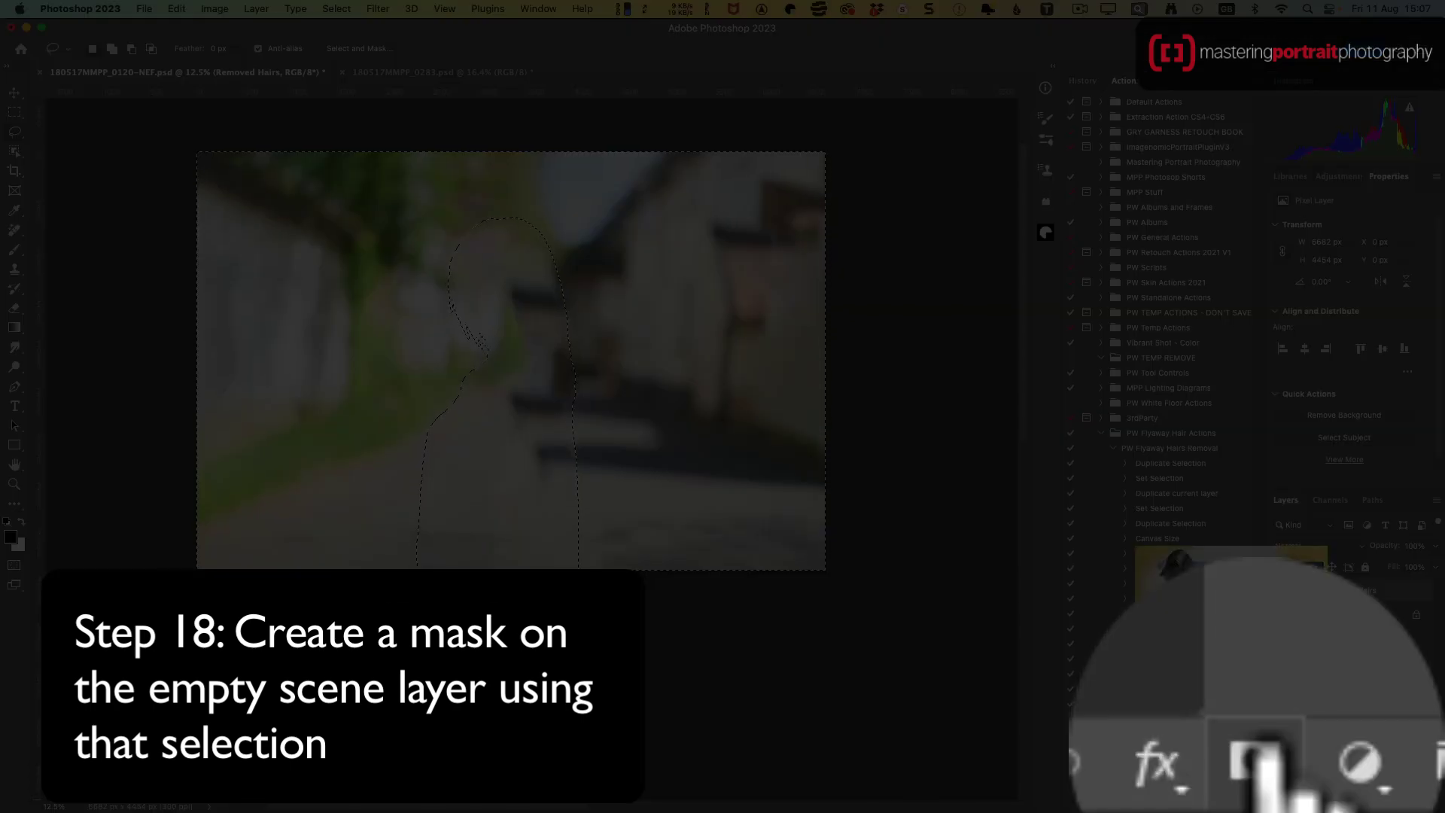
click(1337, 804)
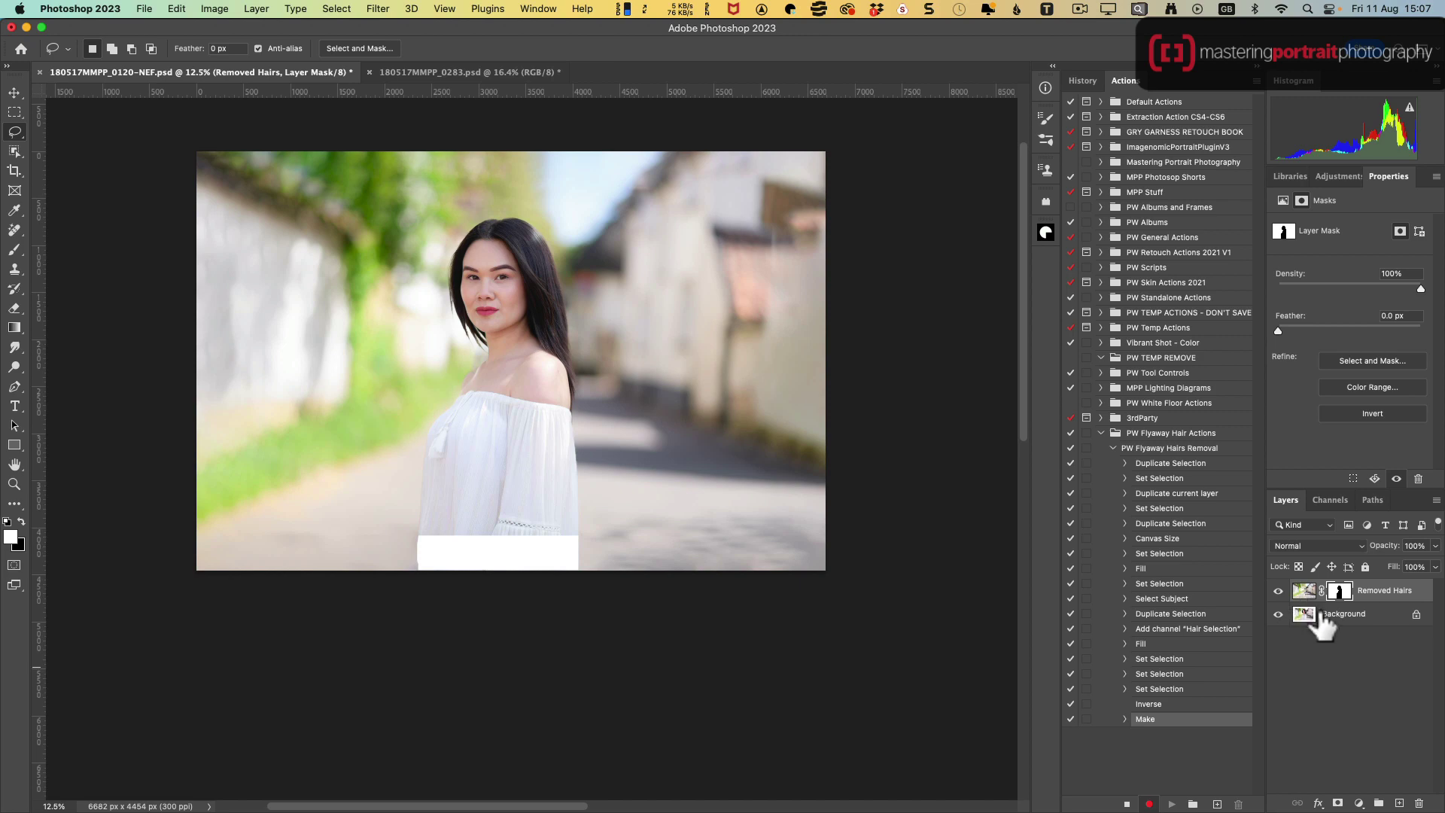
- Target the Removed Hairs layer mask and open the Dust & Scratches filter for it
key(z)
drag(452, 242, 552, 336)
key(l)
scroll(565, 355, down, 3)
scroll(565, 355, right, 4)
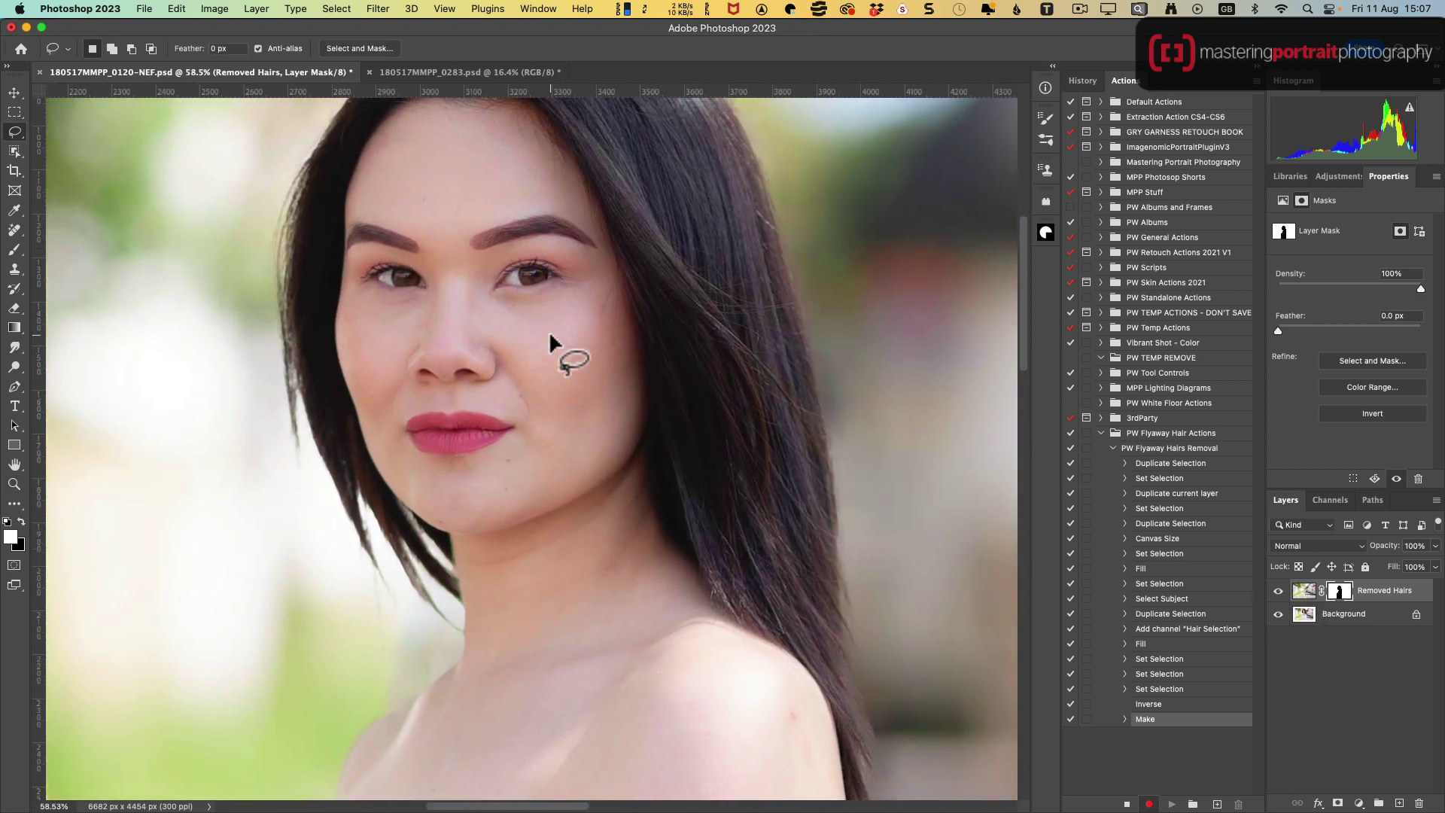
scroll(554, 342, up, 2)
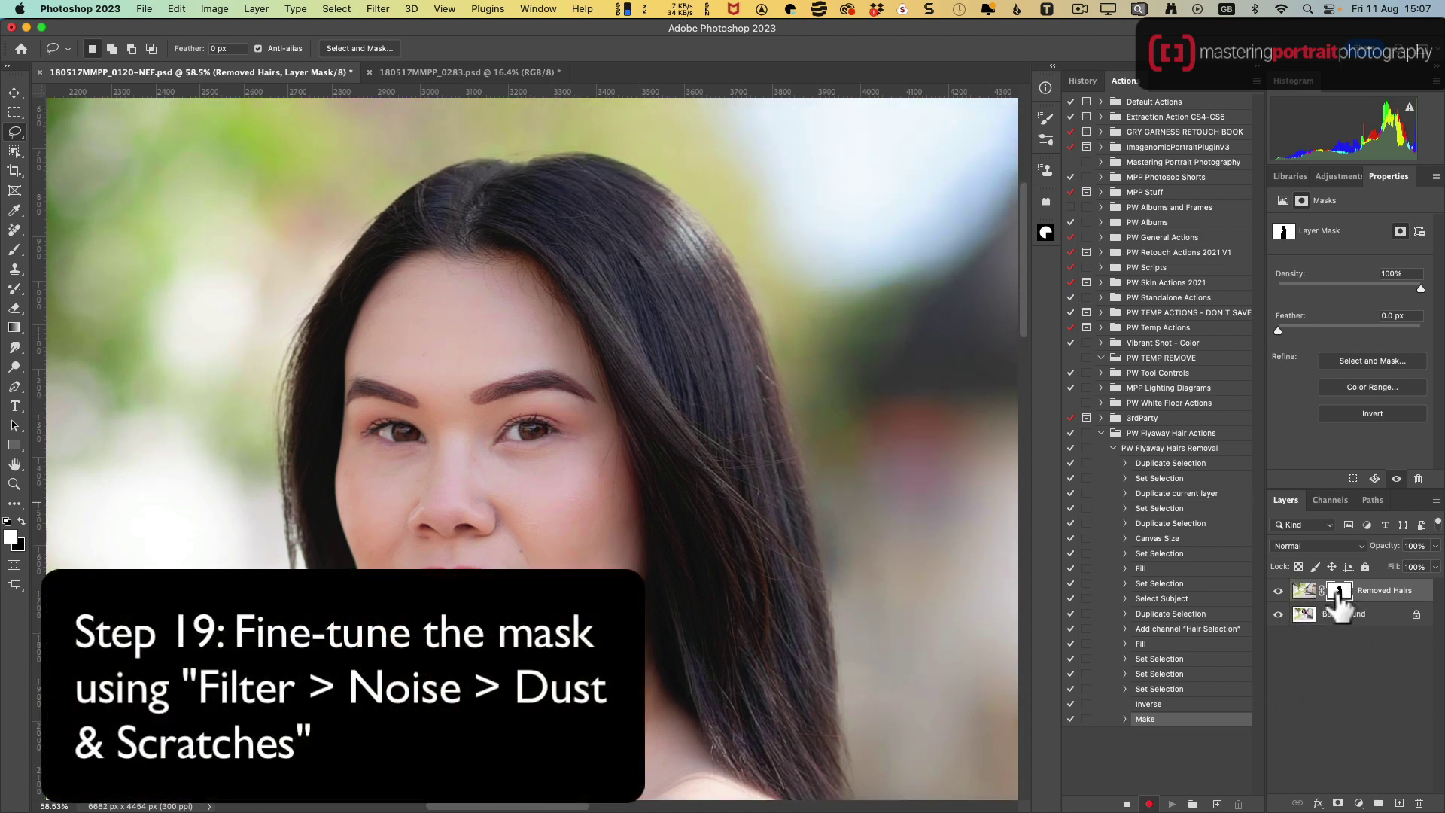
super+click(1337, 591)
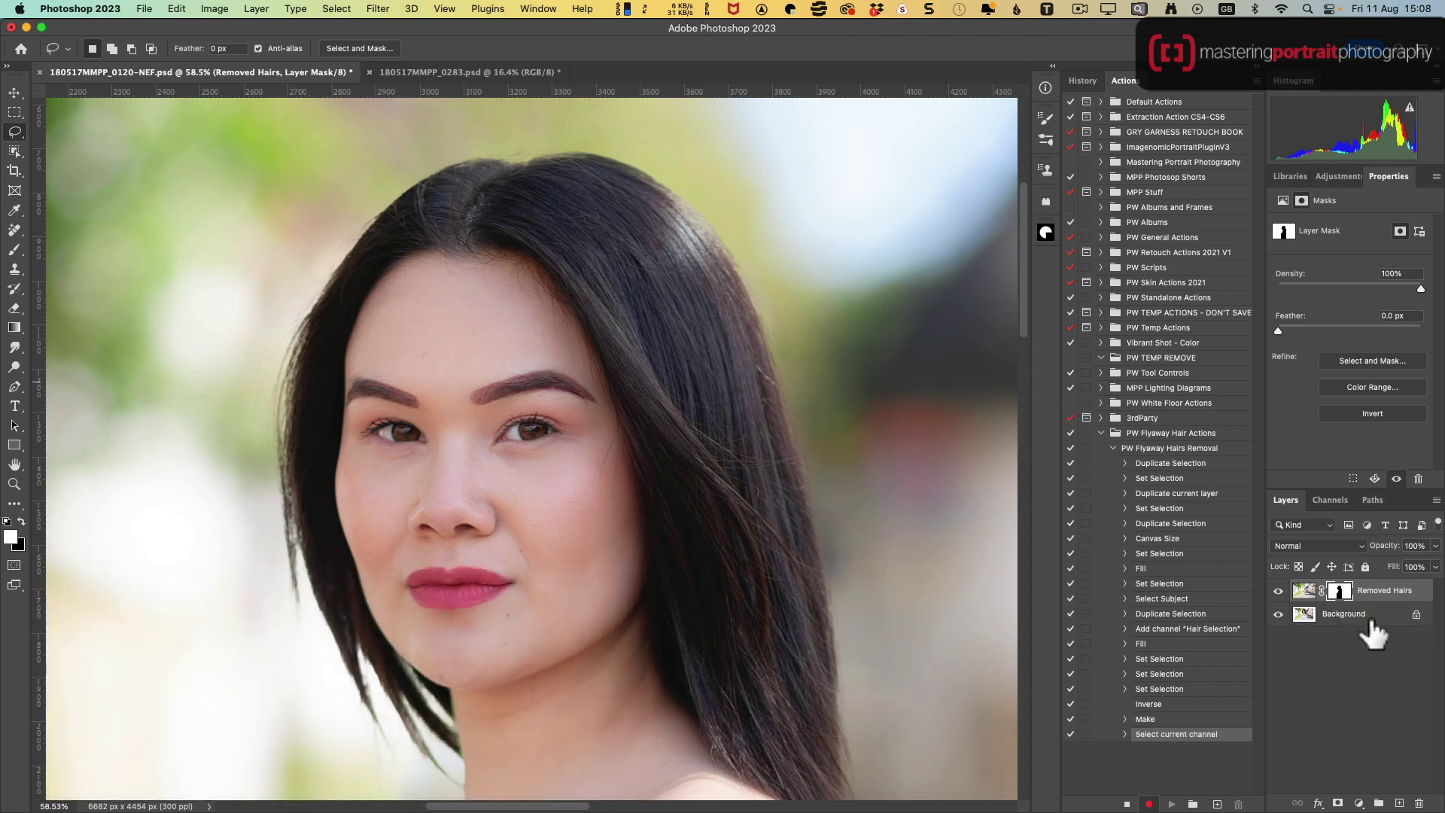
click(377, 9)
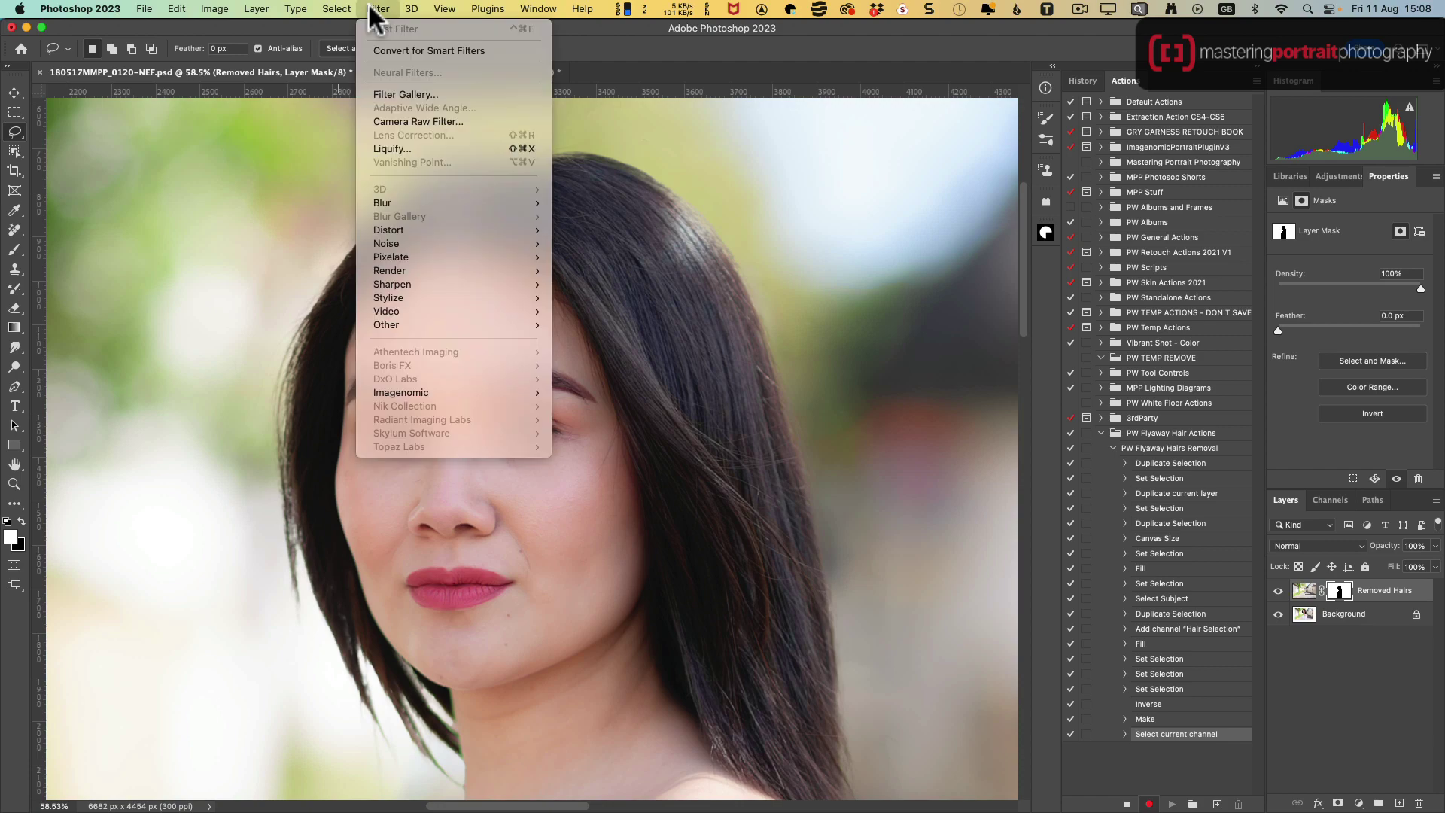
mouse_move(478, 240)
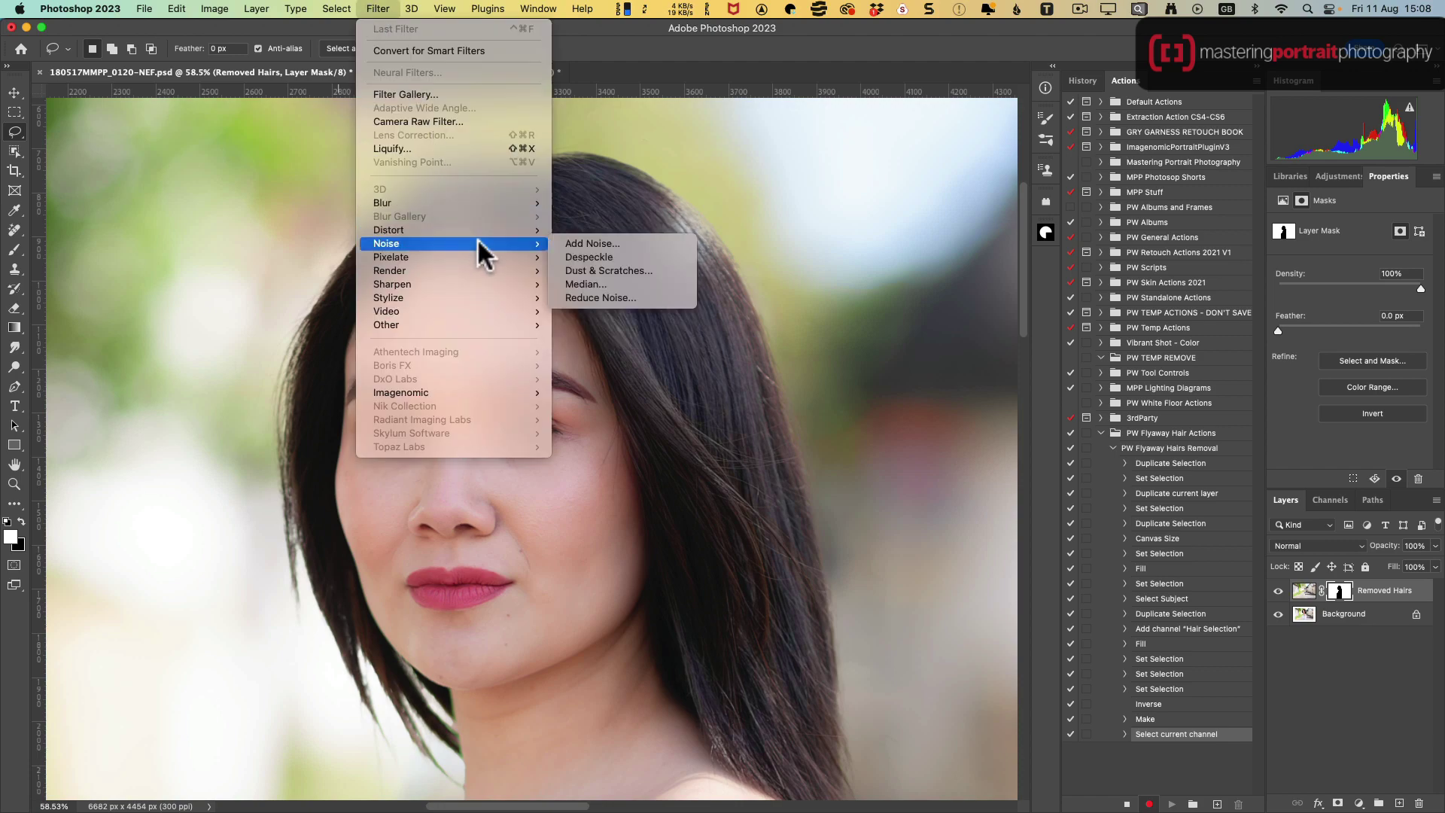
click(626, 269)
- Set the Dust & Scratches radius to 17 pixels and threshold to 13 levels, and apply the filter to the mask
drag(670, 412, 639, 410)
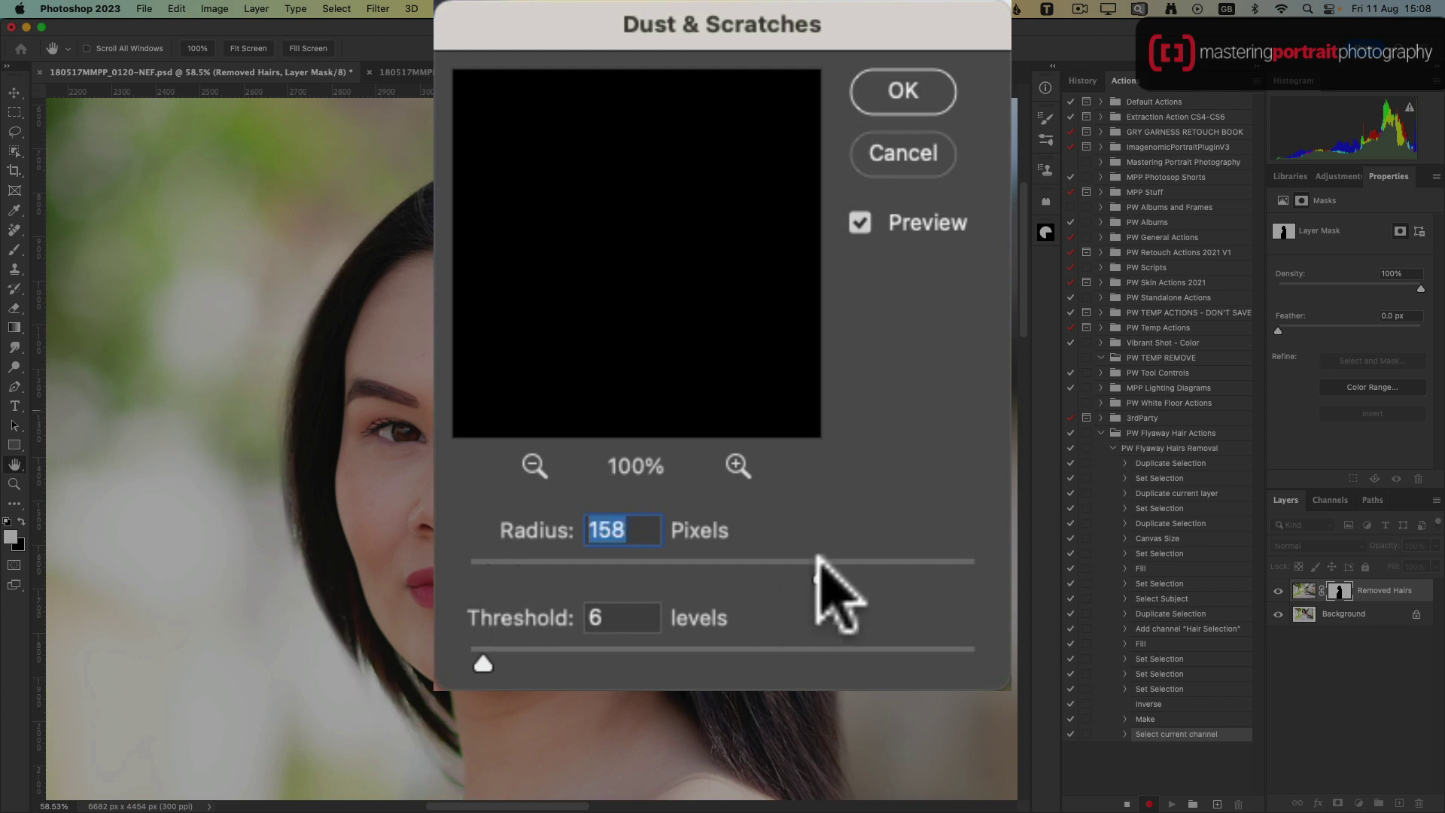
click(530, 561)
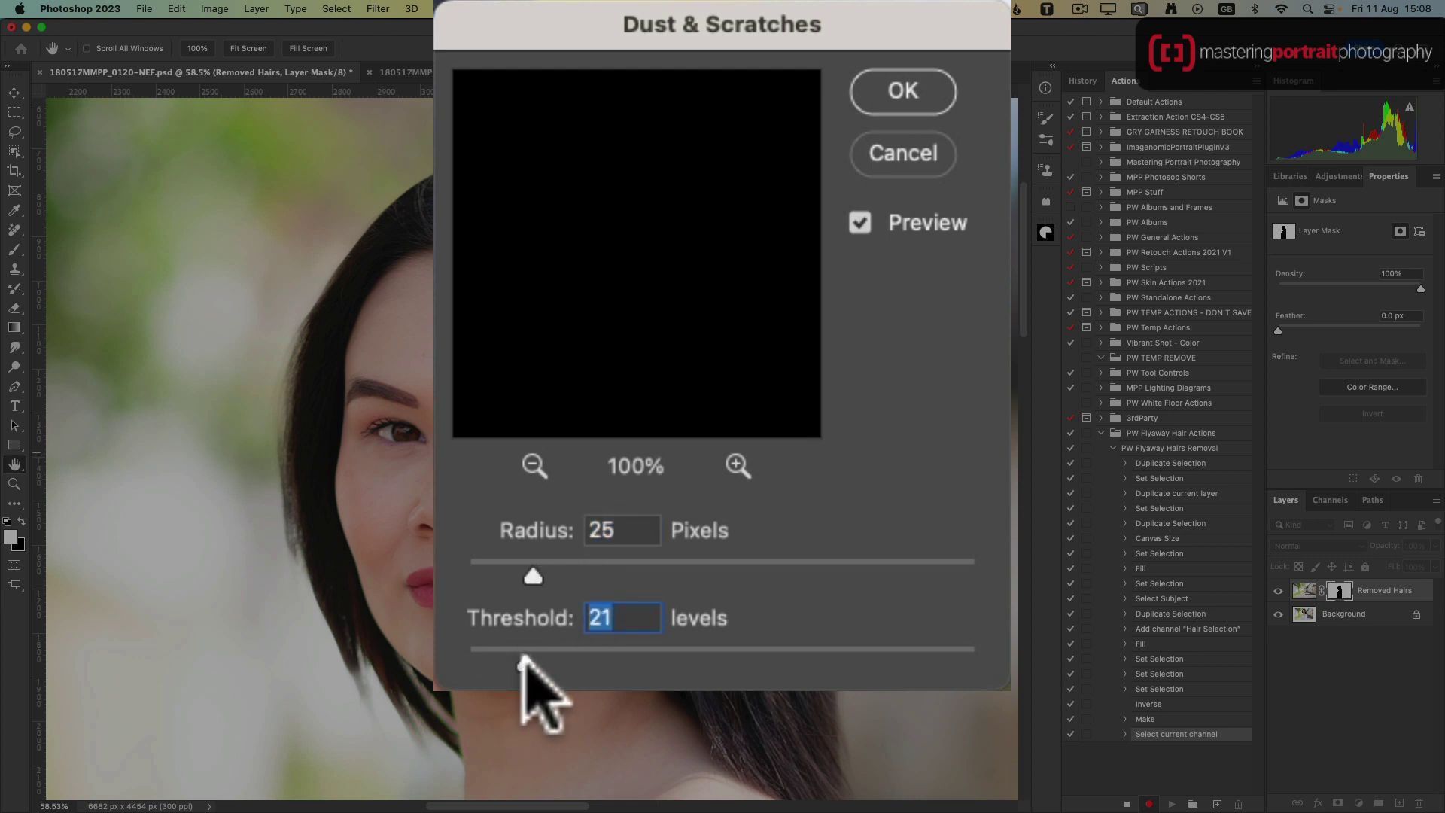
drag(524, 660, 704, 660)
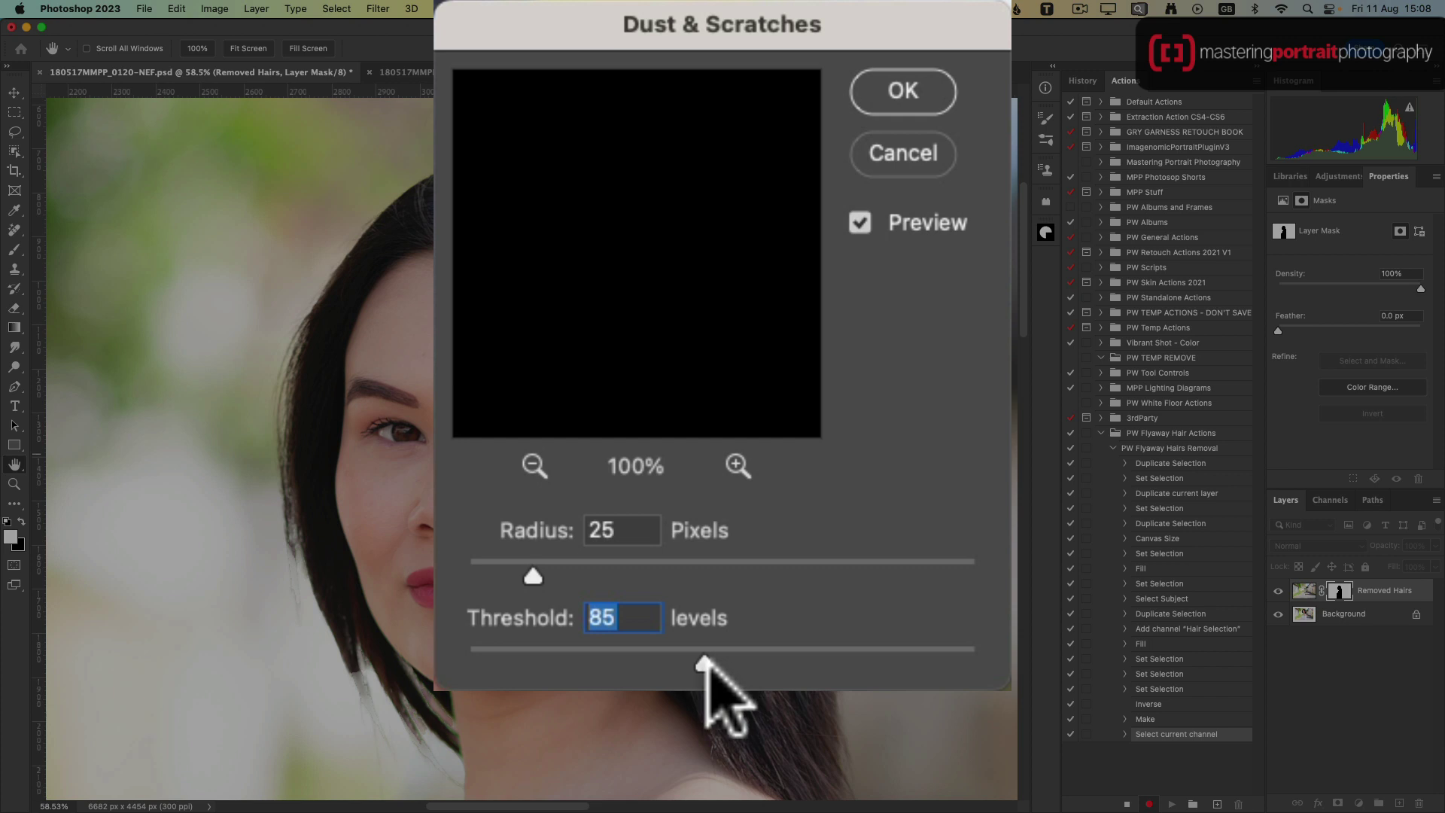
drag(703, 660, 503, 660)
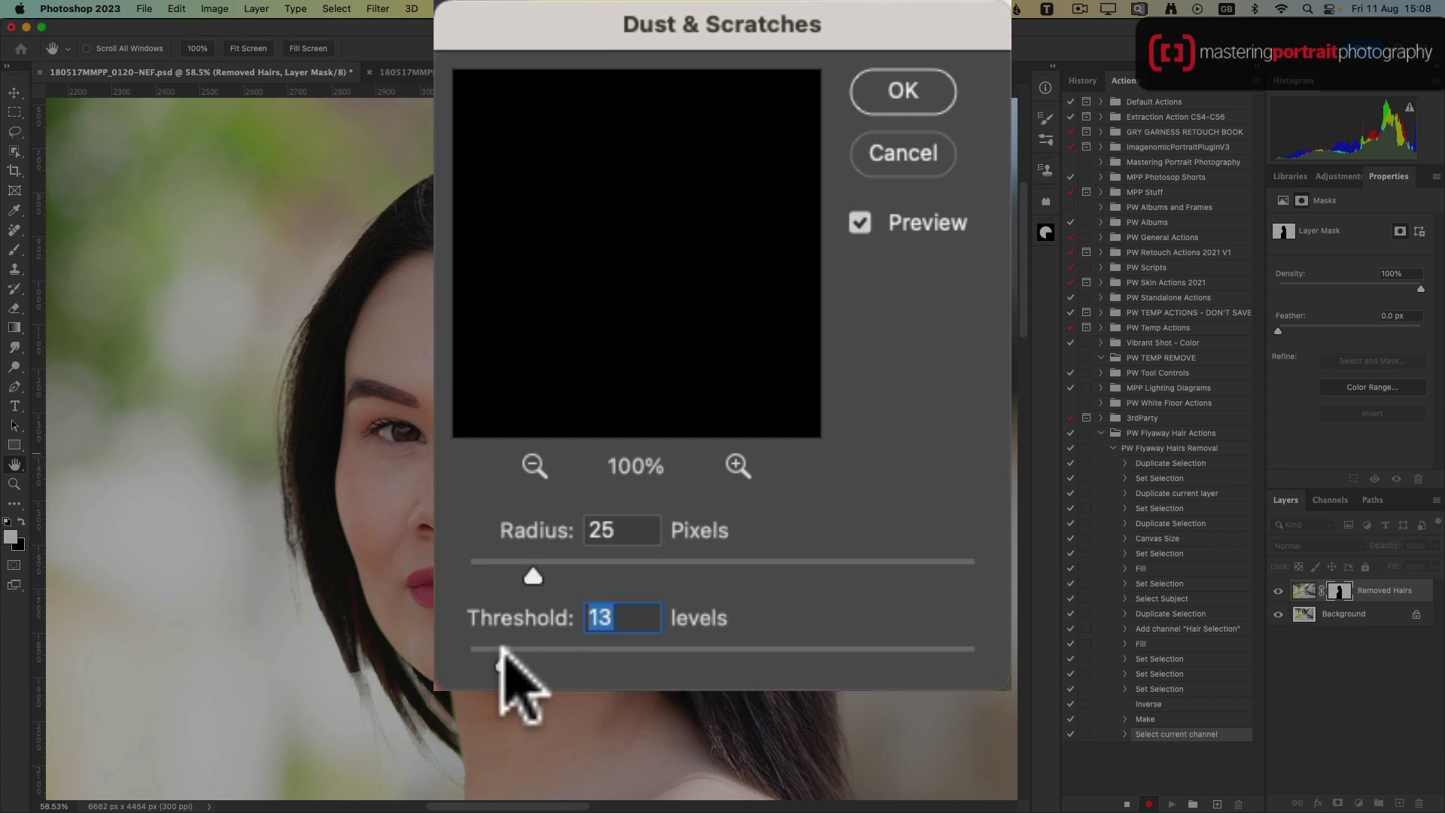
click(498, 563)
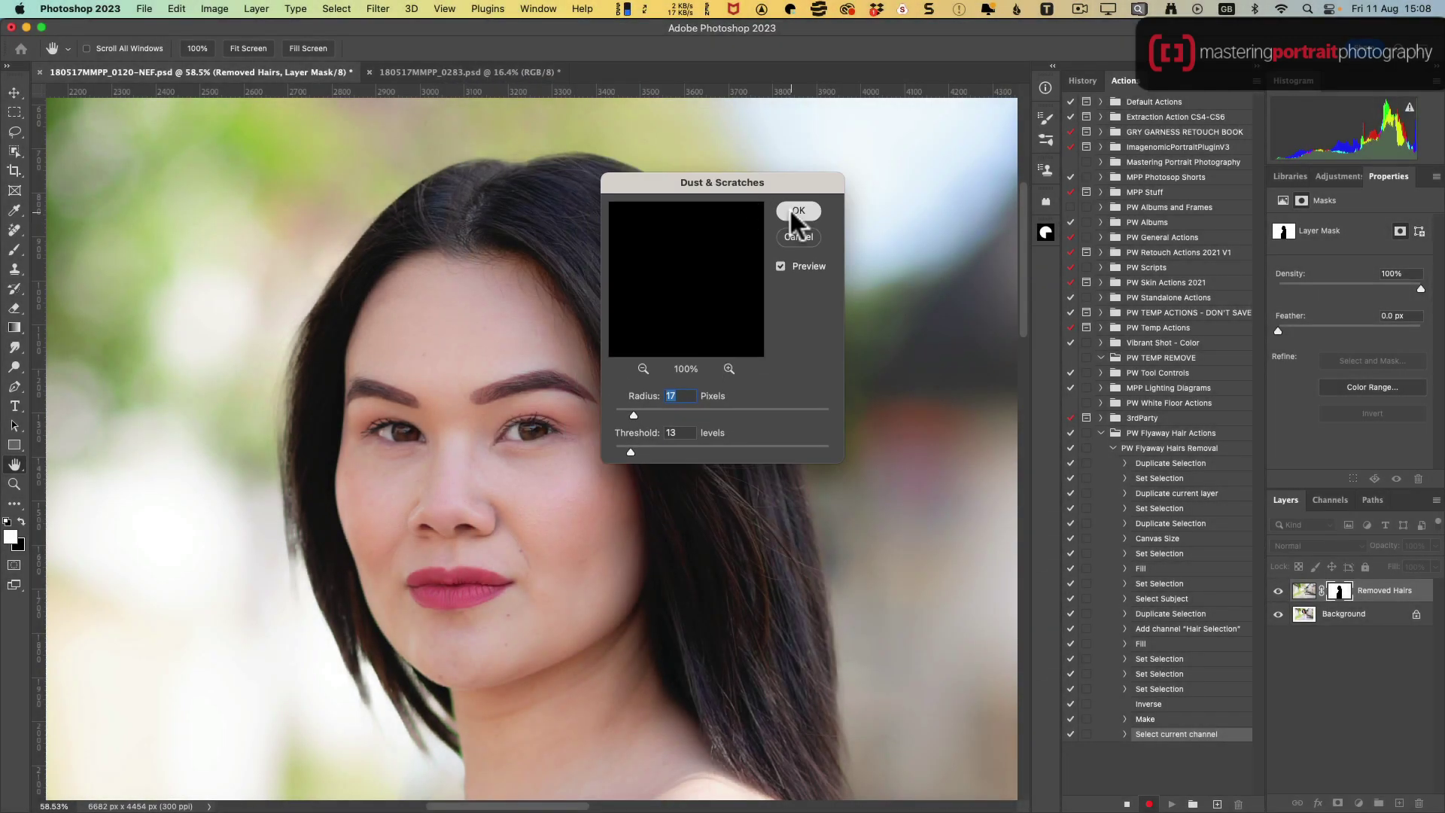
click(796, 211)
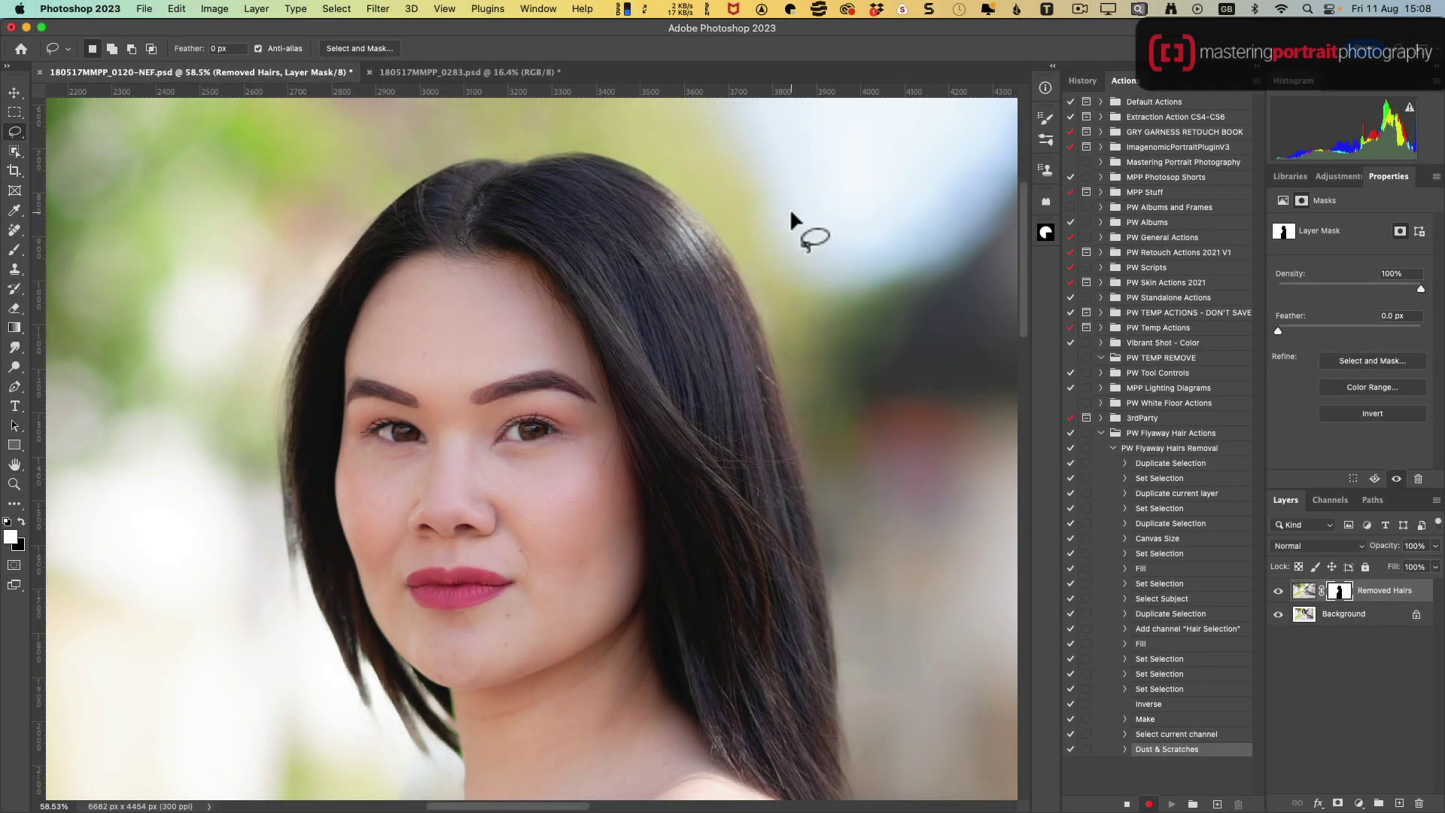
- Load the saved Entire Image channel as a new selection
key(super+0)
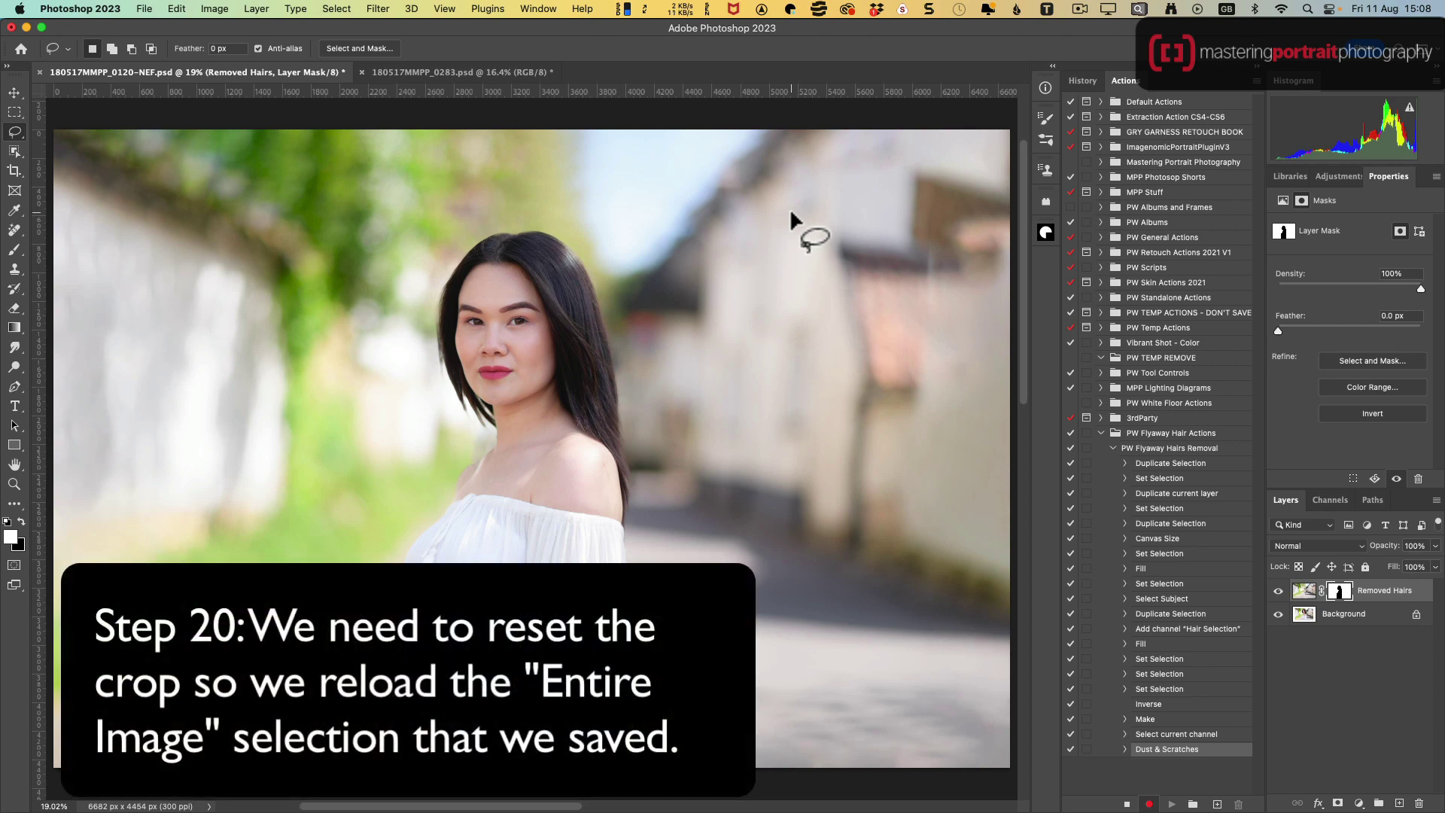
click(332, 10)
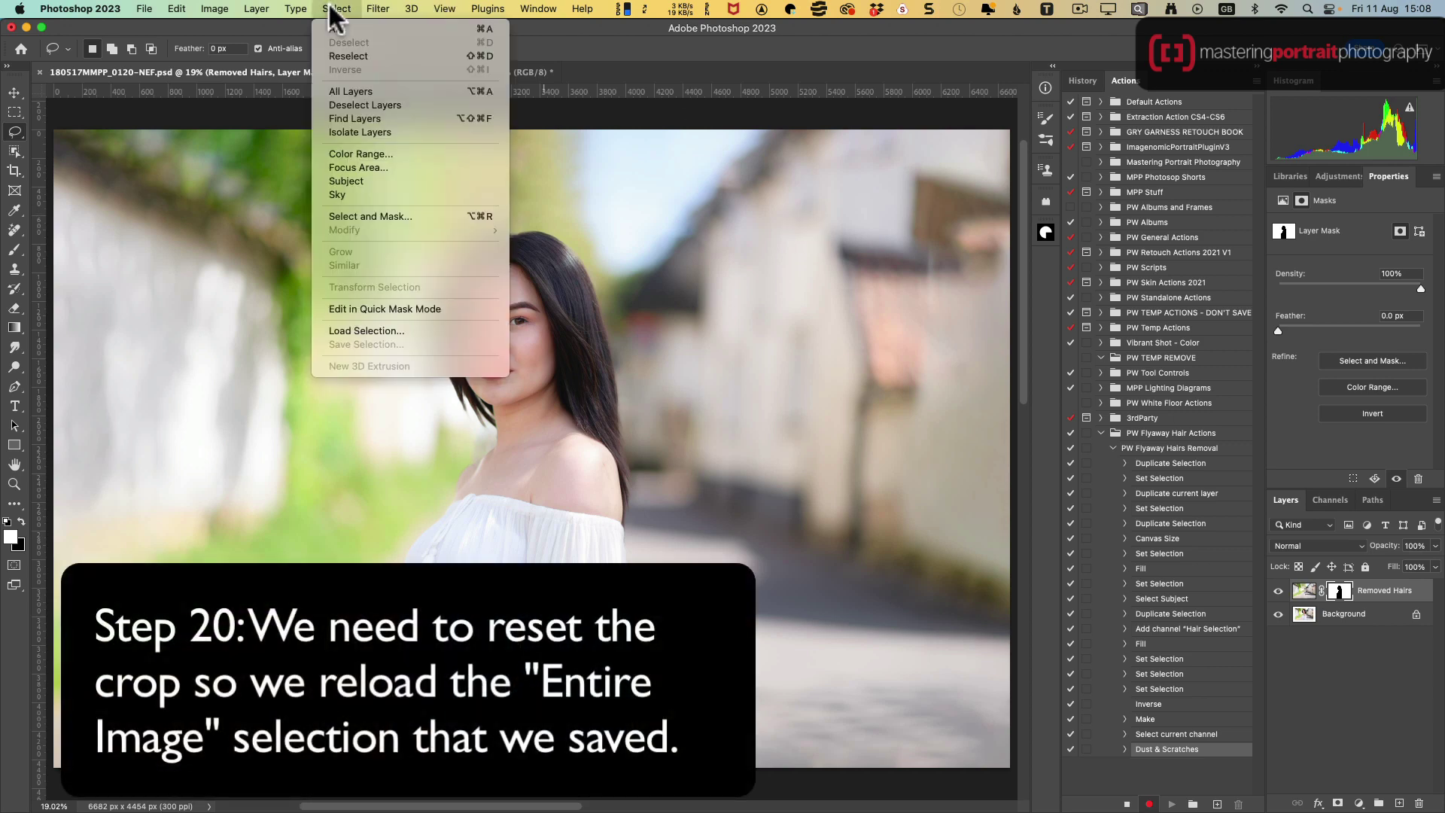
click(373, 332)
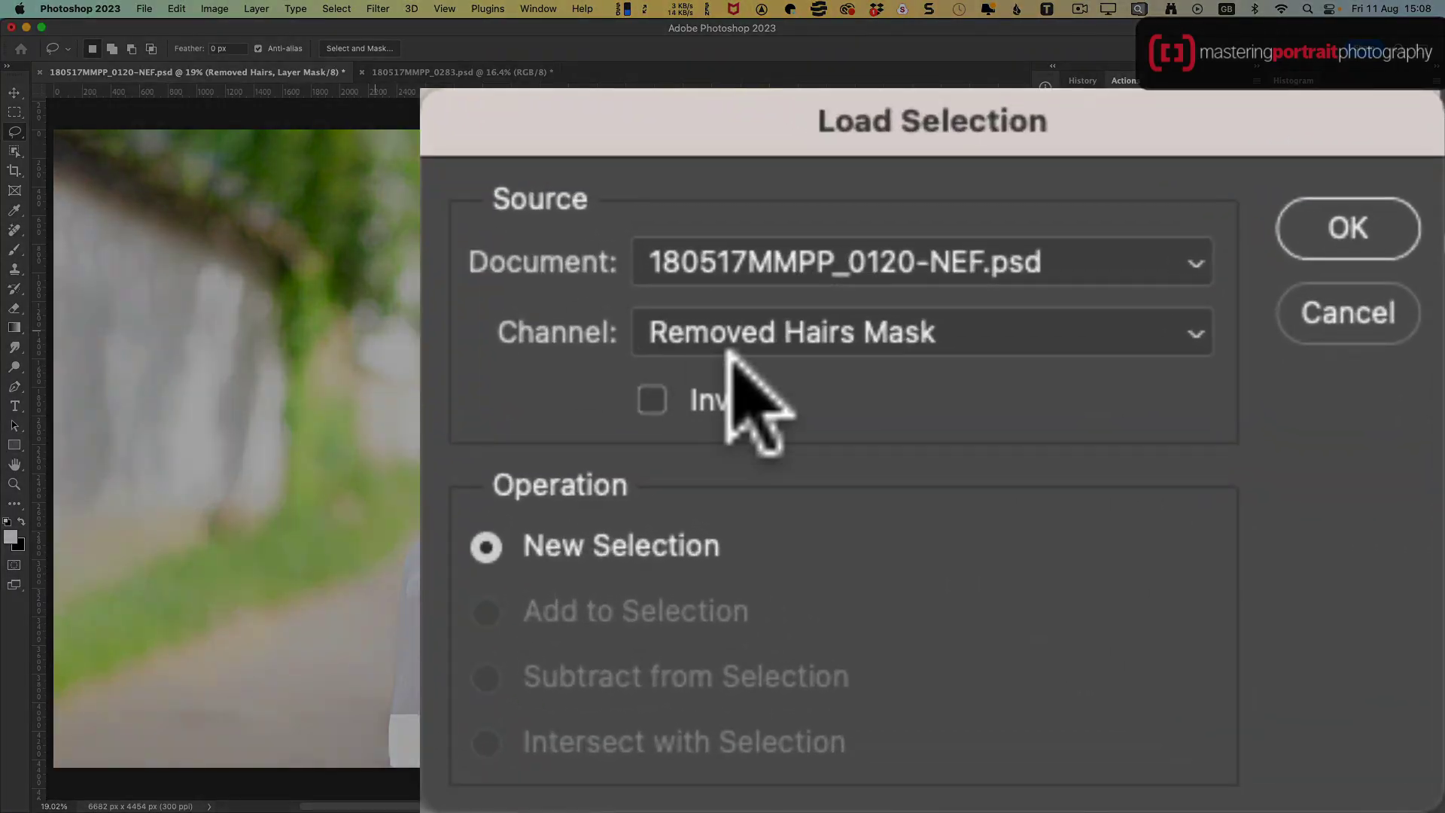
click(730, 340)
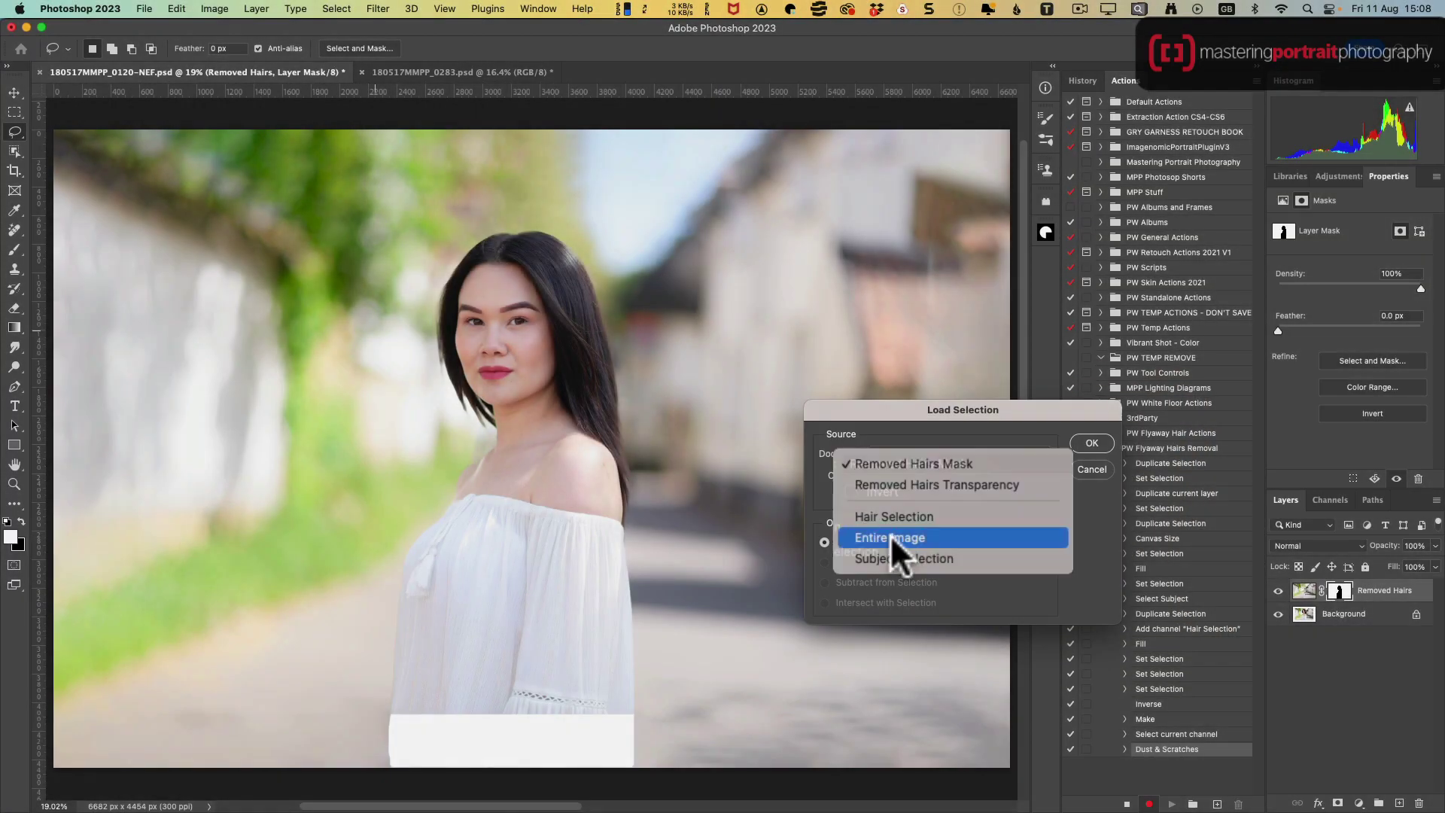
click(807, 578)
click(1090, 445)
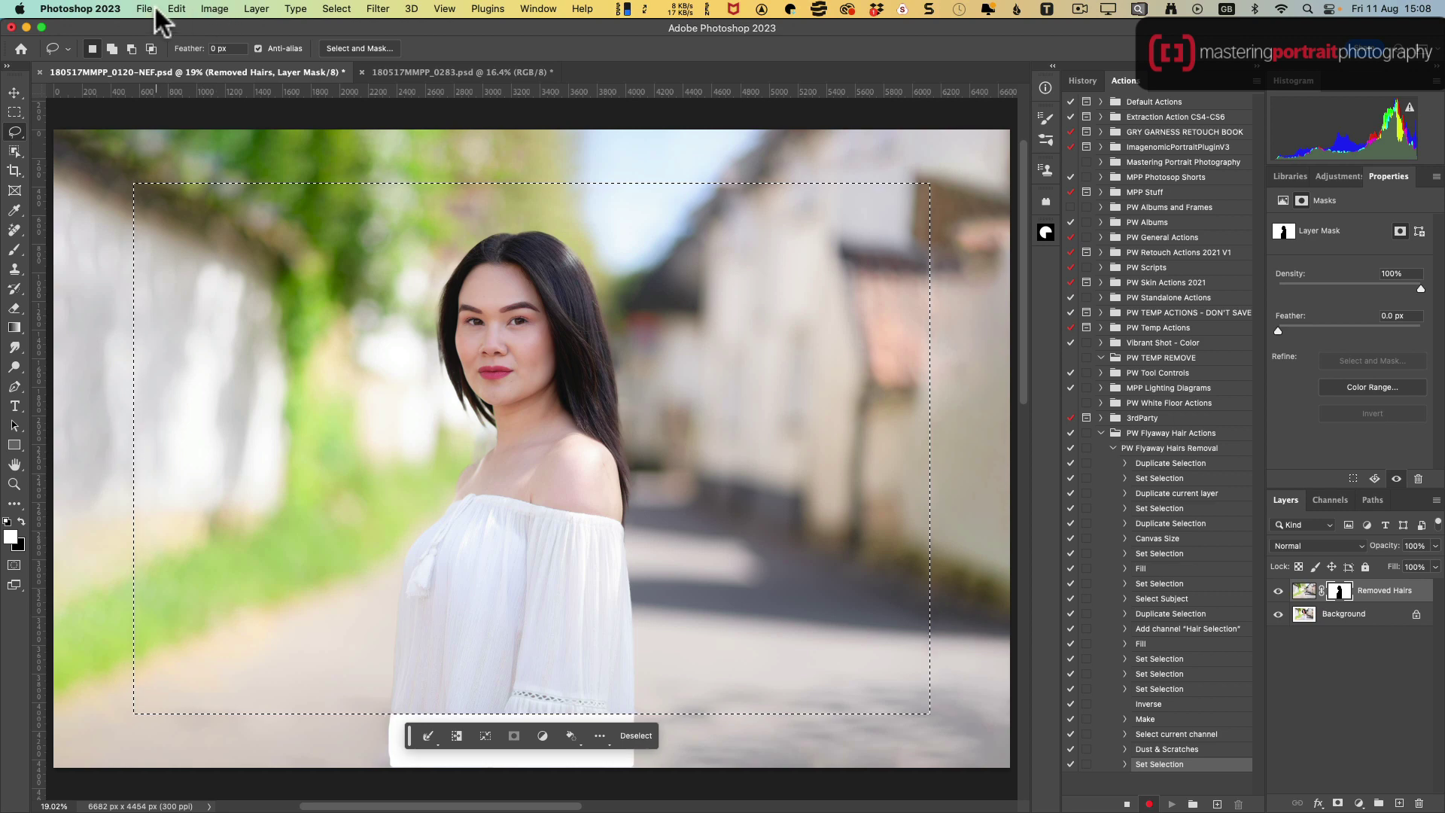
- Crop the image to the loaded selection and deselect everything, ending the action recording
click(216, 10)
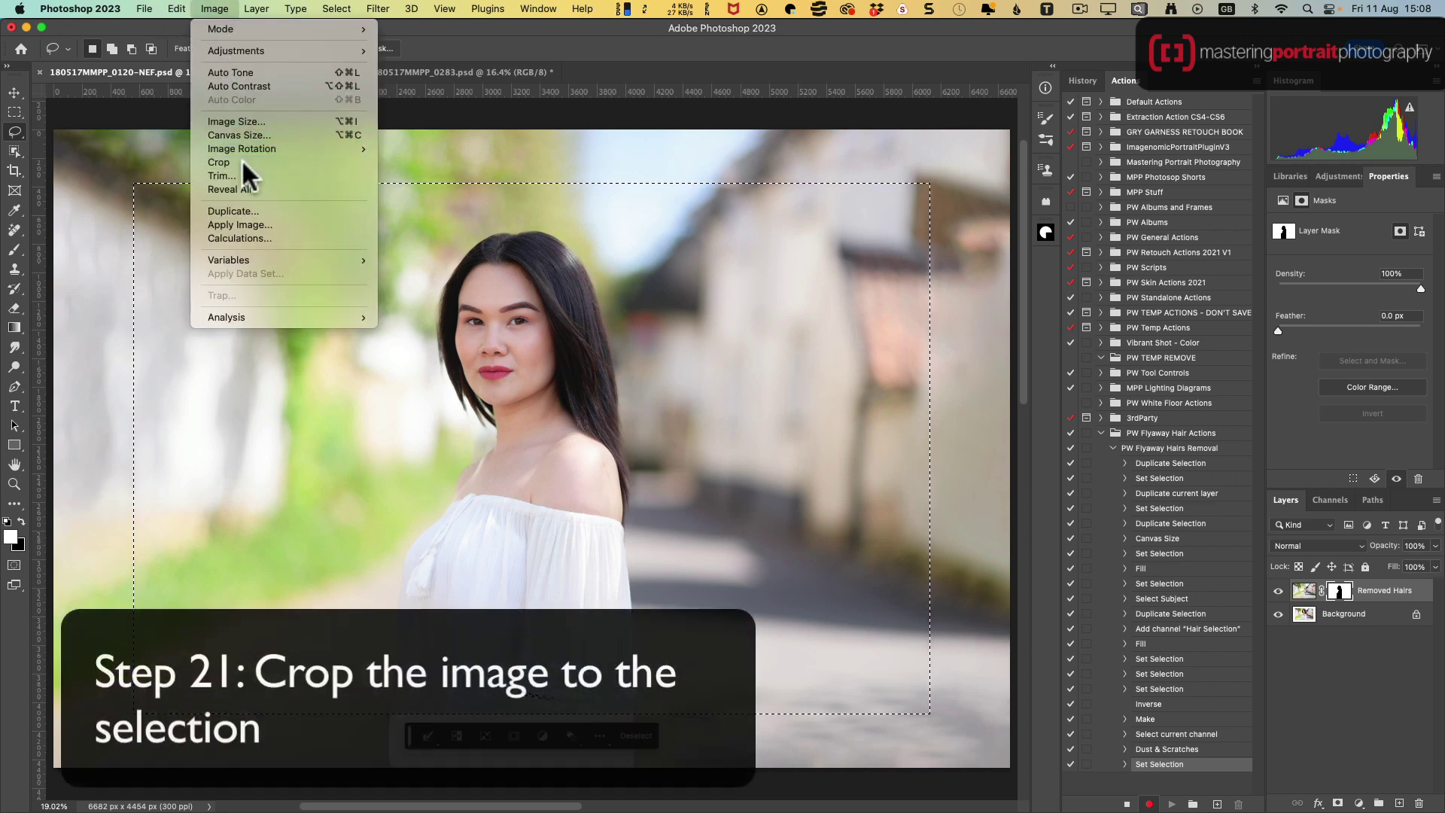
click(242, 161)
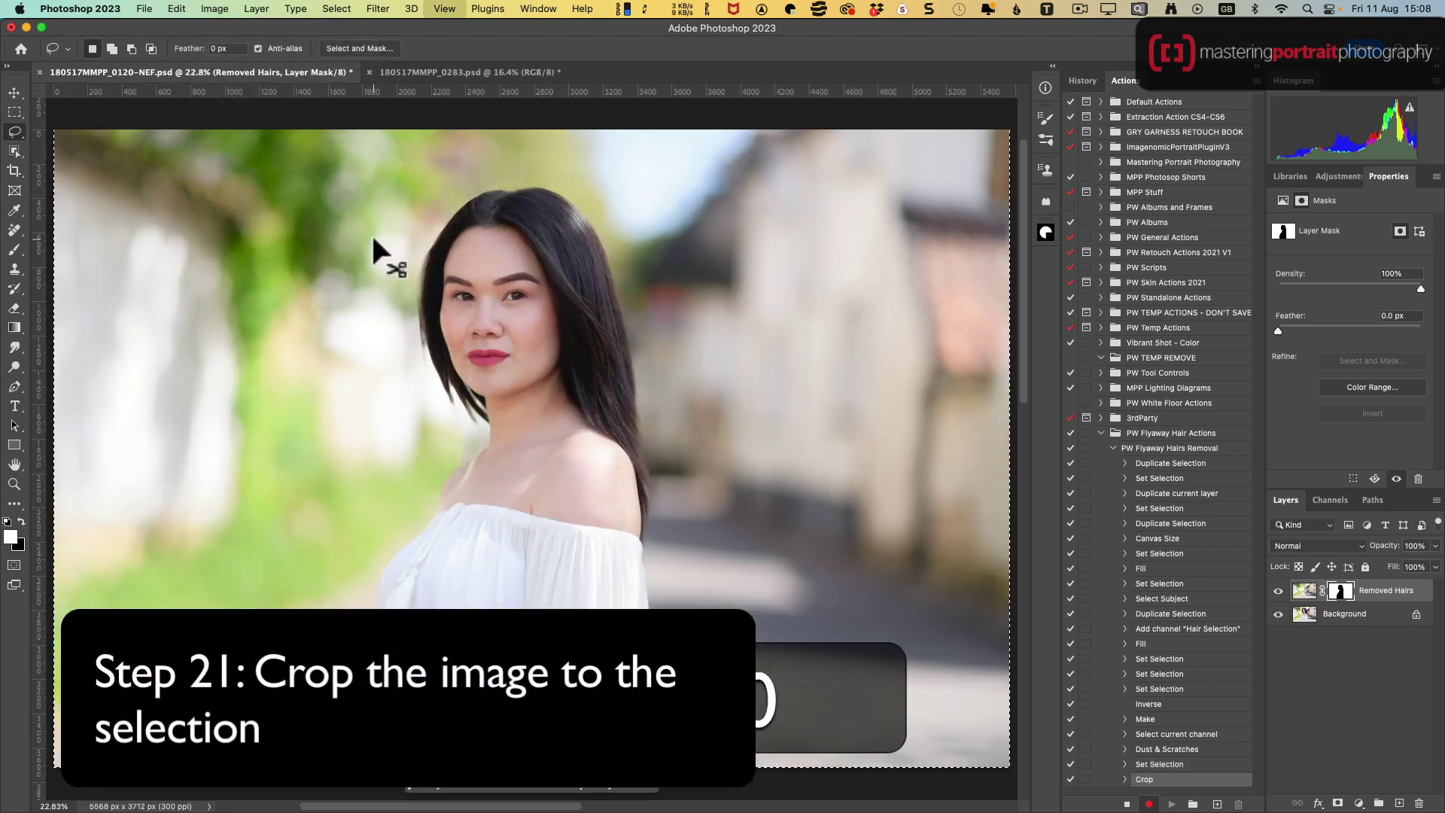
key(super+minus)
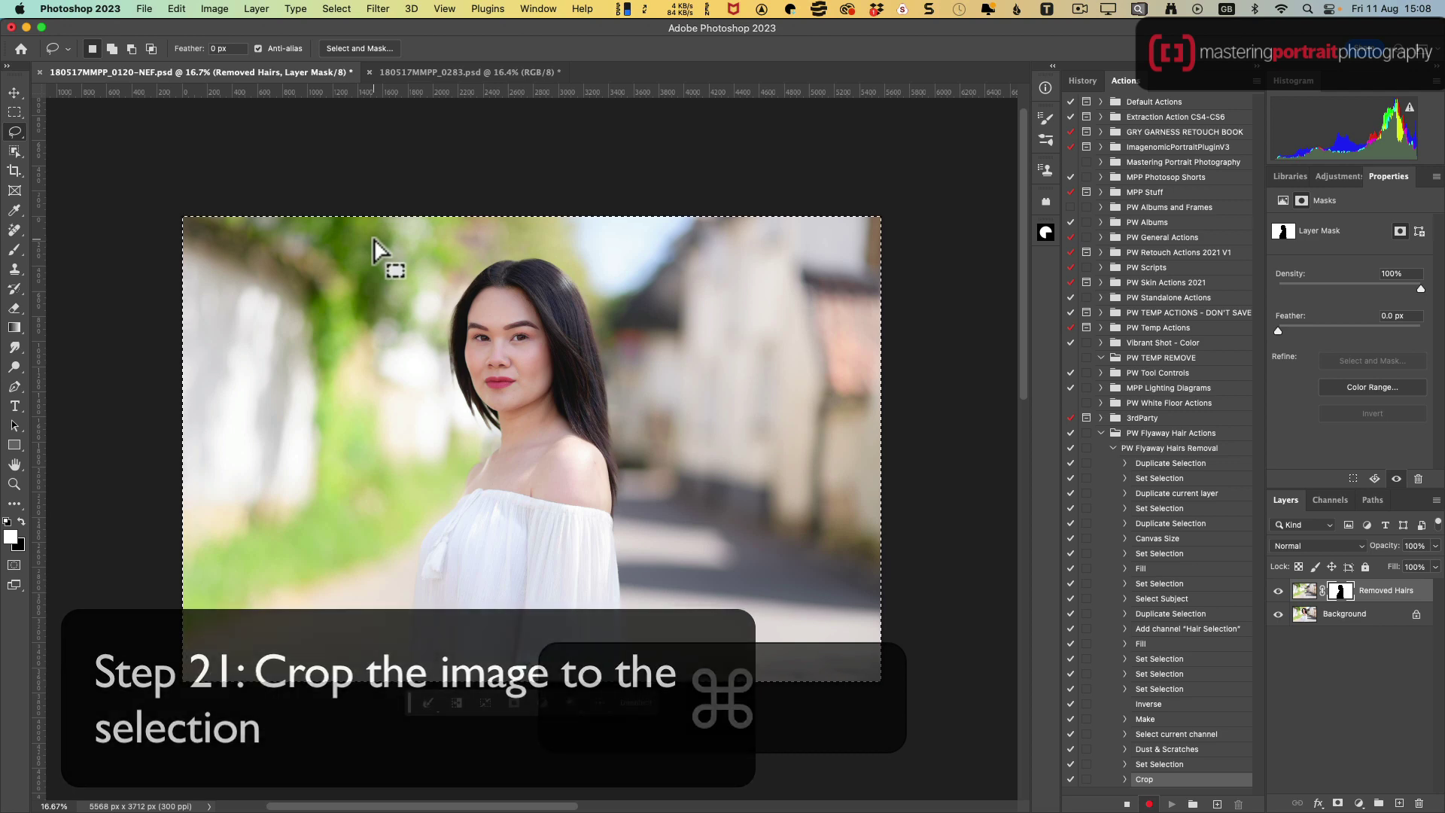
key(super+d)
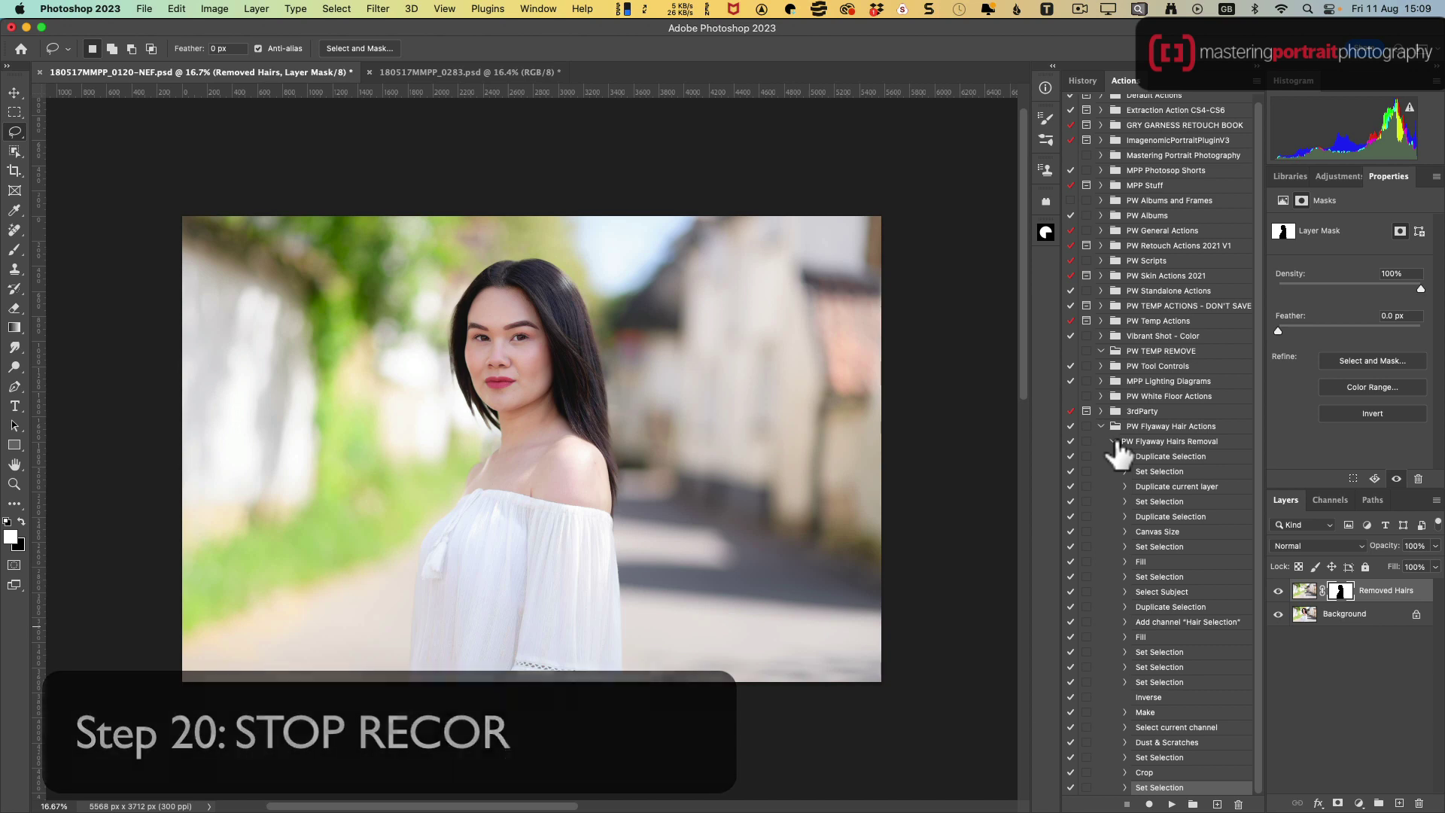
- Return the image to the last Lasso history state and play the PW Flyaway Hairs Removal action on it
click(1113, 443)
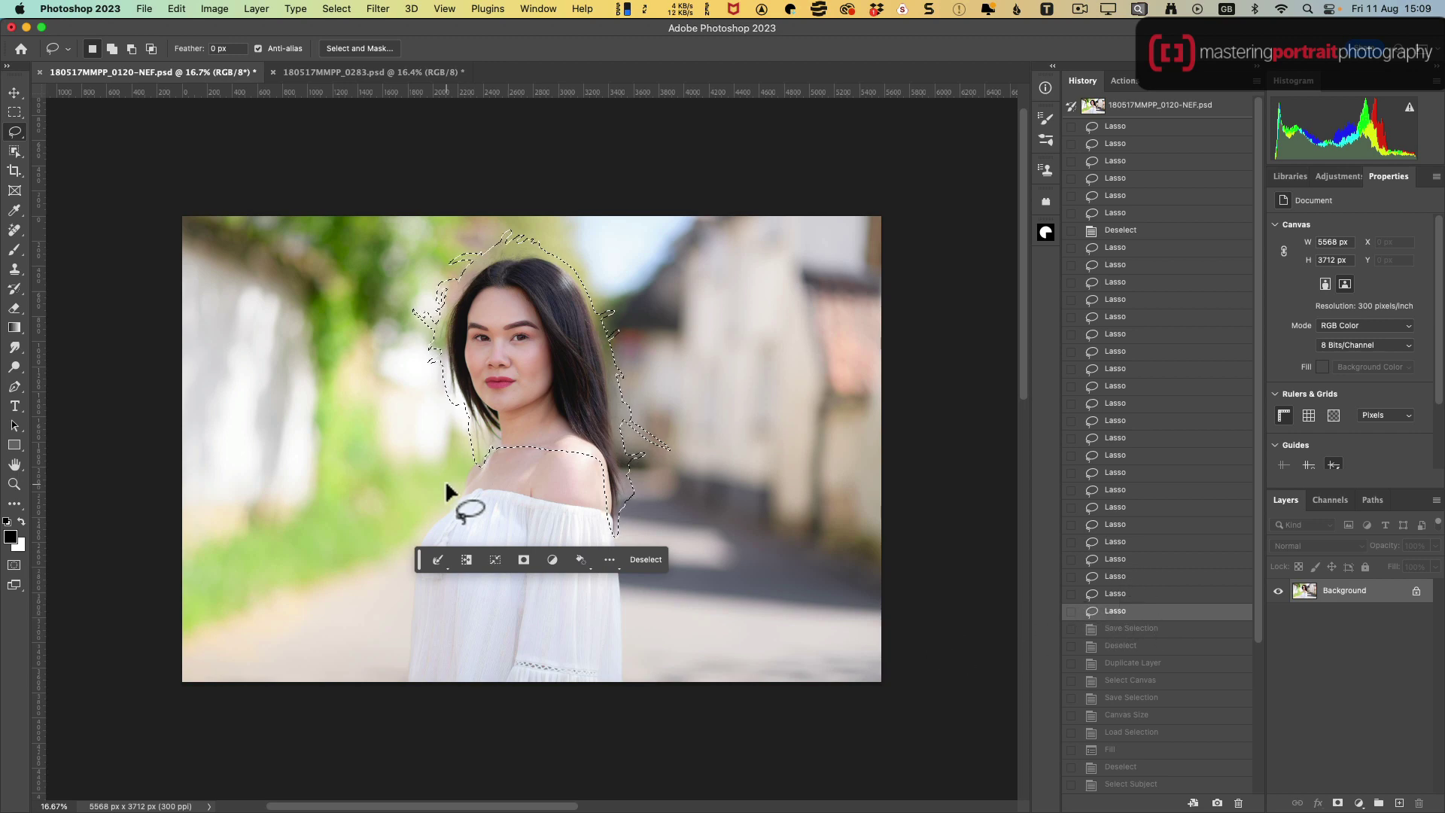
click(1119, 81)
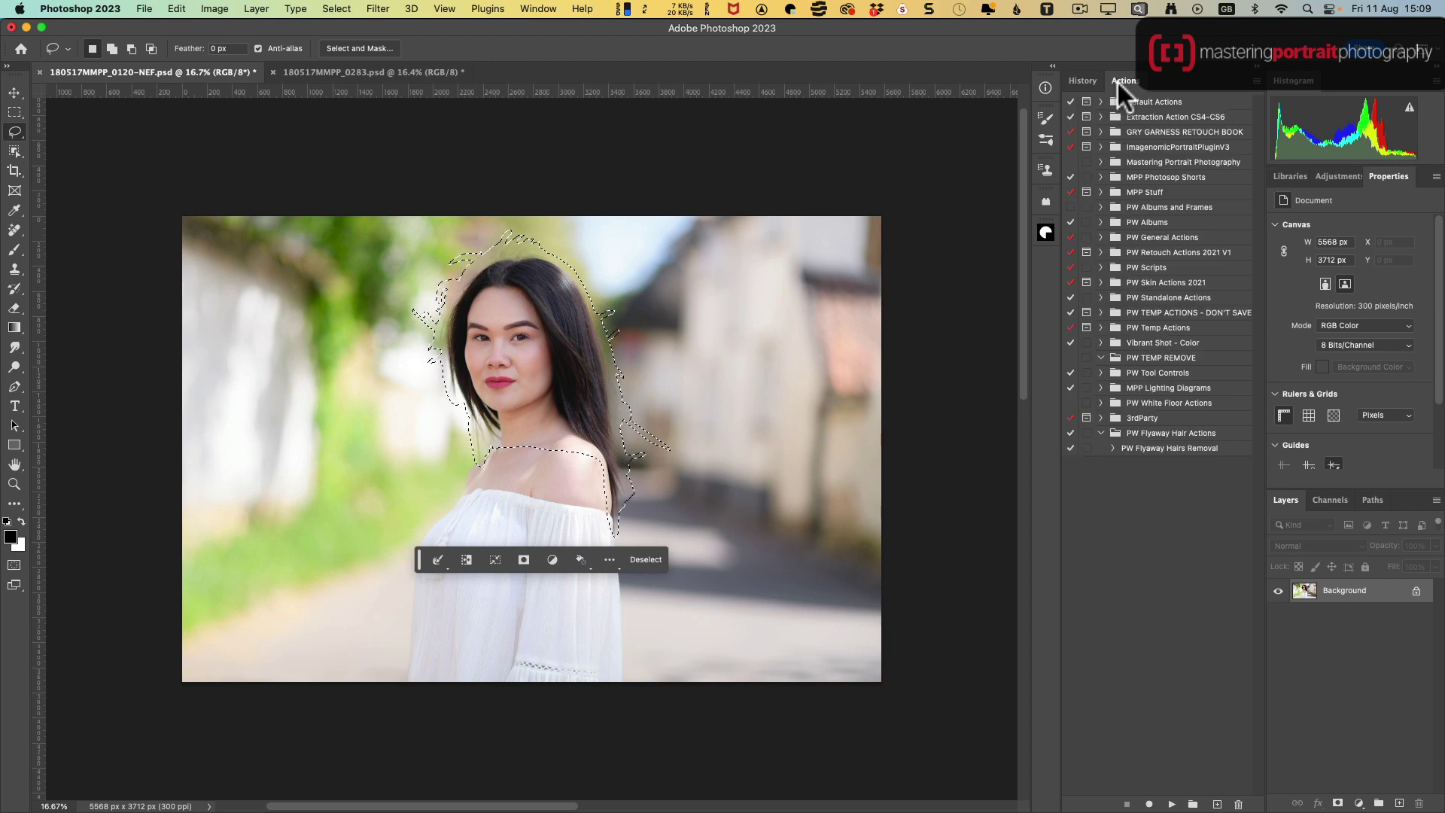
click(1113, 448)
click(1141, 448)
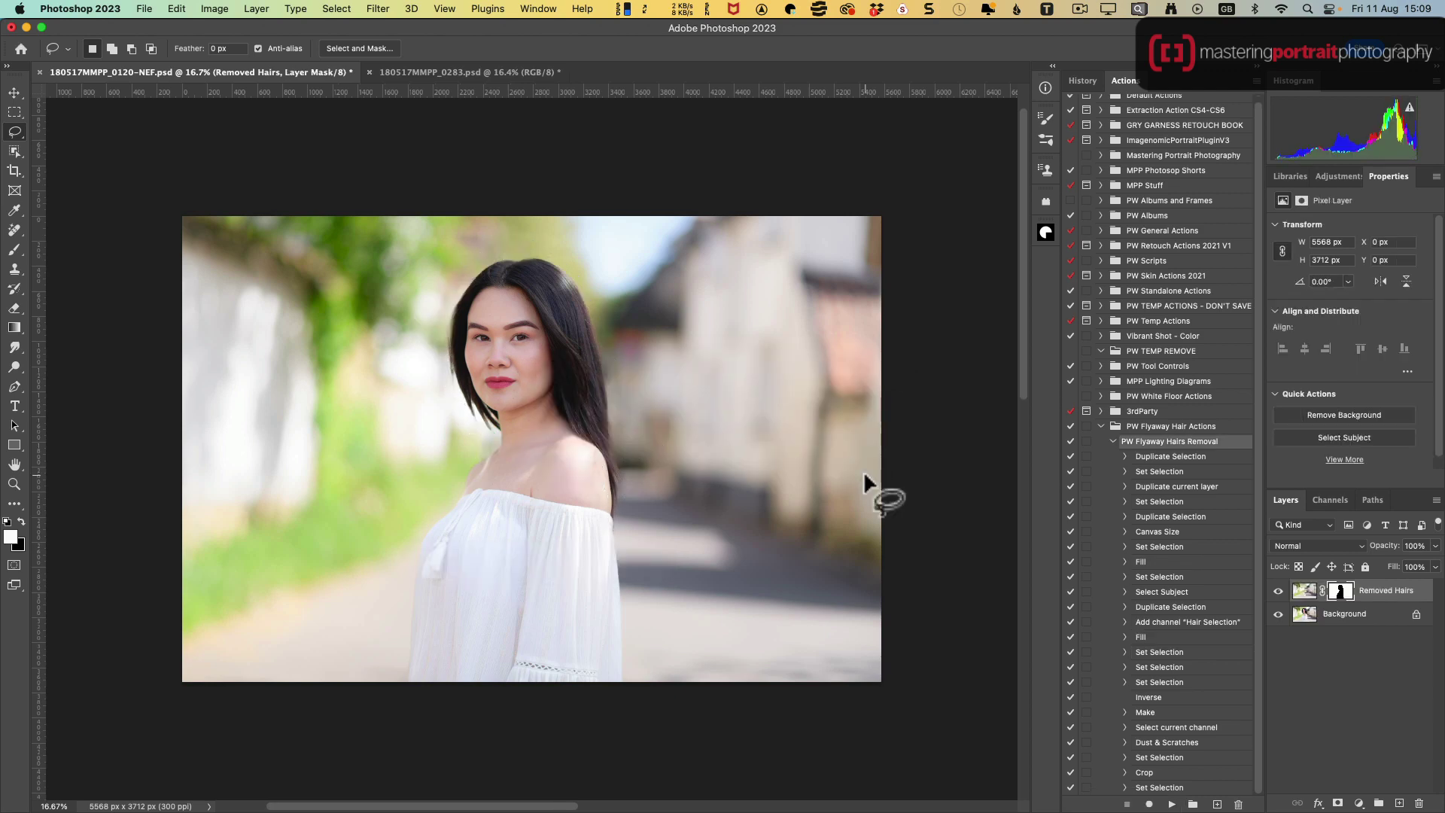
key(z)
mouse_move(499, 352)
mouse_down()
mouse_move(500, 374)
mouse_move(542, 414)
mouse_up()
alt+click(723, 490)
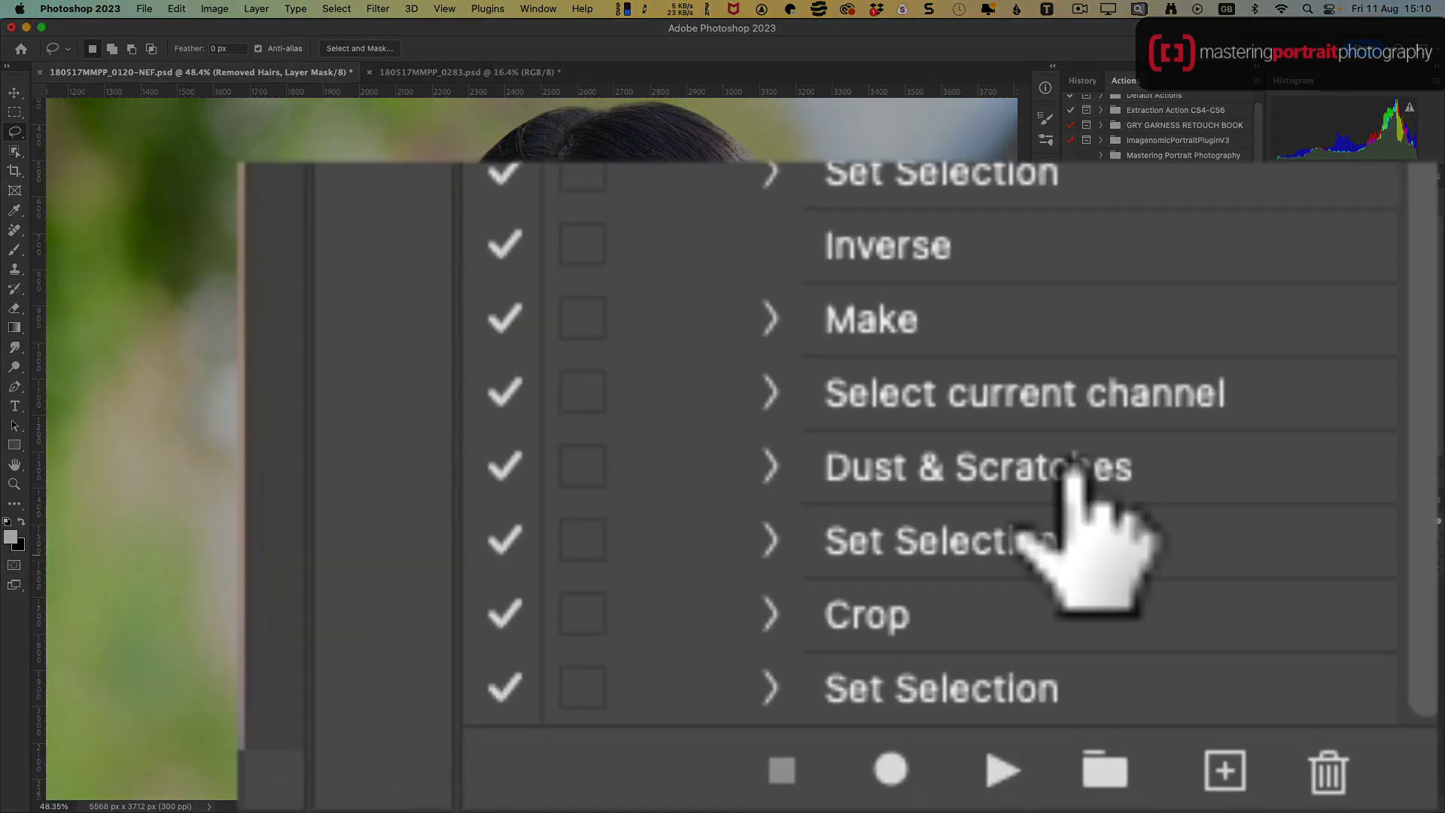
- Turn on the dialog toggle for the Dust & Scratches step of the PW Flyaway Hairs Removal action
click(1144, 684)
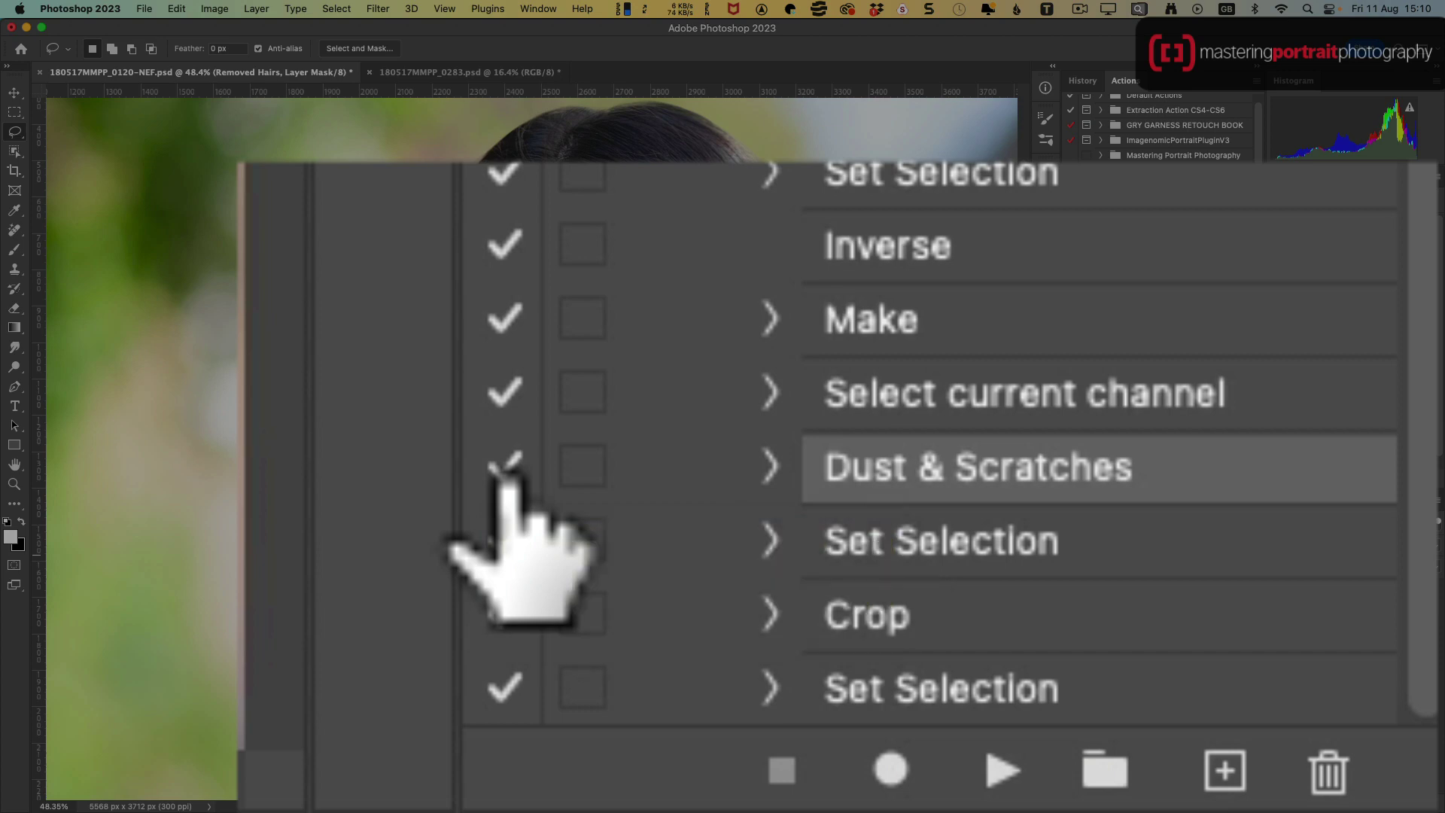
click(584, 461)
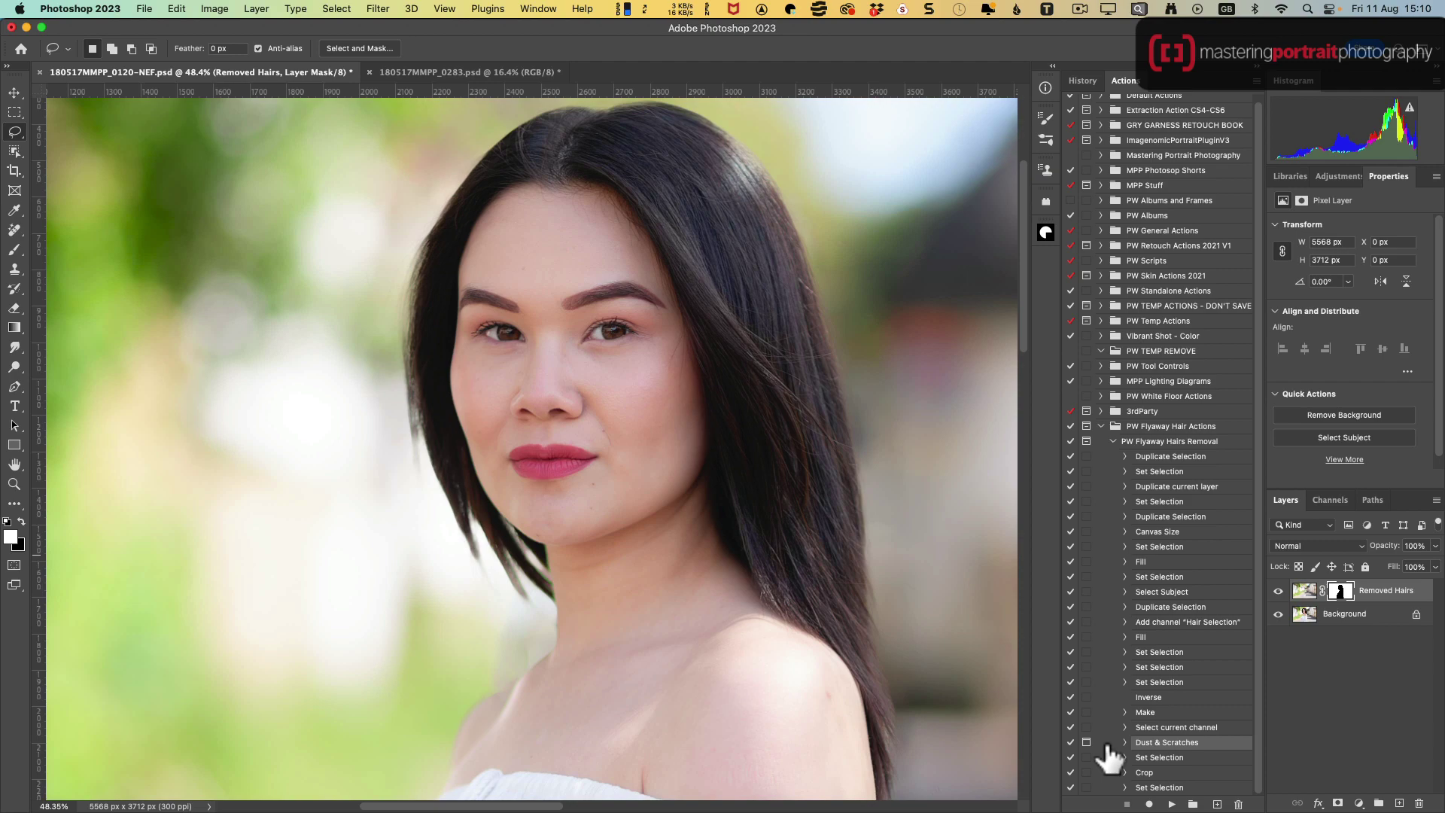
- Revert the image to the last Lasso history state, before the selection was saved
scroll(1193, 493, up, 10)
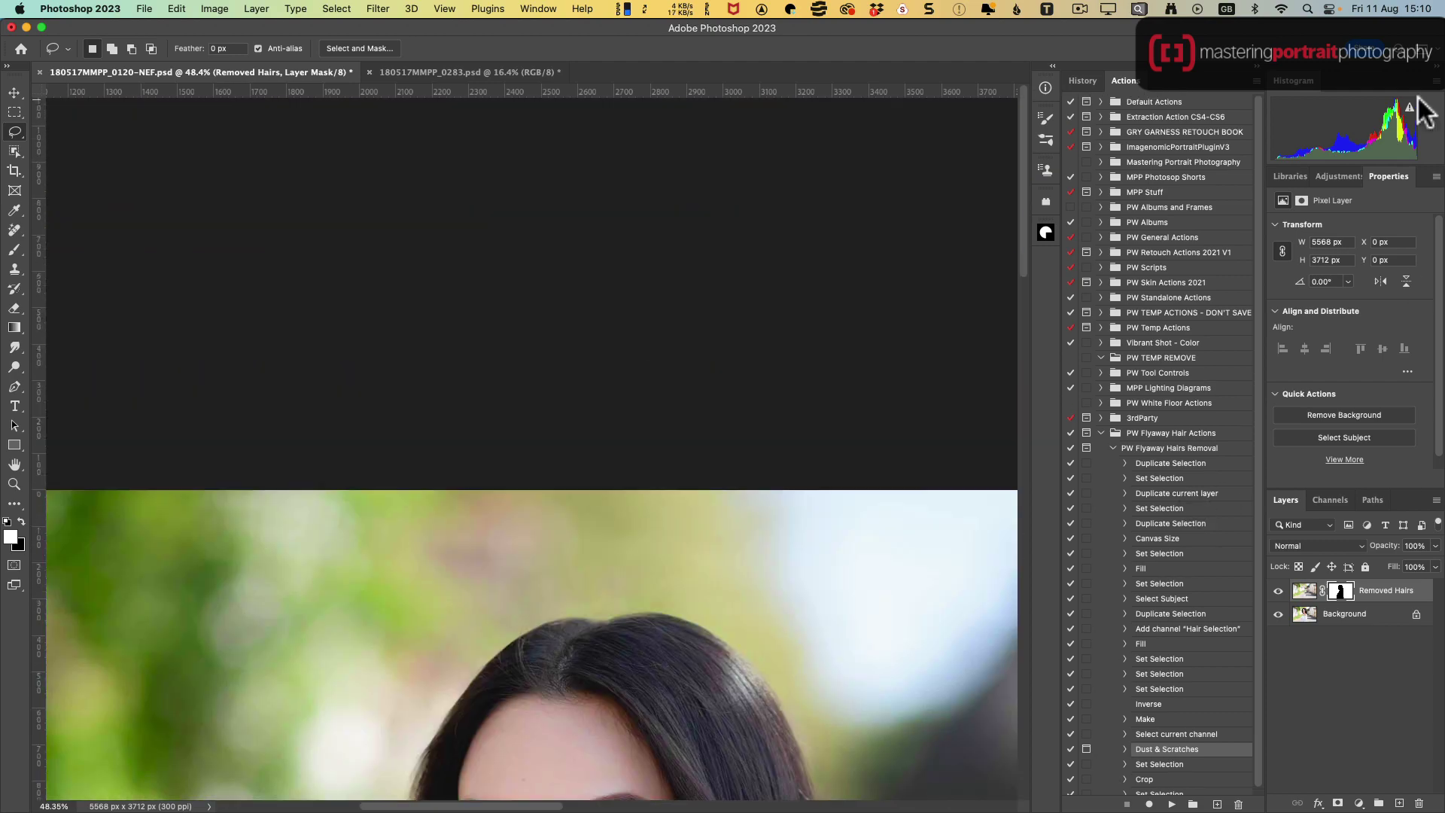
click(1083, 78)
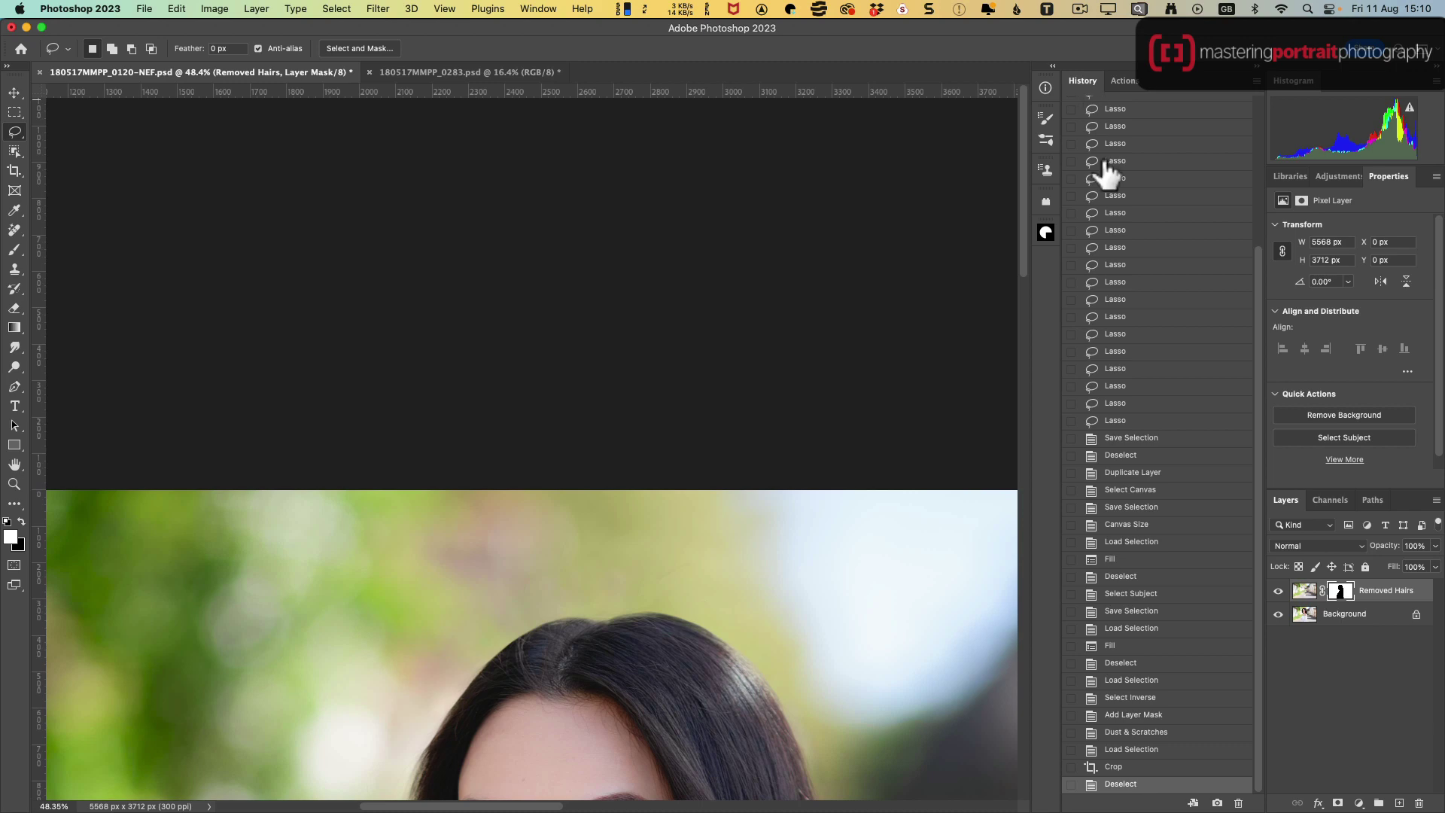
click(1121, 422)
key(super+0)
key(super+minus)
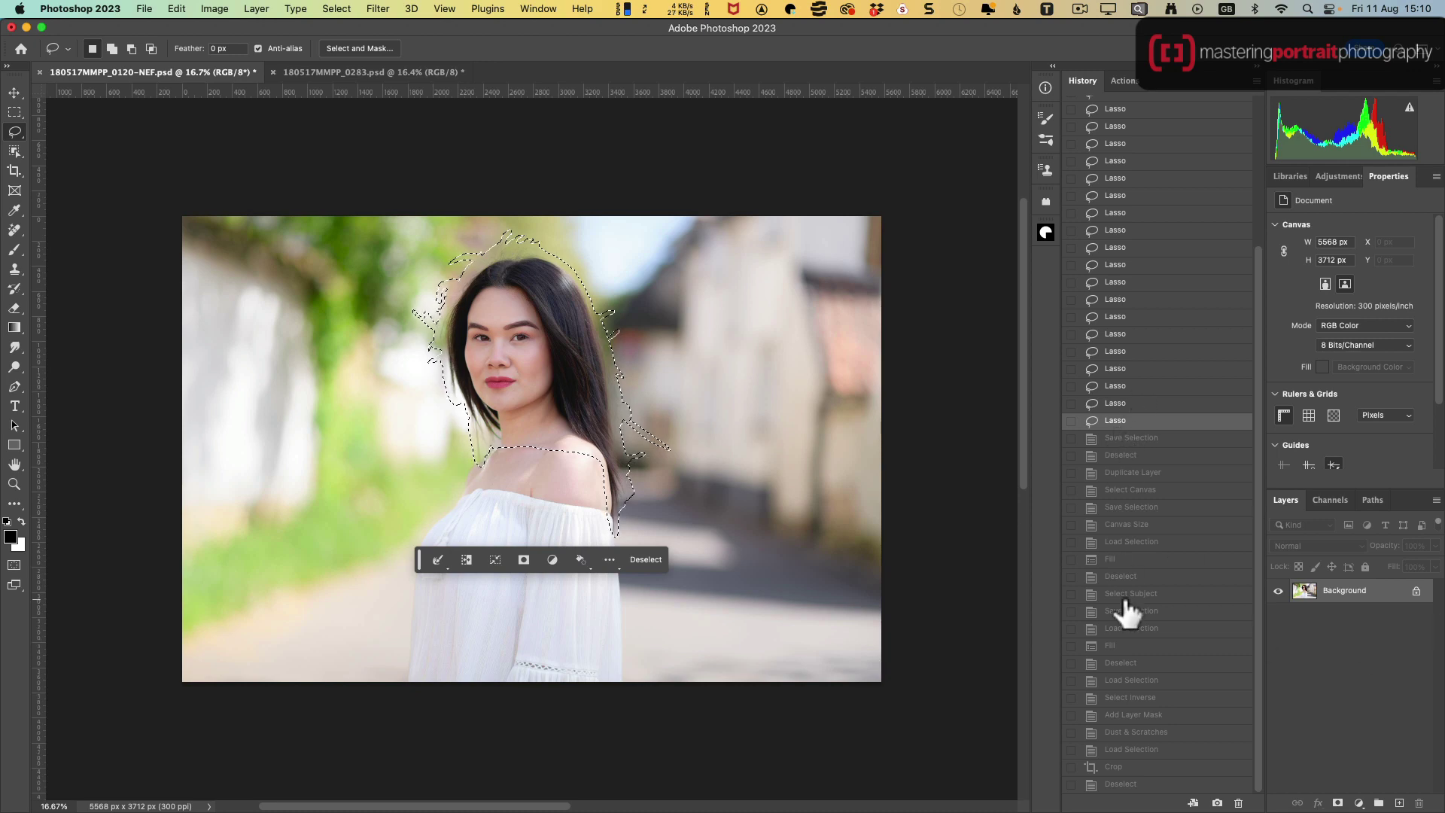
- Play the PW Flyaway Hairs Removal action, setting the Dust & Scratches radius to 102 pixels when its dialog opens
click(1123, 80)
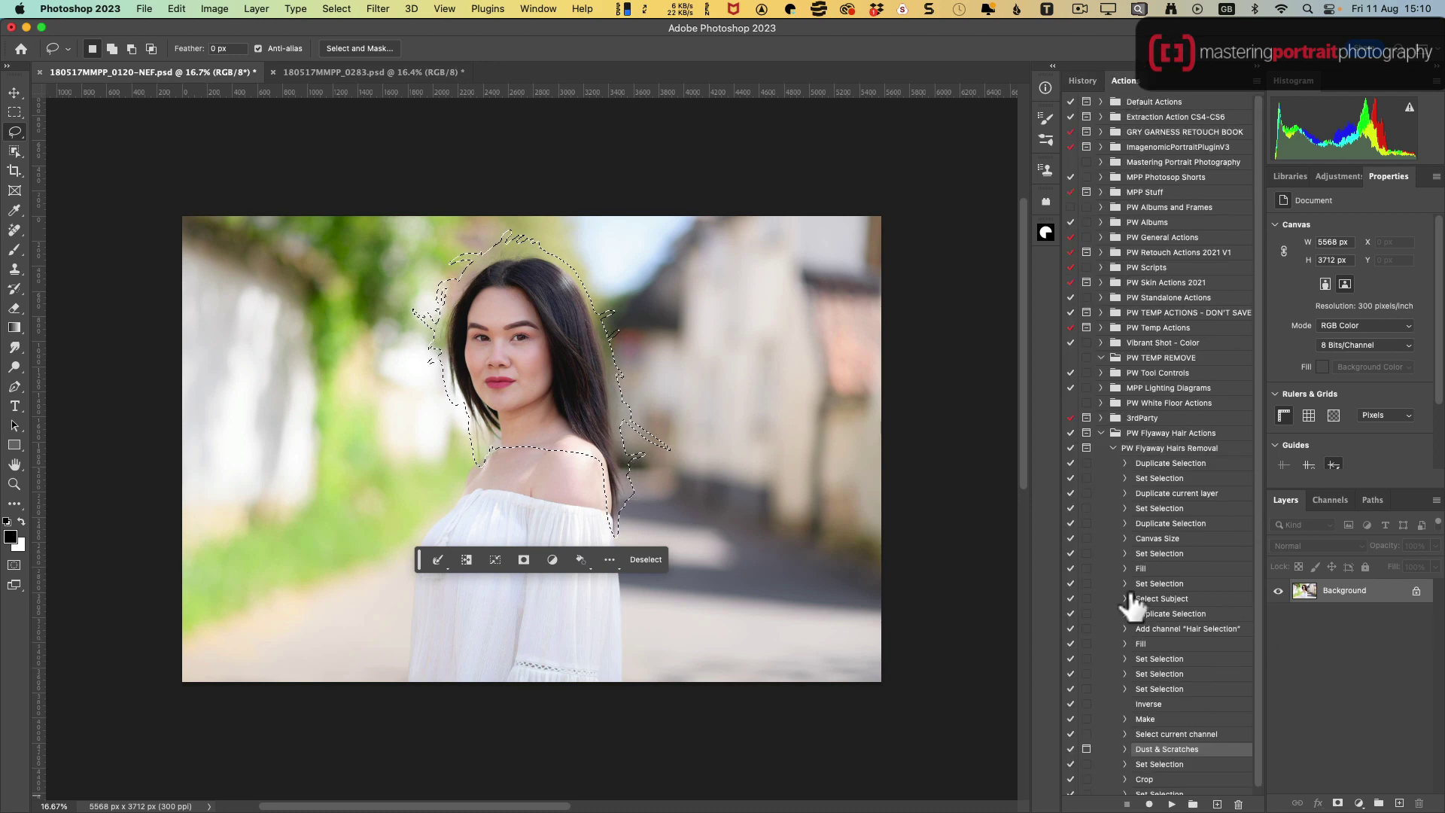
click(1166, 449)
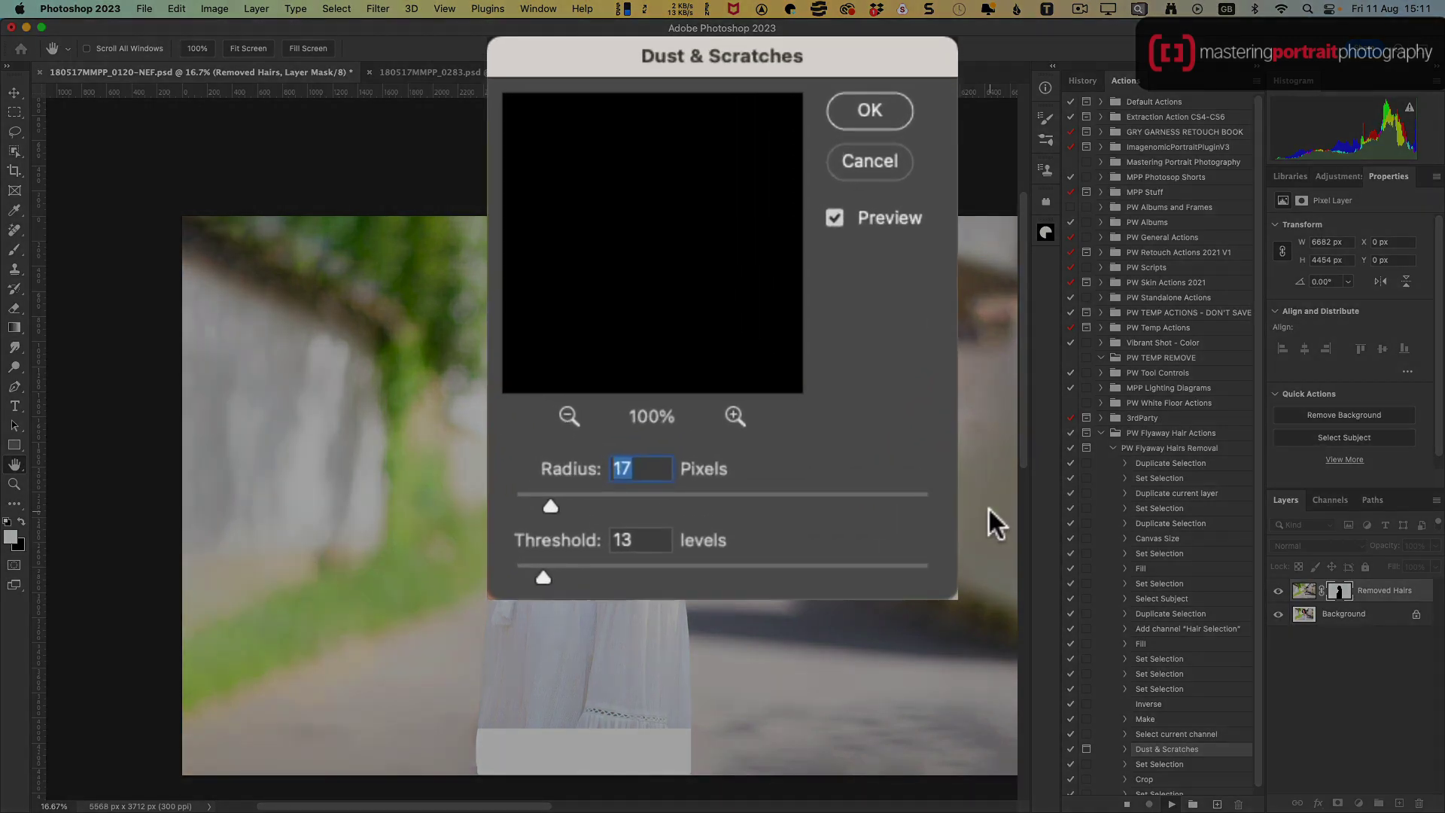
drag(616, 68, 759, 194)
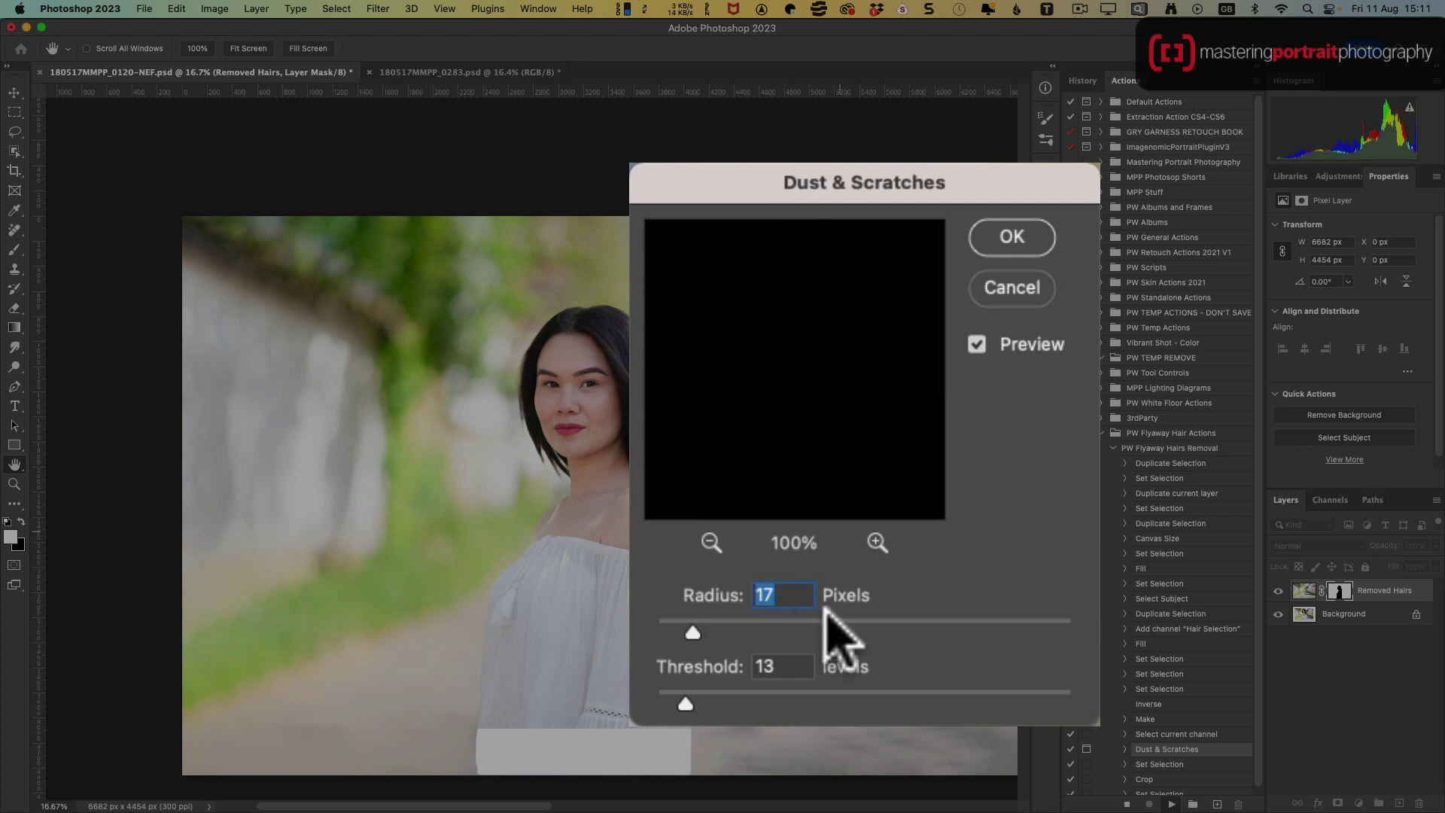
click(853, 621)
mouse_move(853, 620)
mouse_down()
mouse_move(911, 620)
mouse_move(880, 624)
mouse_up()
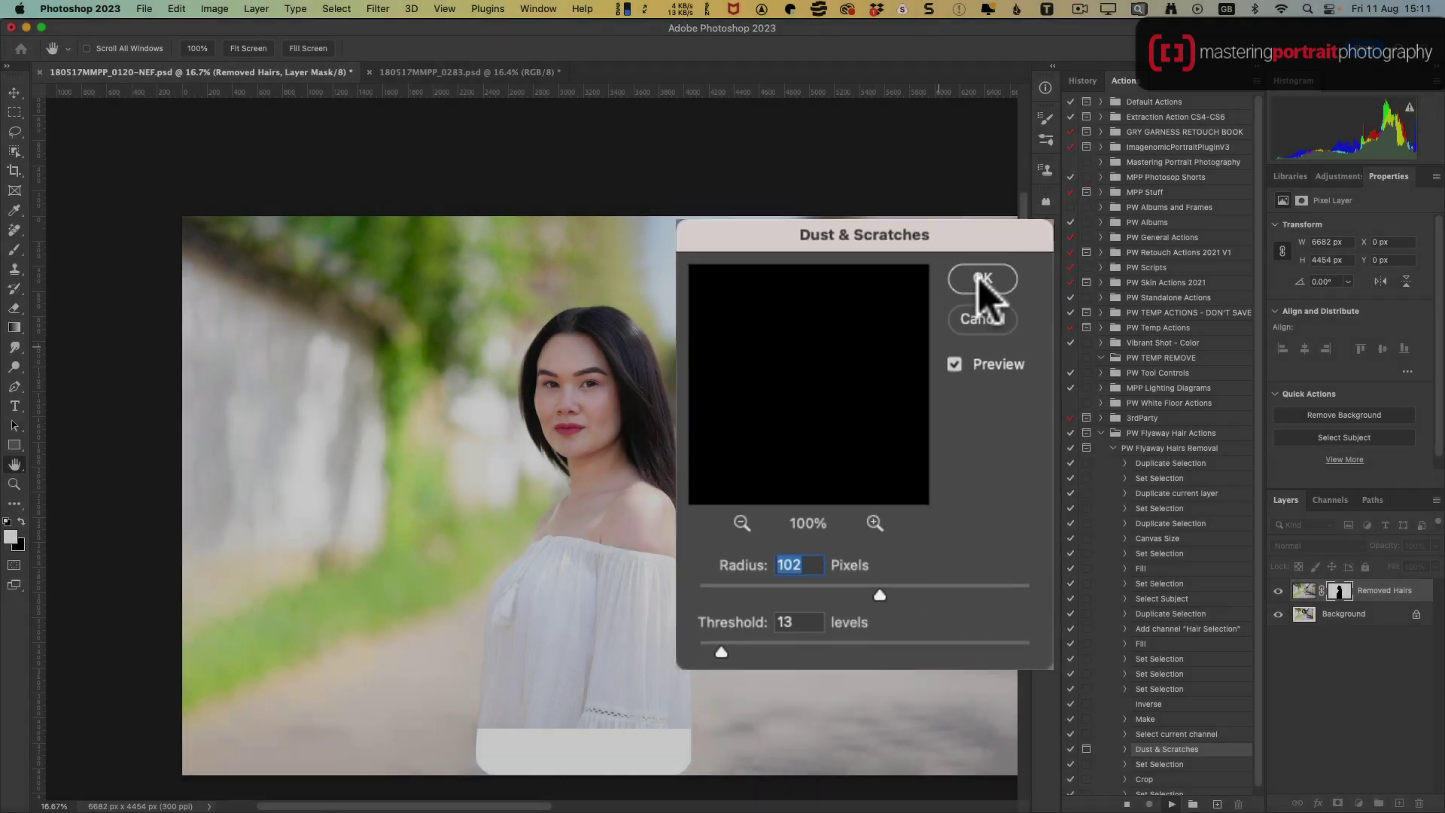
click(1012, 236)
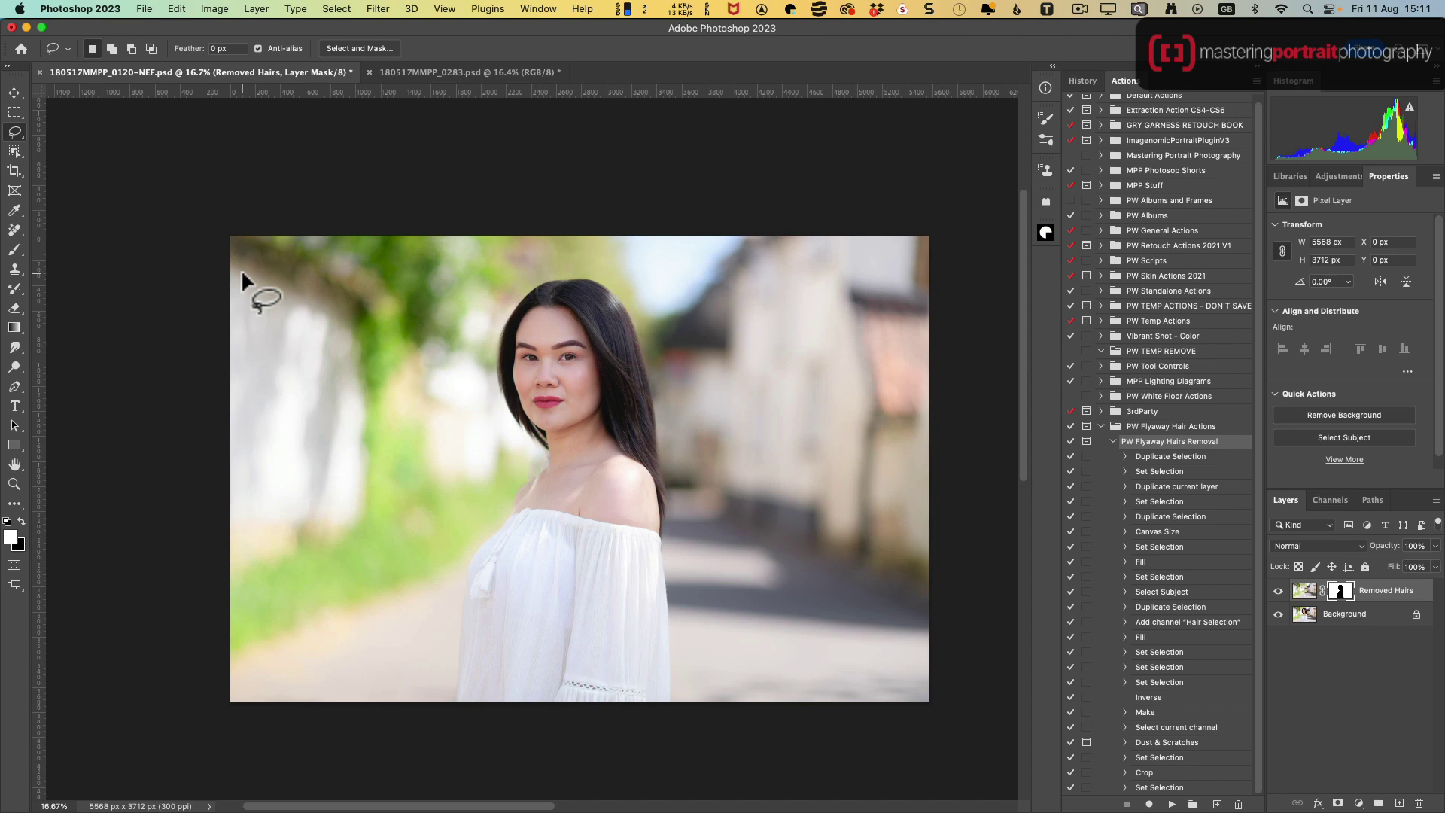
- Toggle the Removed Hairs layer's visibility to compare the portrait before and after the hair removal
key(super+equal)
key(super+equal)
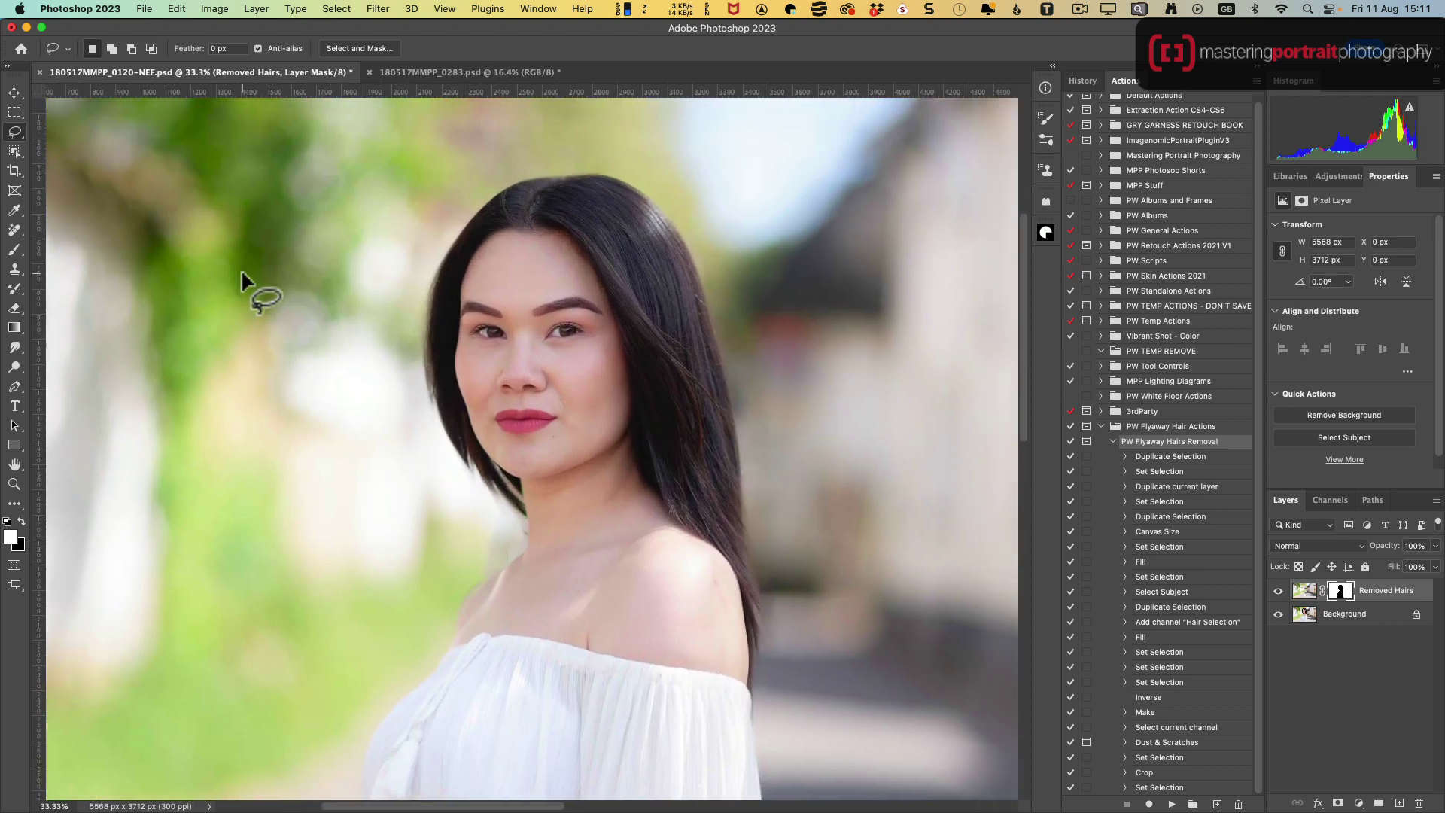
click(1278, 592)
click(1278, 592)
click(1278, 593)
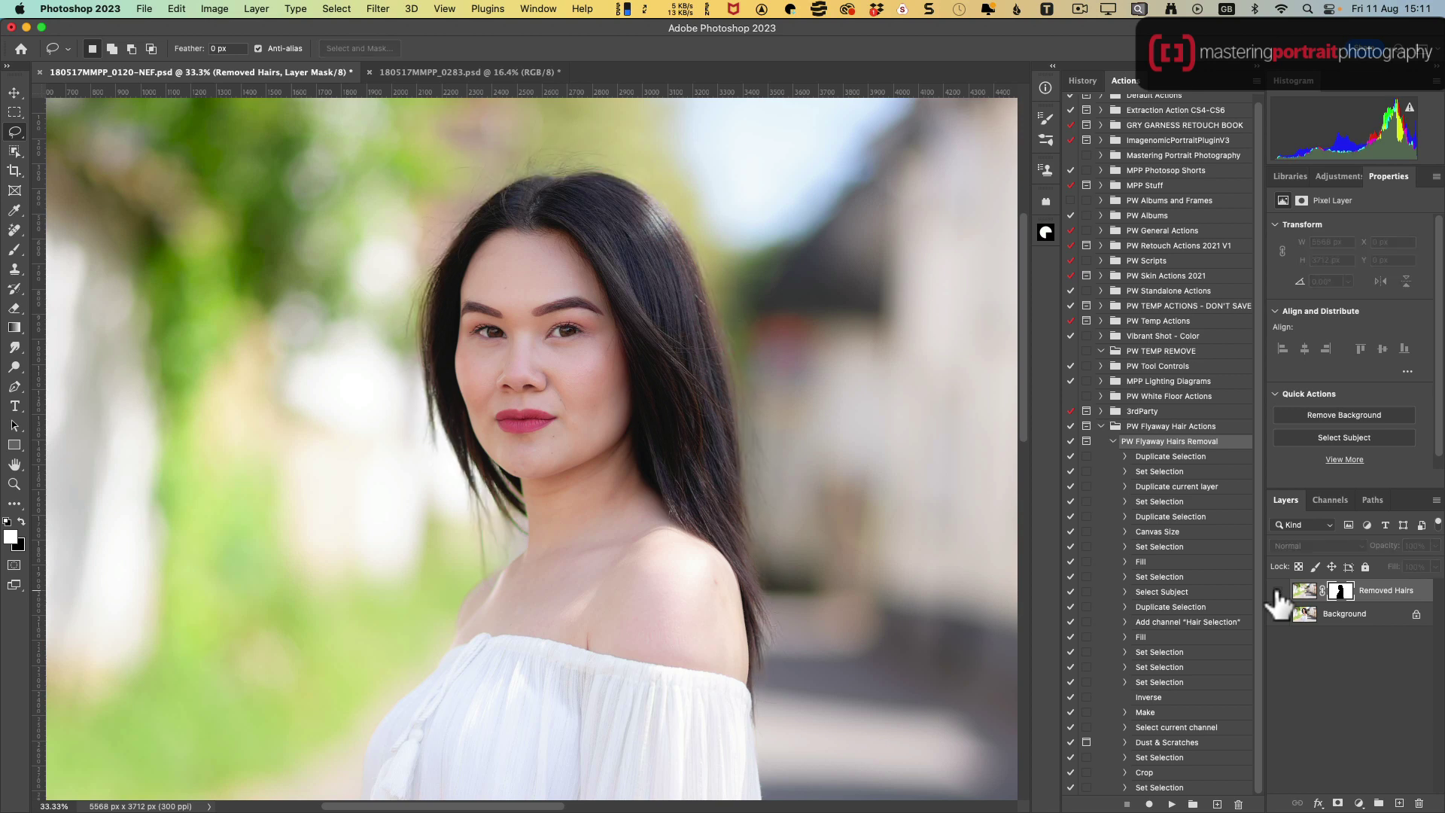
click(1278, 592)
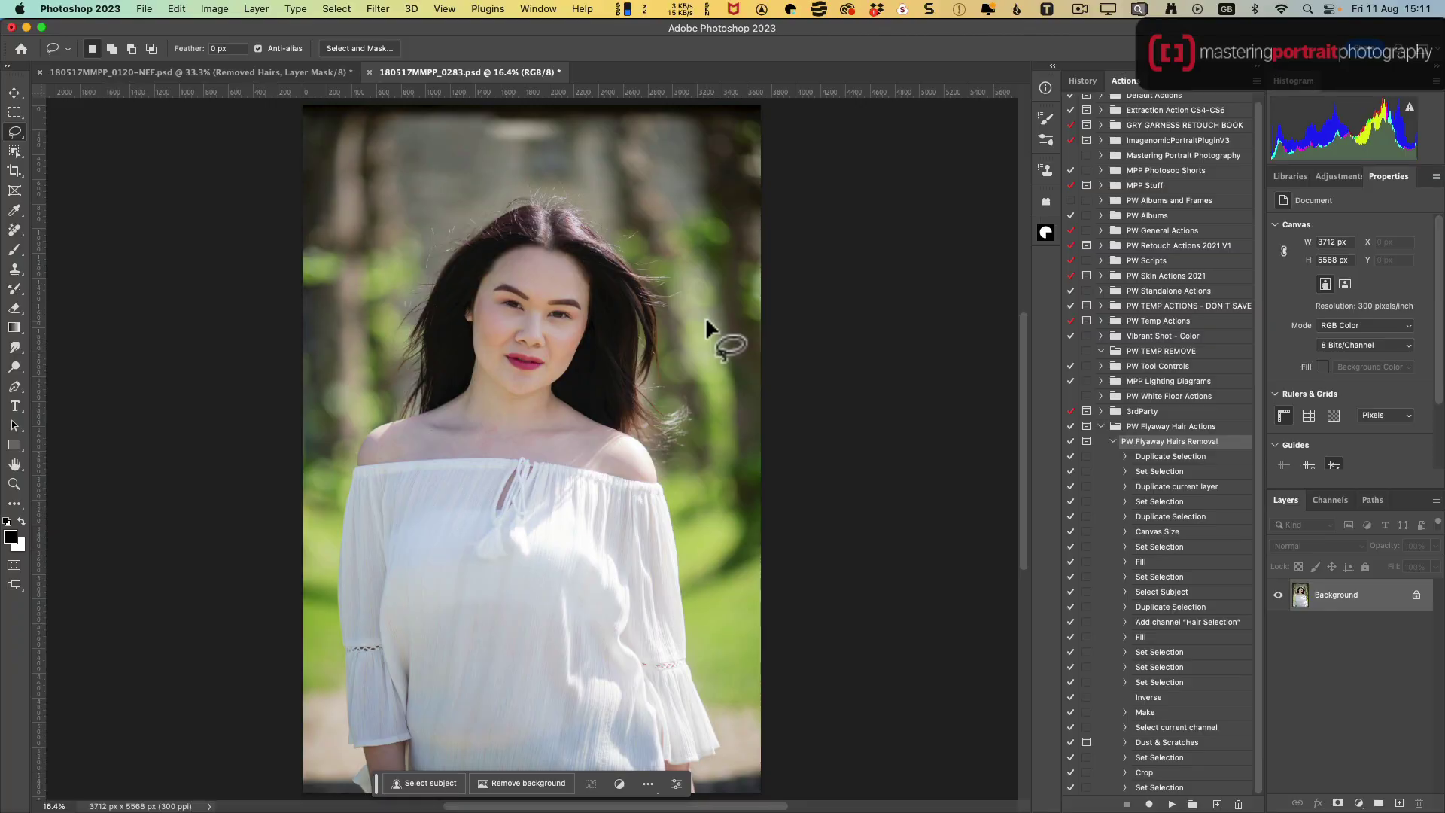
- Draw a freehand Lasso selection around the woman's hair and flyaways, running along her neck and shoulders
key(z)
drag(472, 304, 495, 340)
key(space)
drag(529, 432, 584, 485)
key(l)
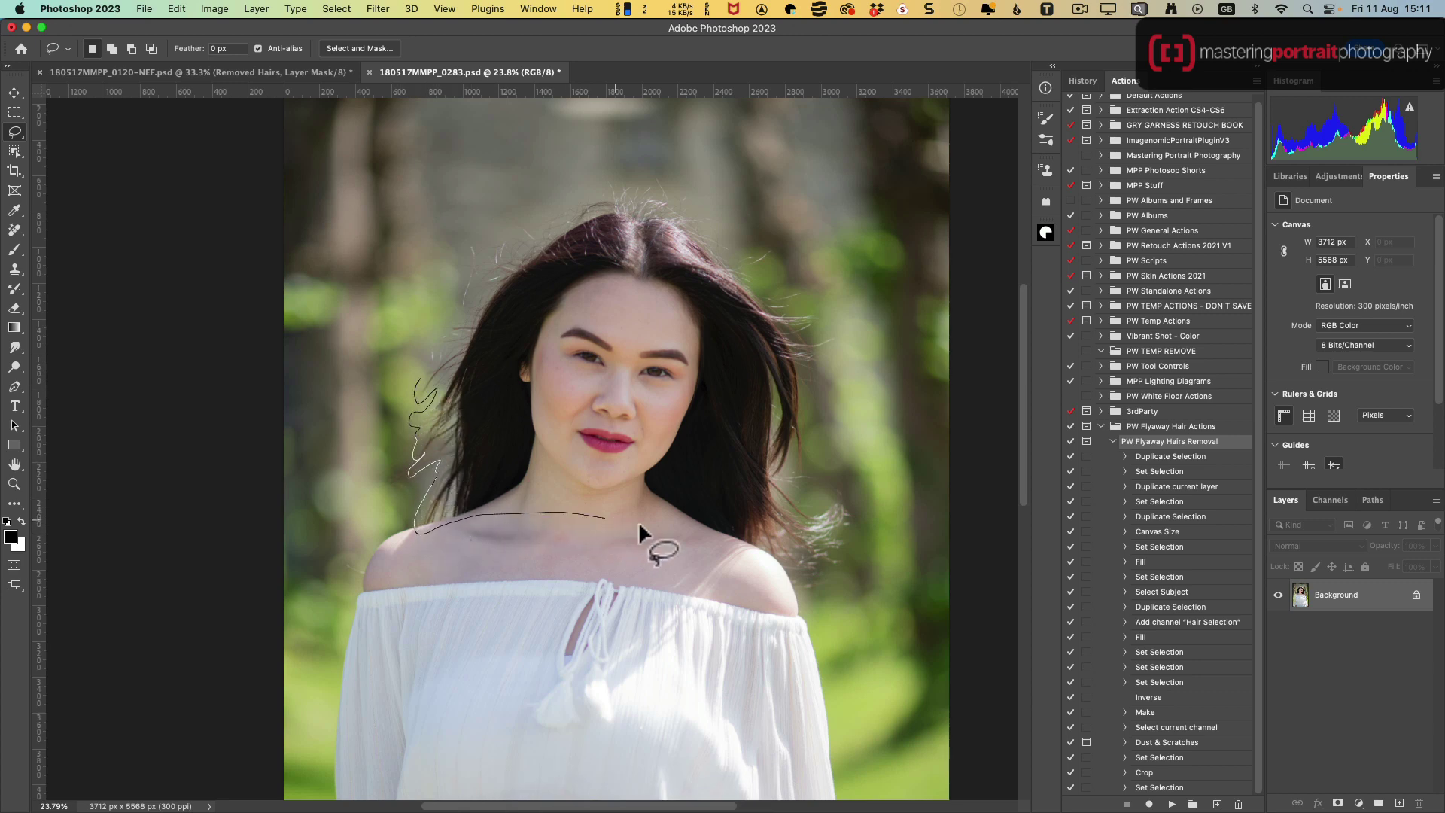
mouse_move(838, 585)
mouse_down()
mouse_move(856, 523)
mouse_move(842, 480)
mouse_move(786, 485)
mouse_move(829, 473)
mouse_up()
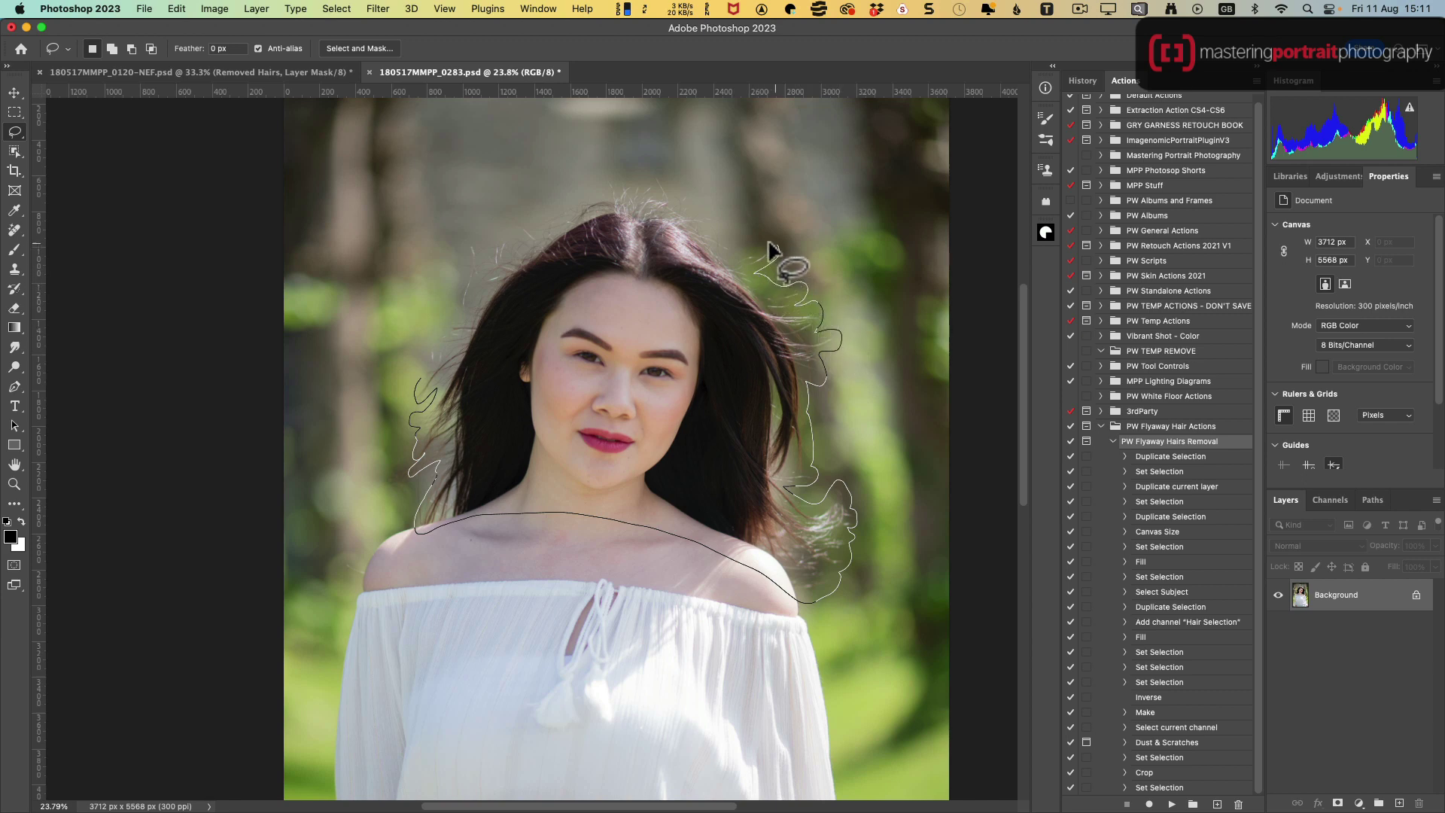
drag(769, 247, 727, 243)
drag(607, 183, 543, 219)
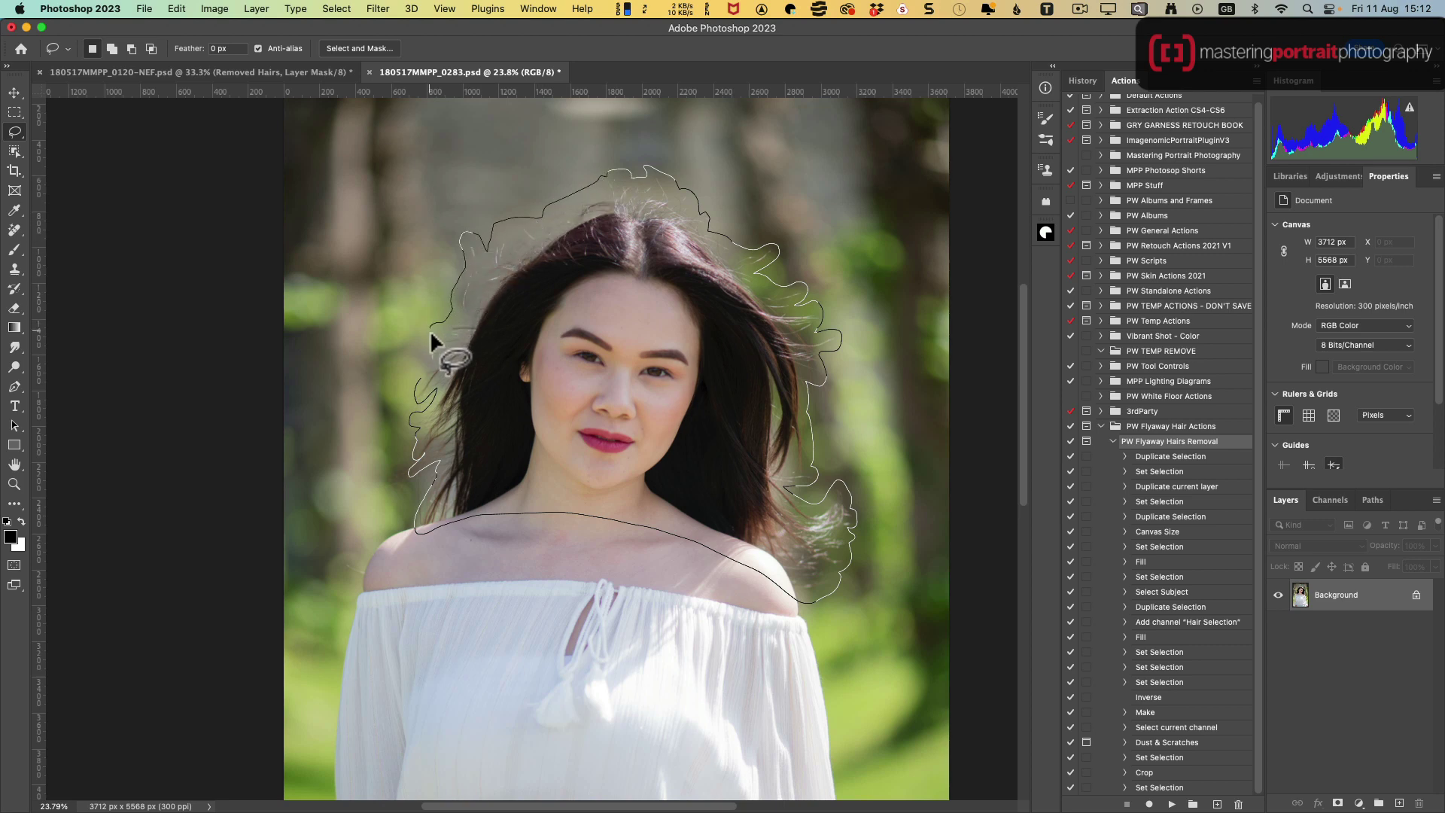
drag(418, 359, 417, 368)
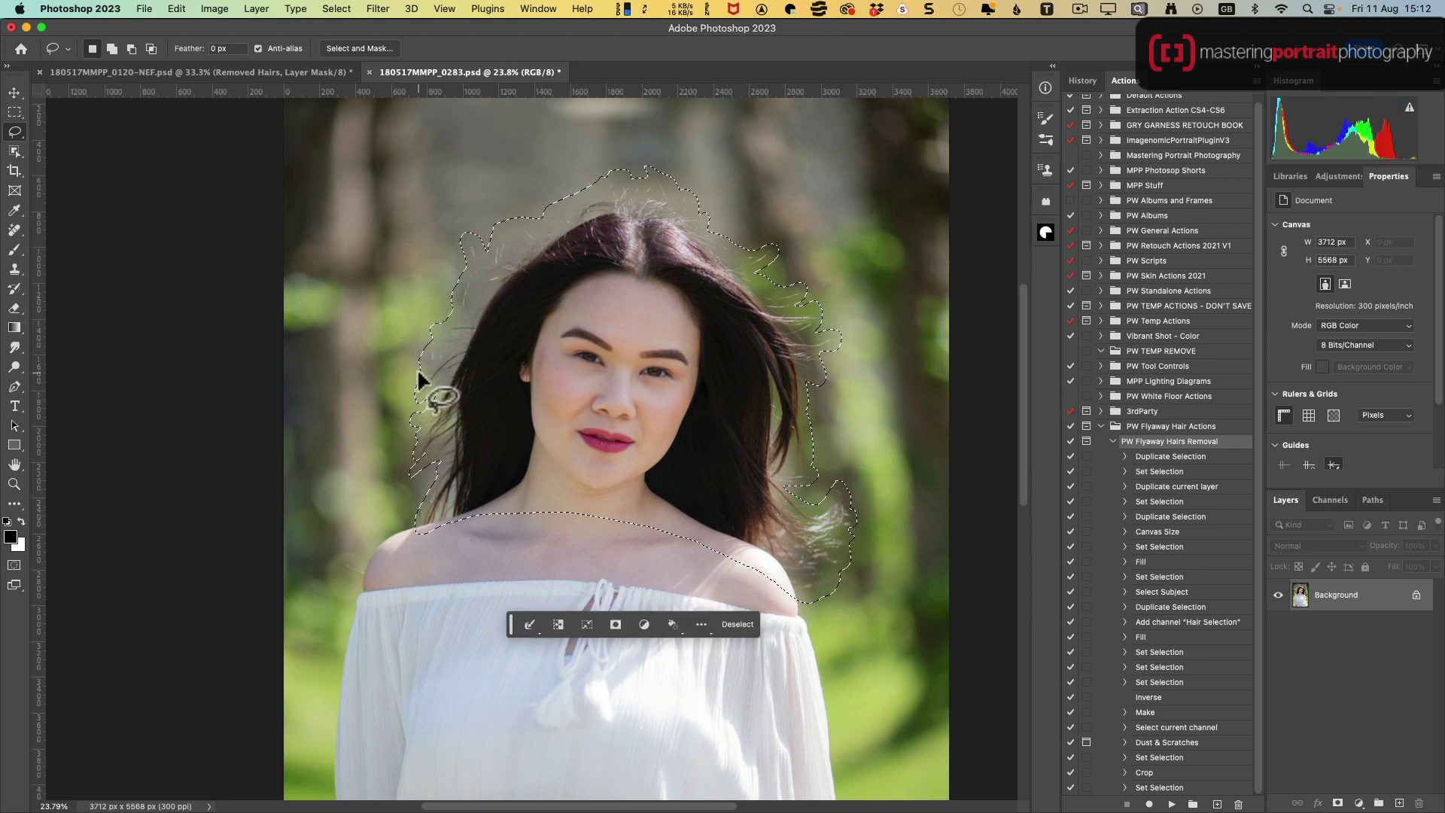
- Add the missed stray hairs beside the image-left shoulder and the lower image-left hair edge to the Lasso selection
key(z)
drag(413, 523, 484, 554)
key(l)
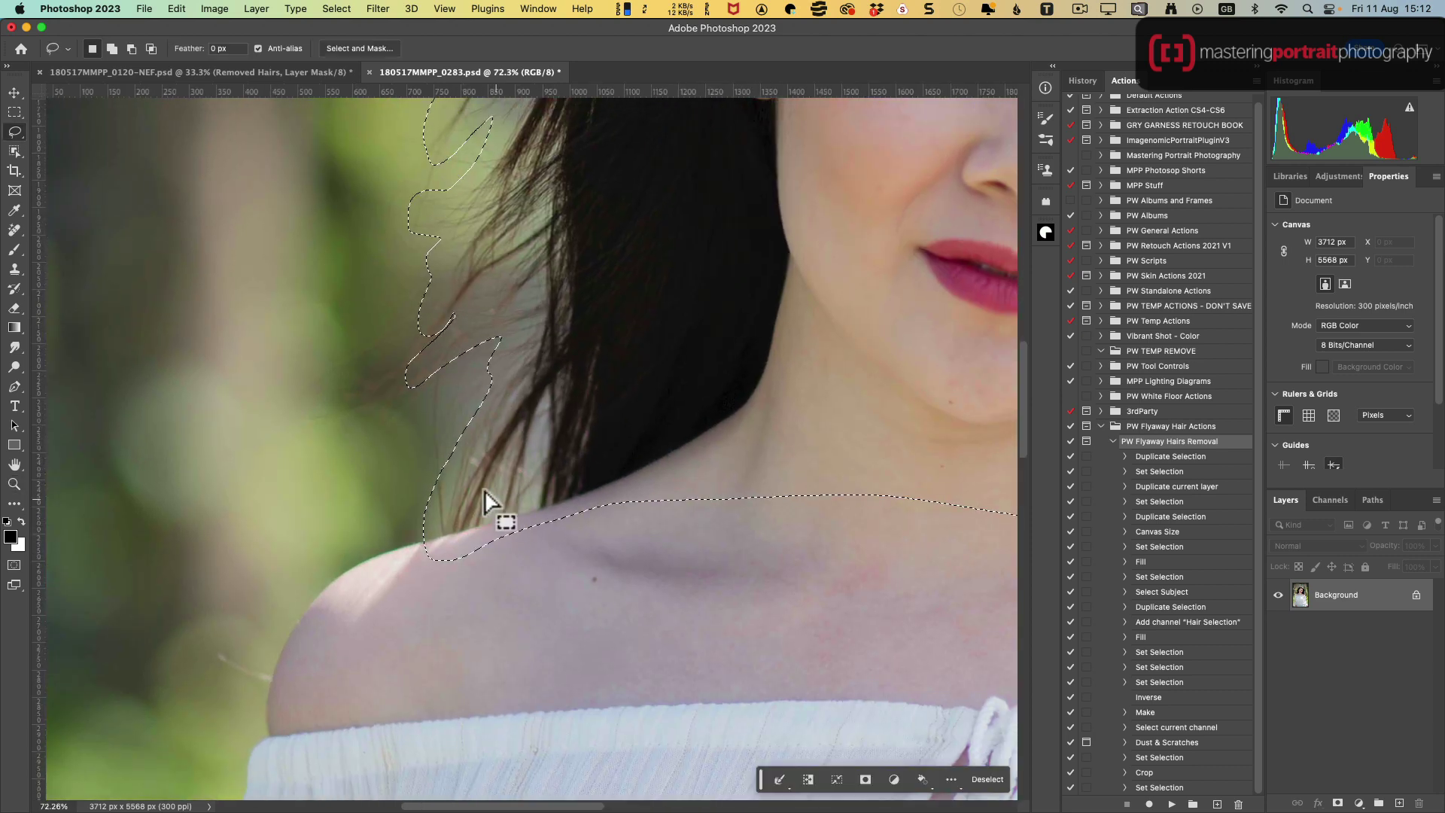
key(shift)
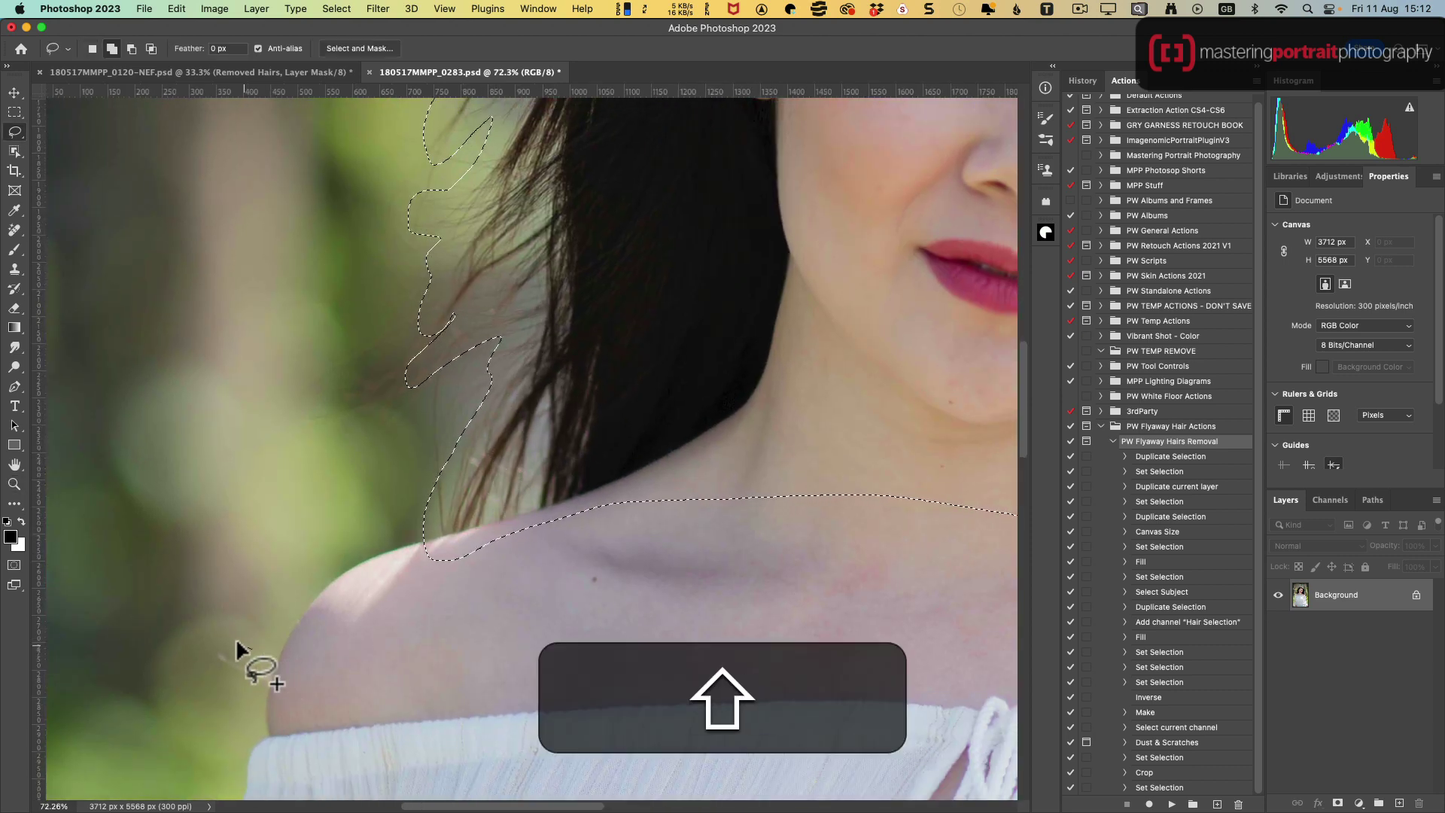
drag(262, 687, 252, 649)
drag(424, 360, 436, 480)
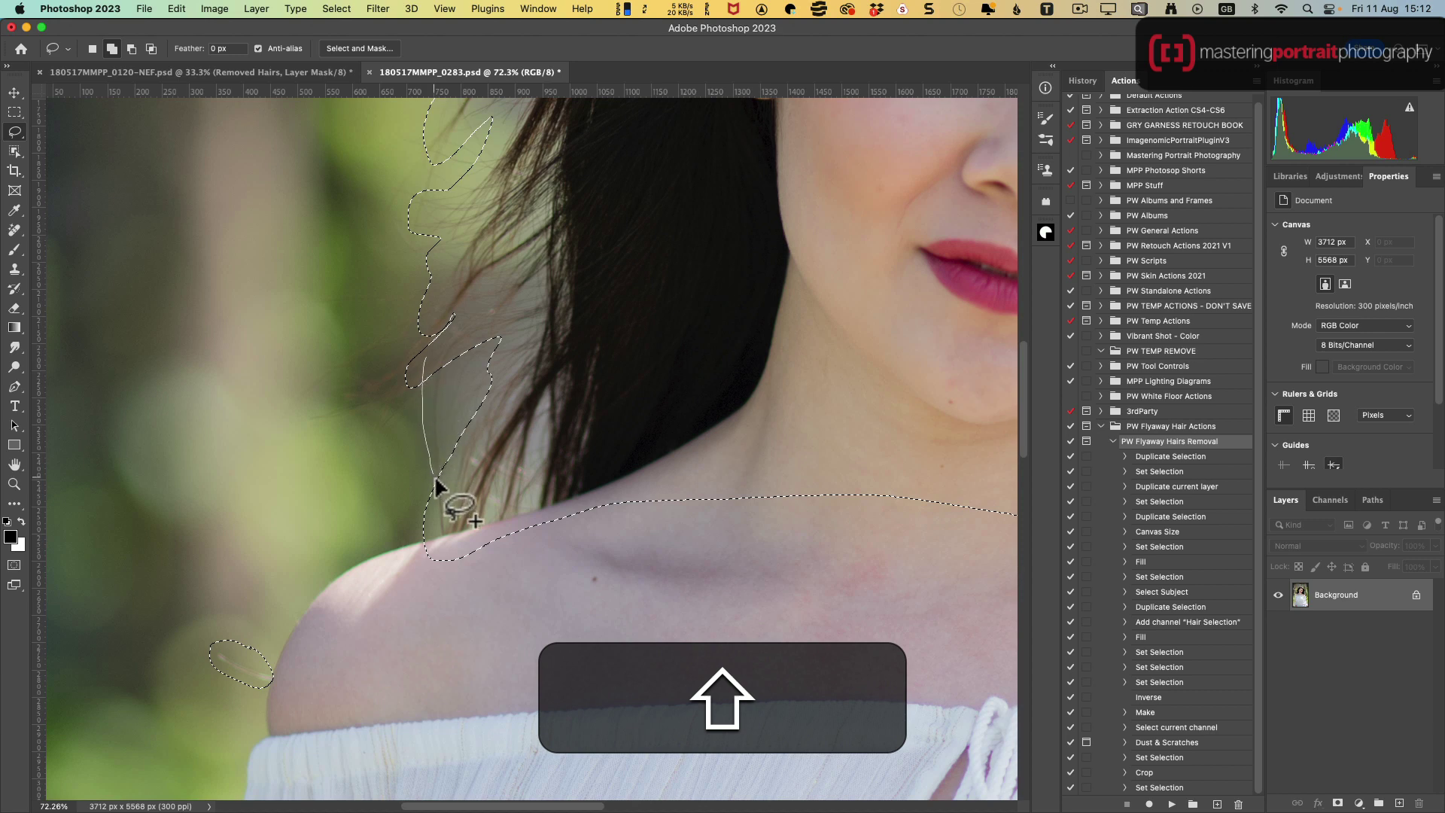
mouse_move(423, 380)
mouse_down()
mouse_move(407, 366)
mouse_move(306, 372)
mouse_up()
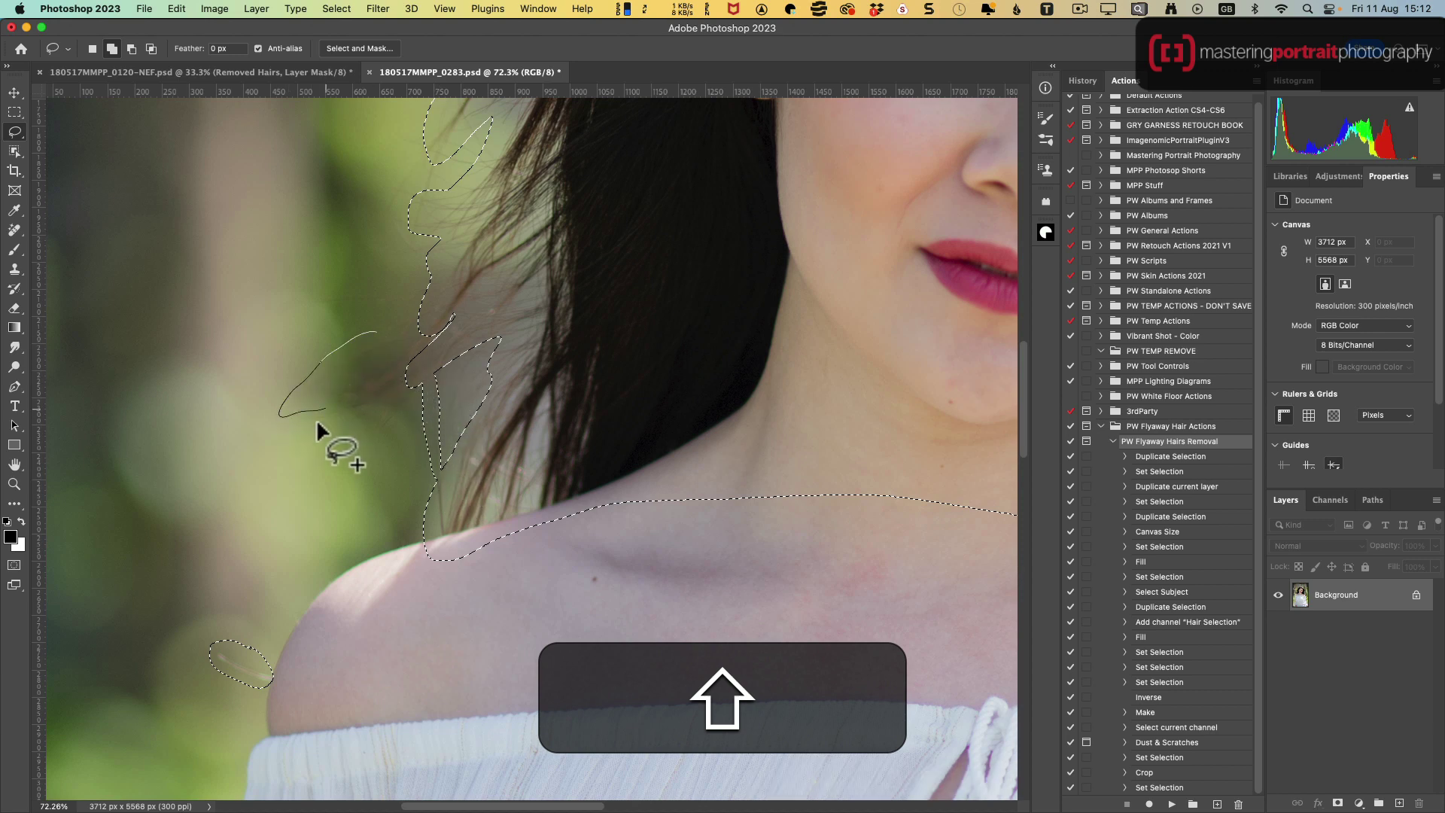
mouse_move(317, 429)
mouse_down()
mouse_move(354, 440)
mouse_move(388, 421)
mouse_up()
mouse_move(473, 316)
mouse_down()
mouse_move(413, 300)
mouse_move(500, 606)
mouse_up()
- Check the selection edge around the head and add the missed gaps beside the image-right hair to it
key(space)
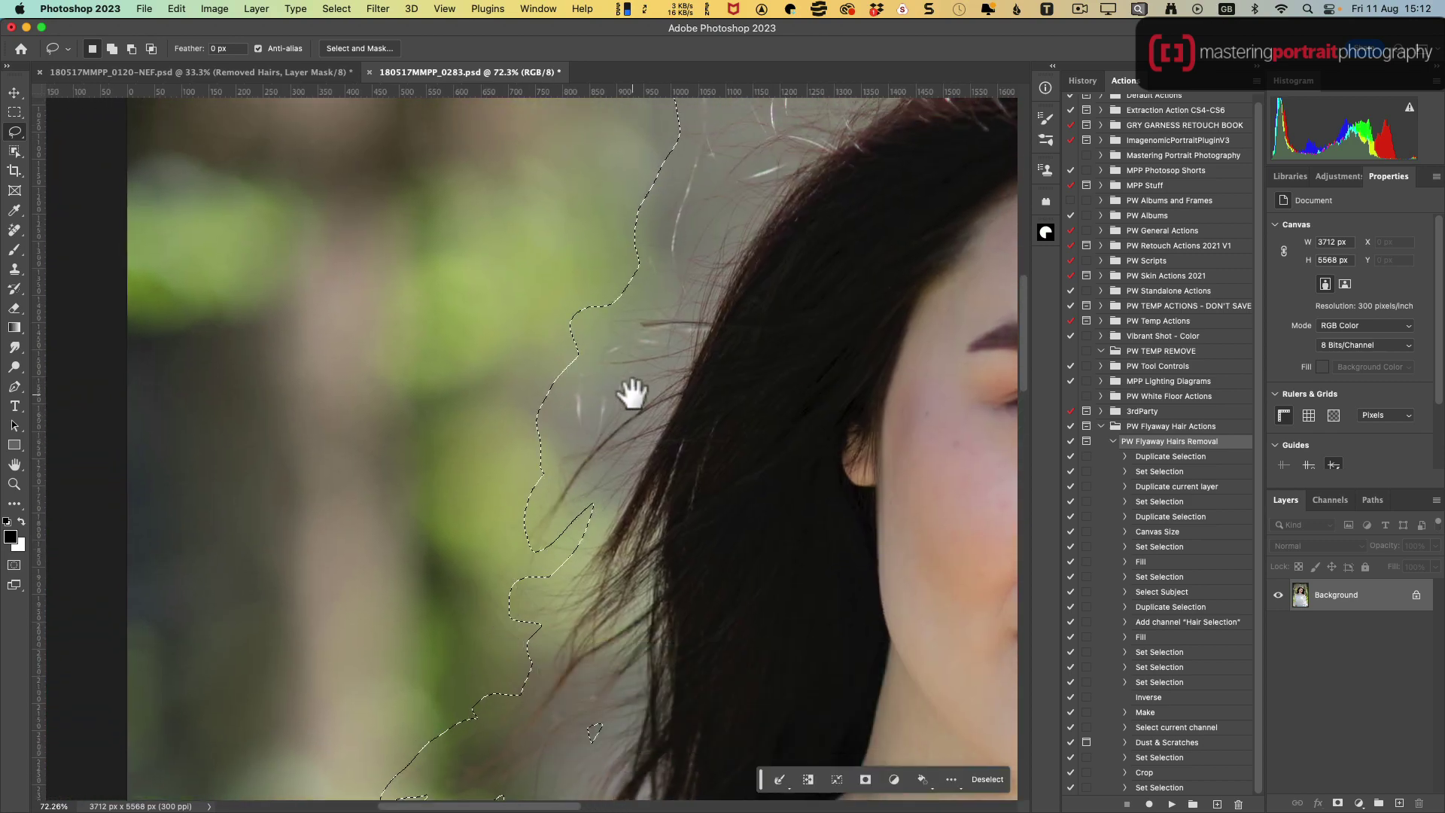
mouse_move(496, 553)
mouse_down()
mouse_move(525, 653)
mouse_move(567, 538)
mouse_up()
key(space)
mouse_move(690, 320)
mouse_down()
mouse_move(622, 508)
mouse_move(558, 589)
mouse_up()
drag(694, 371, 507, 597)
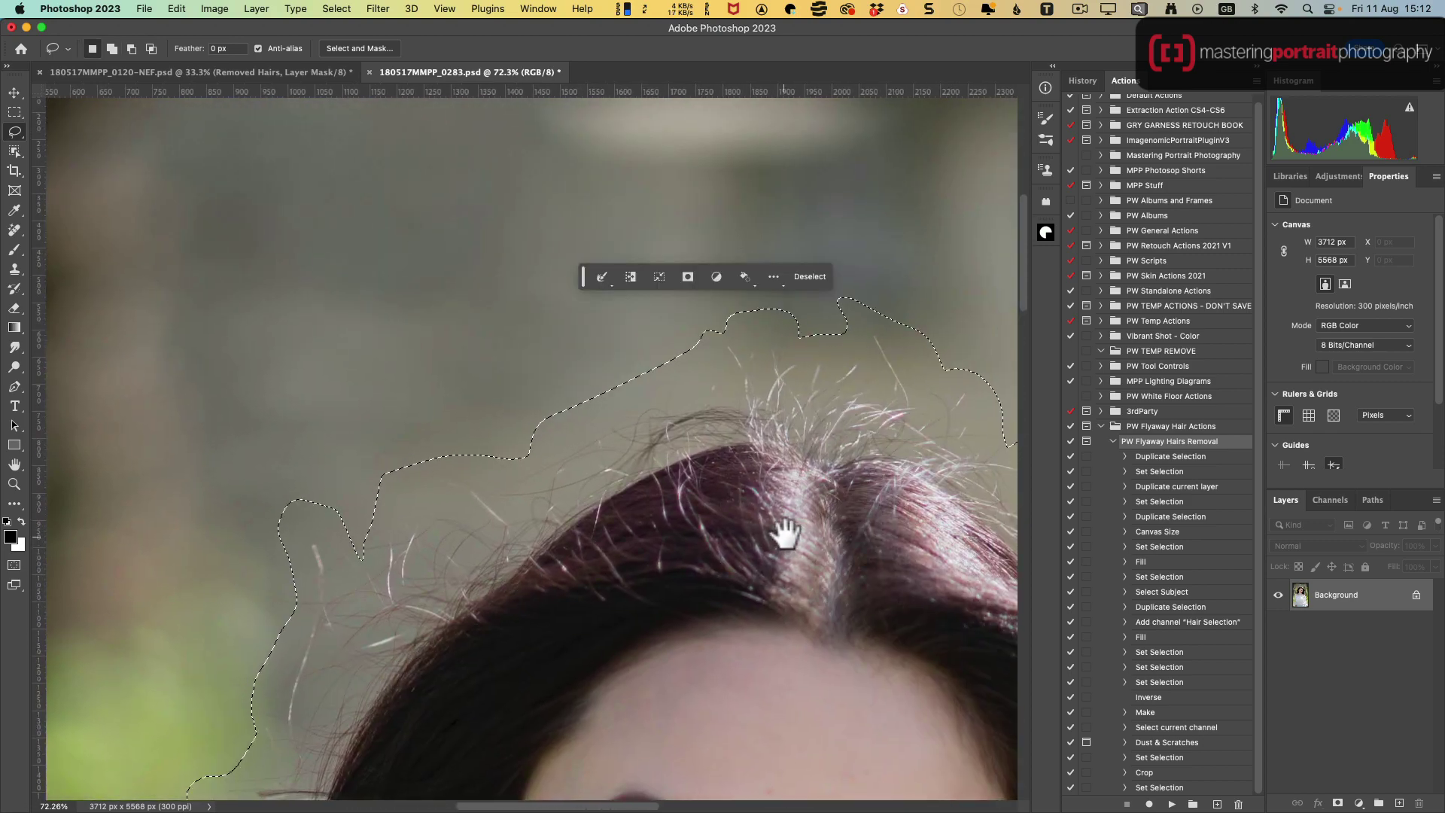
mouse_move(781, 532)
mouse_down()
mouse_move(474, 377)
mouse_move(713, 499)
mouse_move(693, 488)
mouse_up()
drag(806, 584, 661, 373)
drag(748, 600, 723, 387)
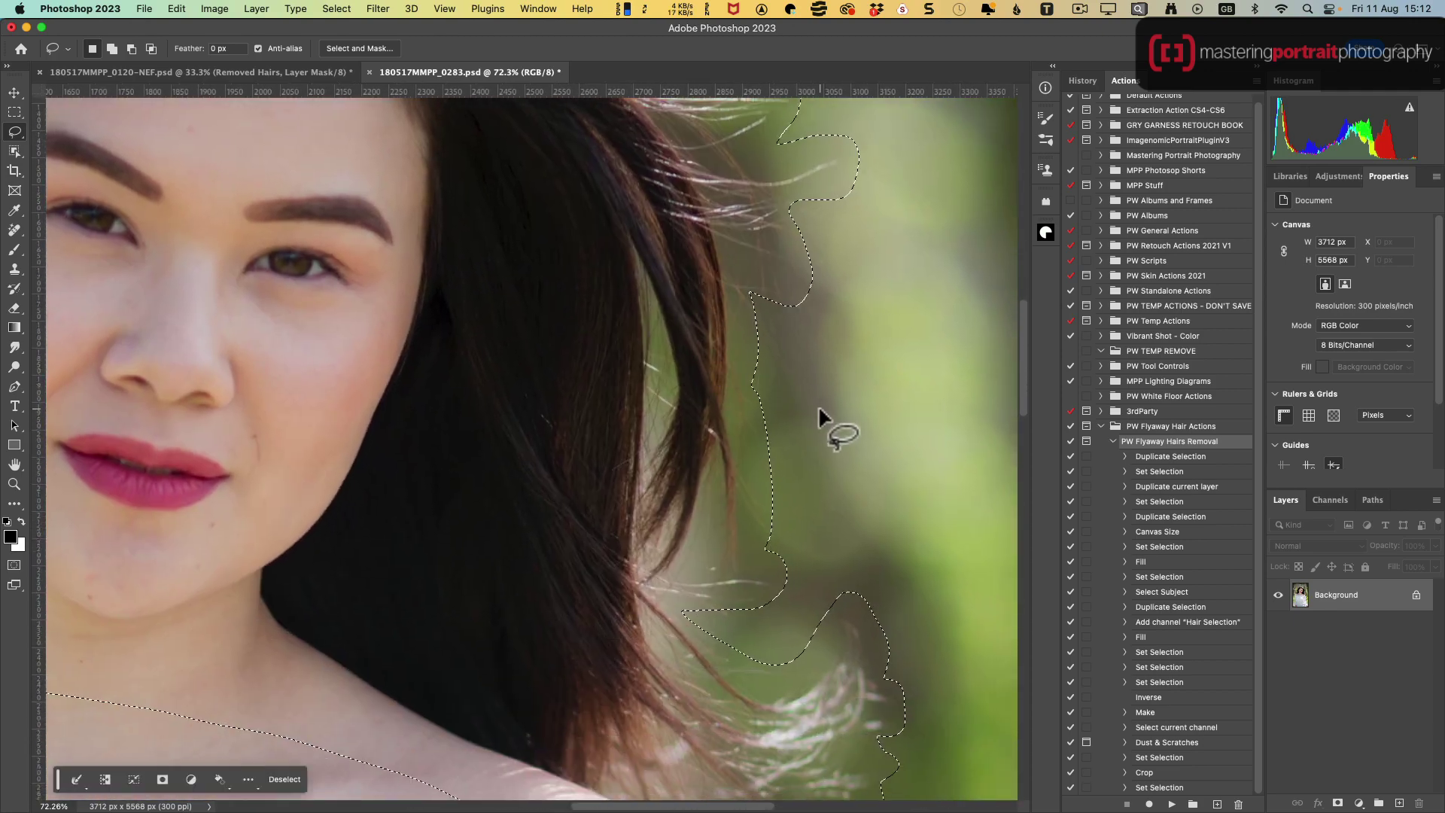
key(shift)
mouse_move(759, 301)
mouse_down()
mouse_move(807, 343)
mouse_move(809, 301)
mouse_up()
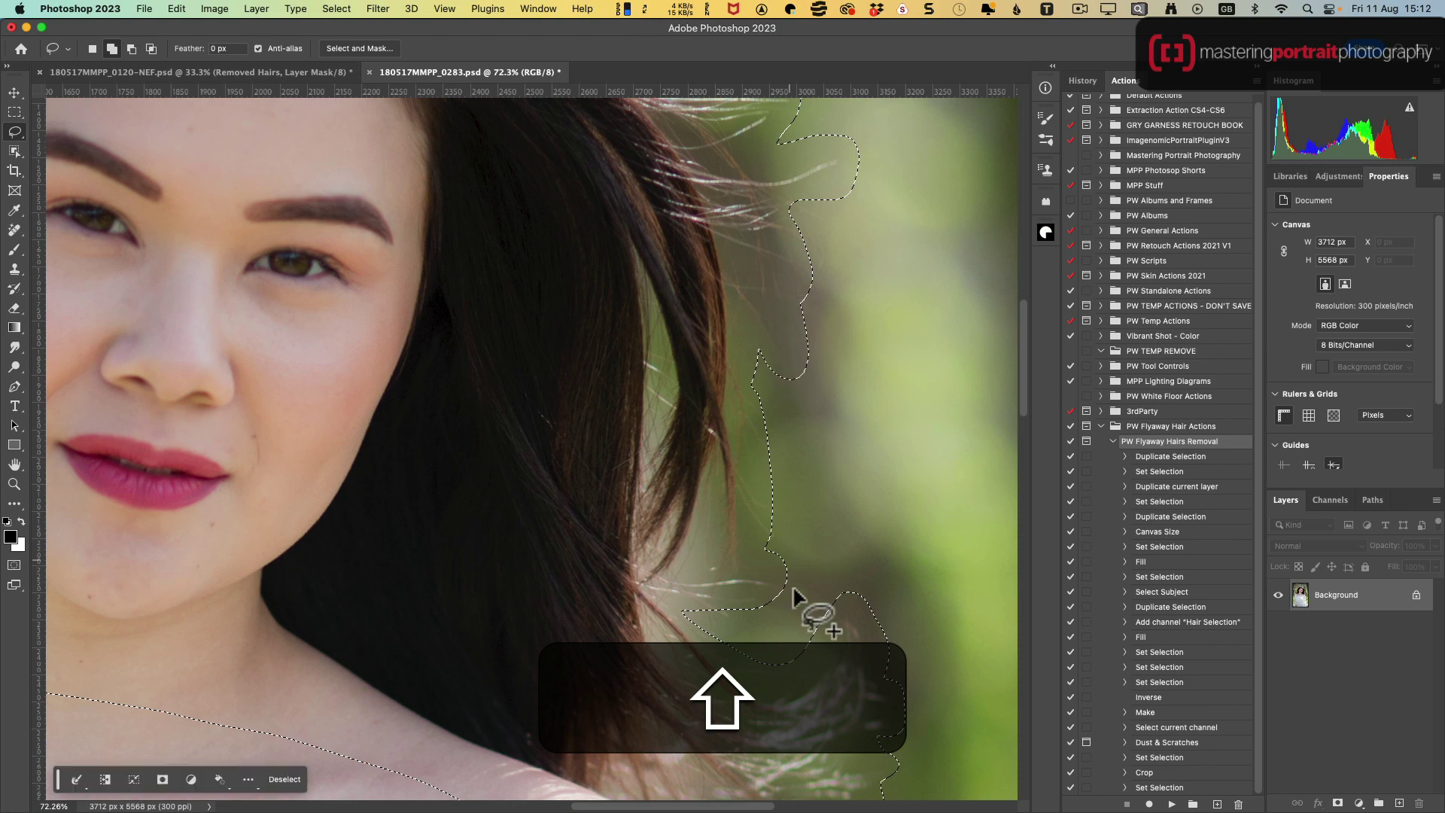
mouse_move(802, 628)
mouse_down()
mouse_move(777, 574)
mouse_move(832, 635)
mouse_up()
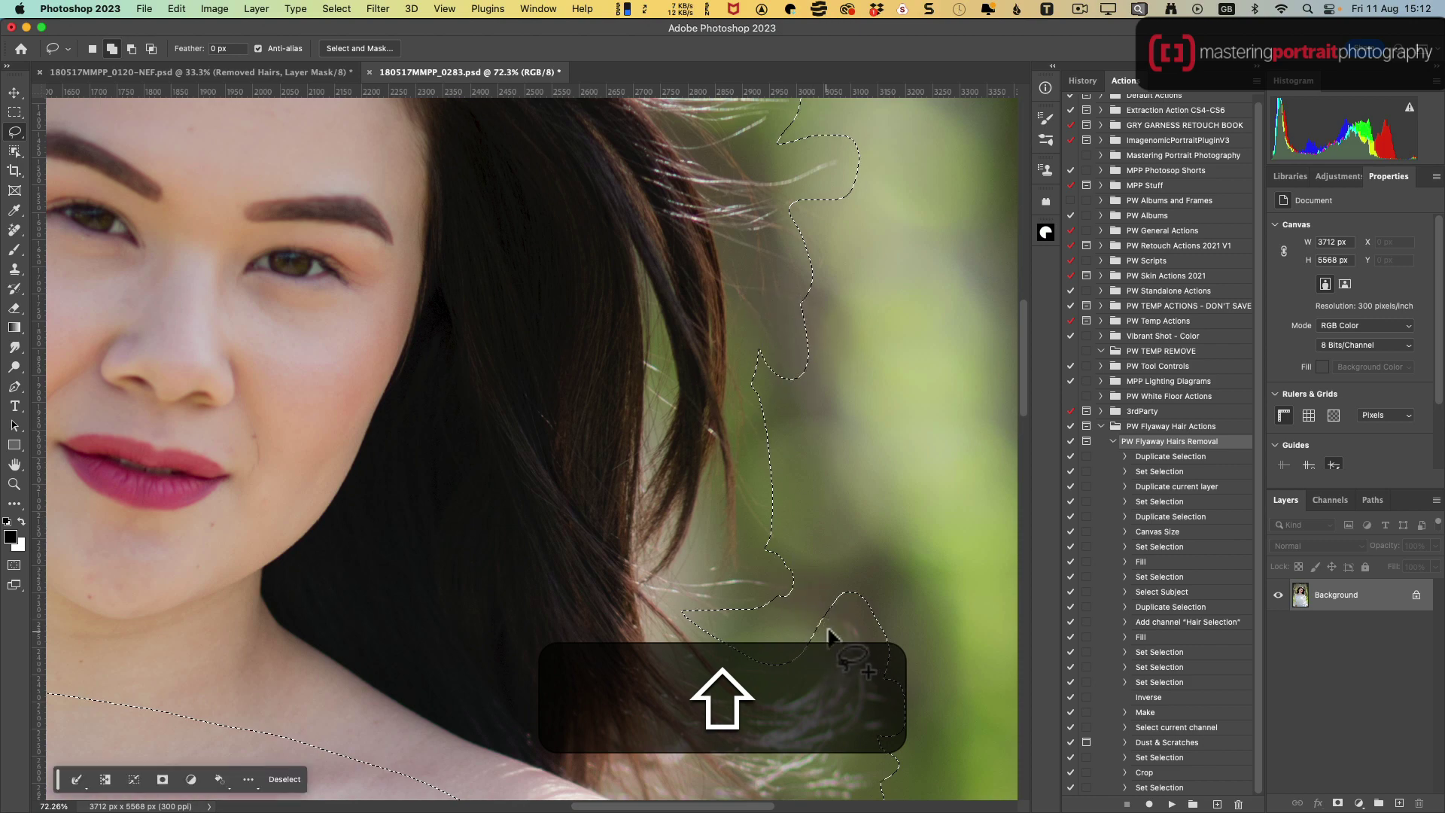
key(space)
drag(818, 692, 829, 362)
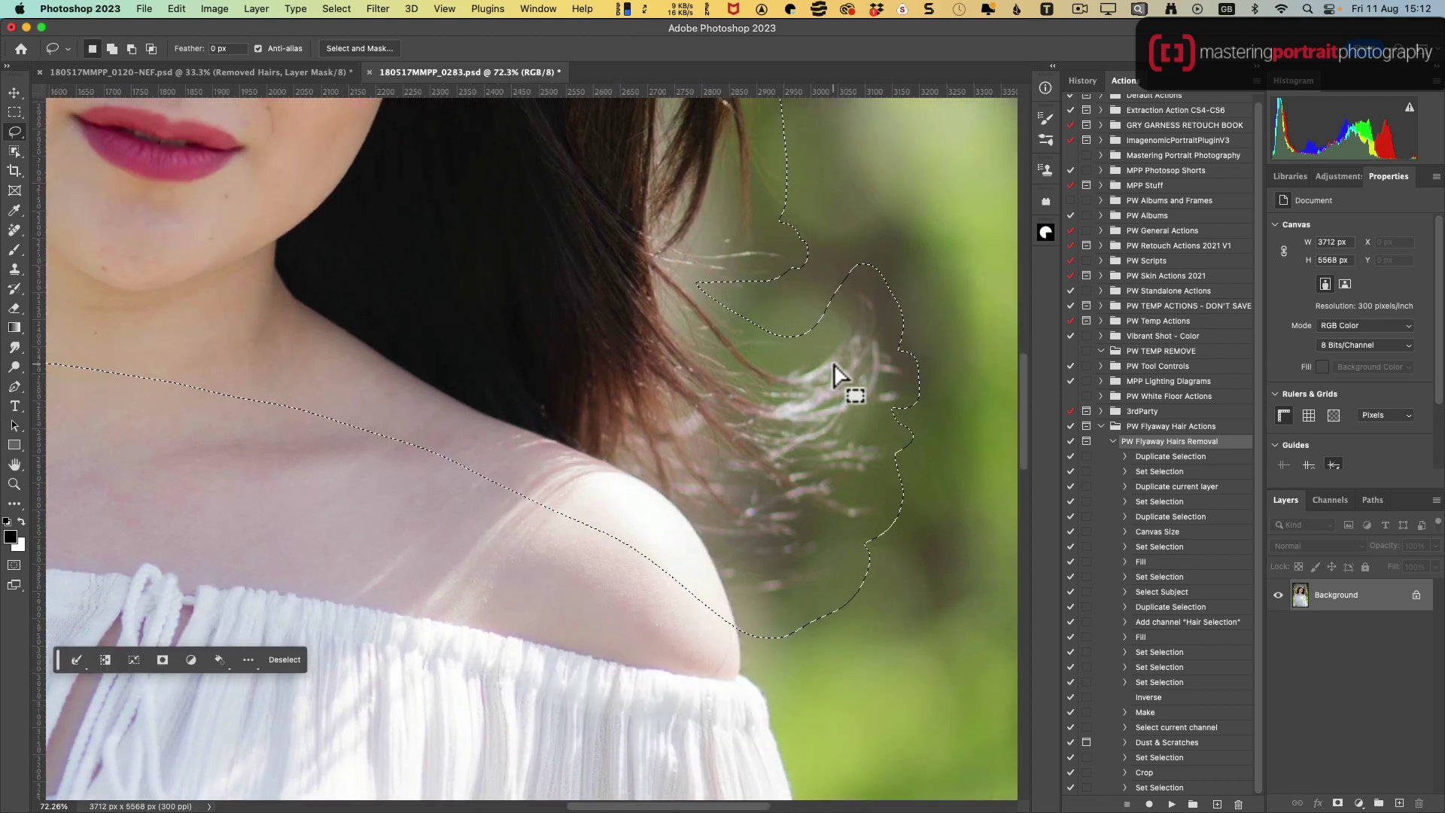
- Play the PW Flyaway Hairs Removal action, accepting Dust & Scratches with a 27-pixel radius and a threshold of 13 levels
key(super+0)
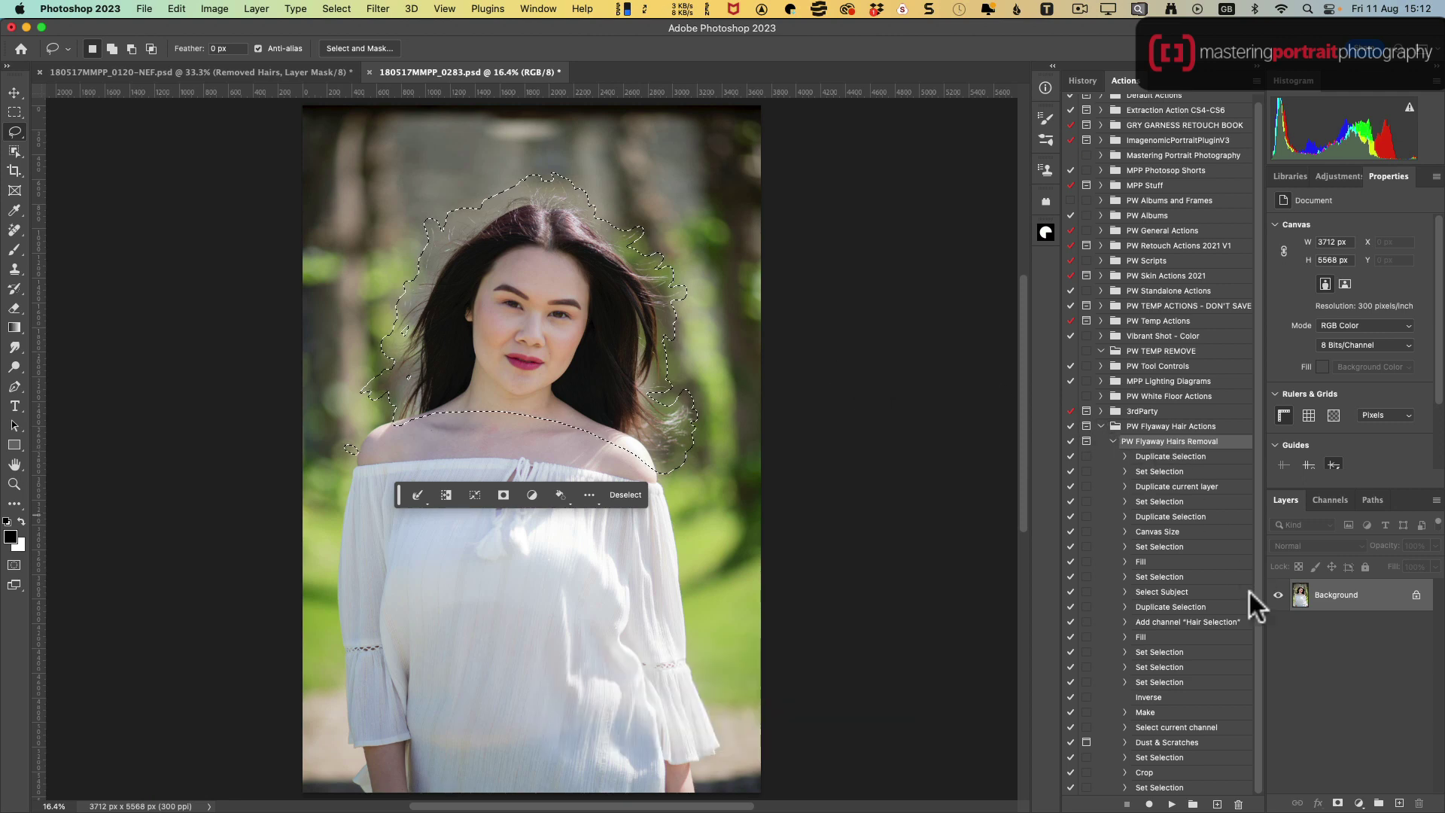
click(1172, 804)
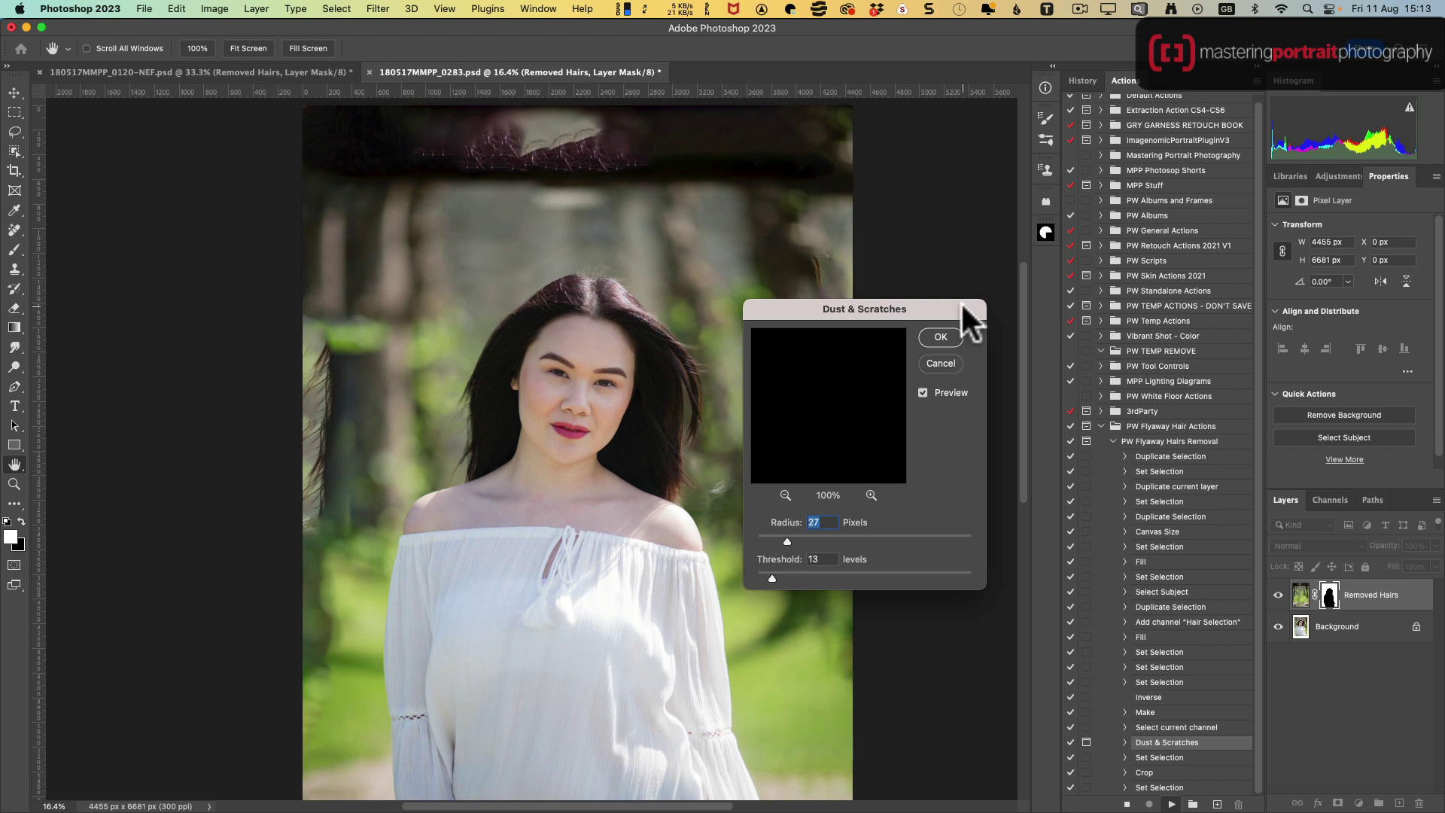
click(951, 333)
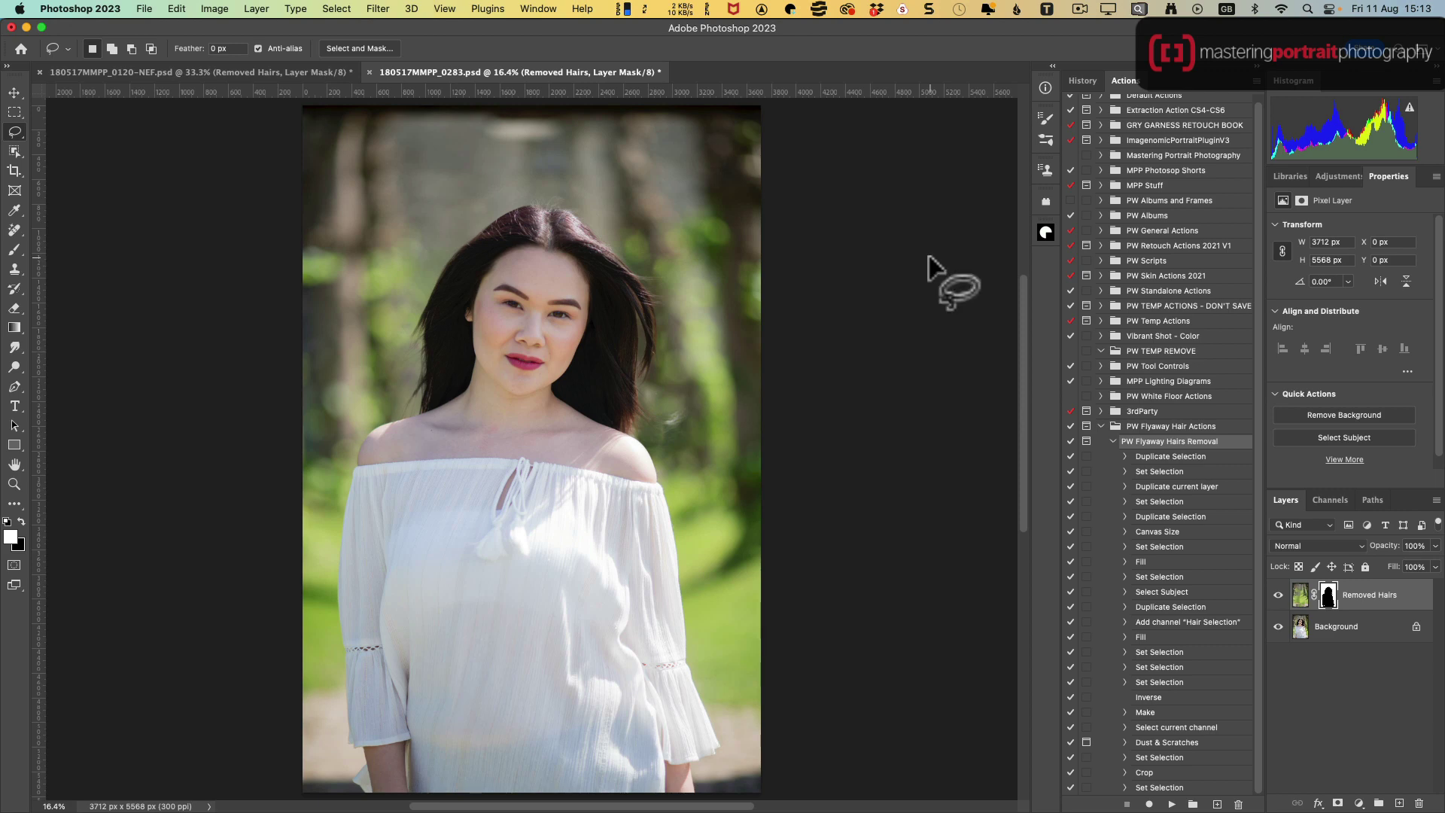
- Toggle the Removed Hairs layer's visibility to compare the hair before and after removal, both at full view and close up
key(super+minus)
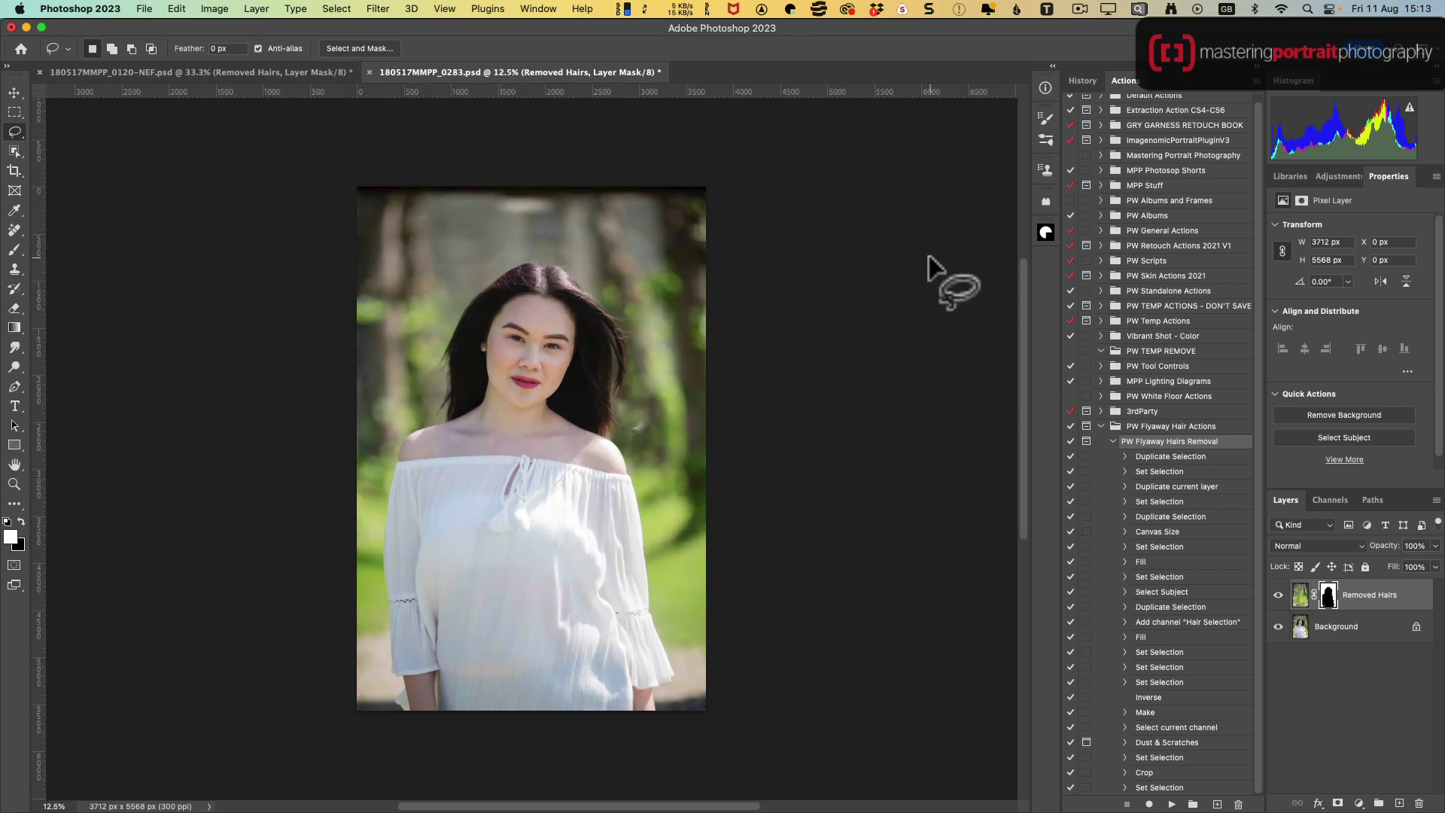
click(1278, 595)
click(1278, 595)
key(z)
drag(490, 271, 565, 380)
key(l)
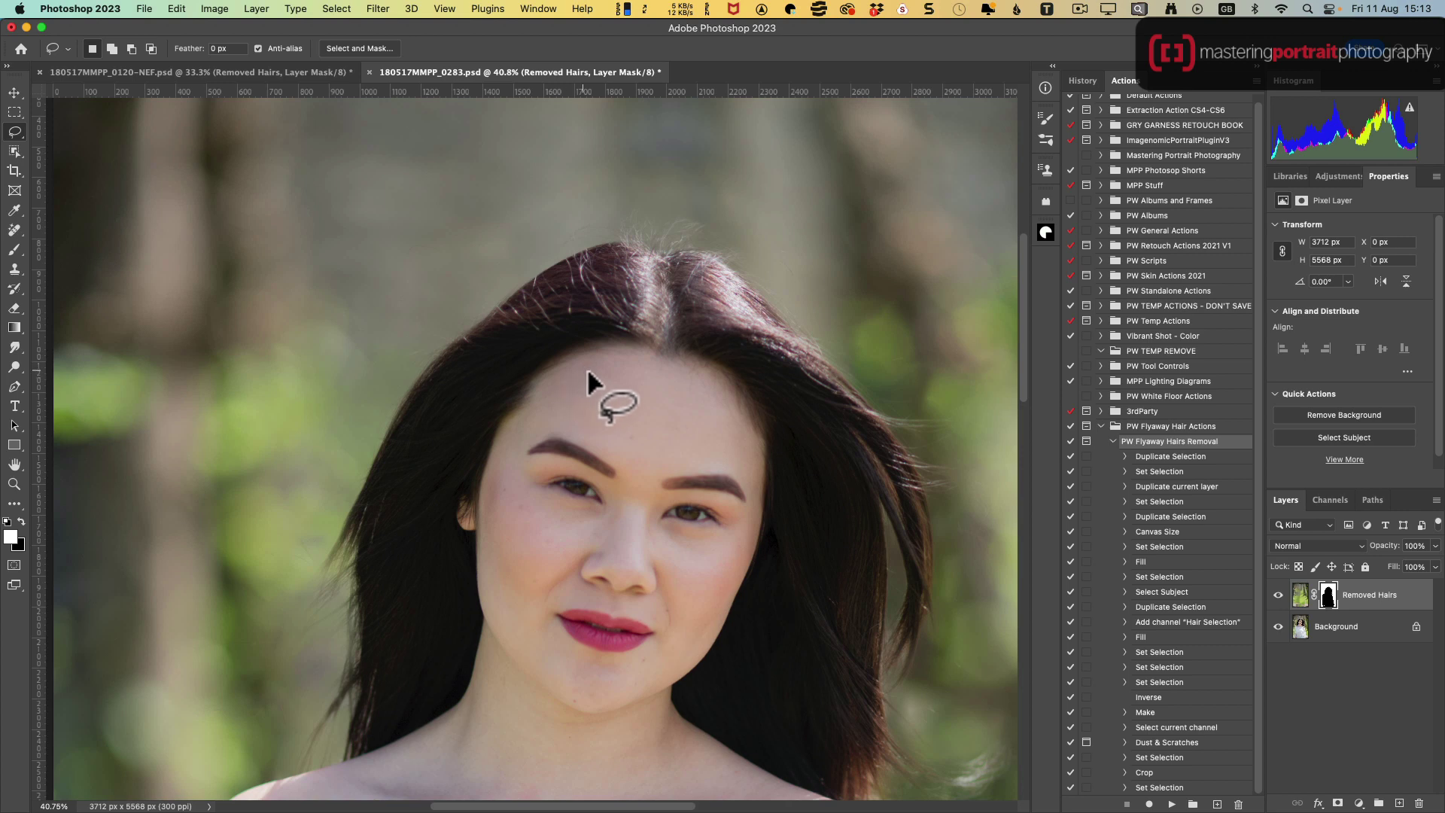
click(1280, 595)
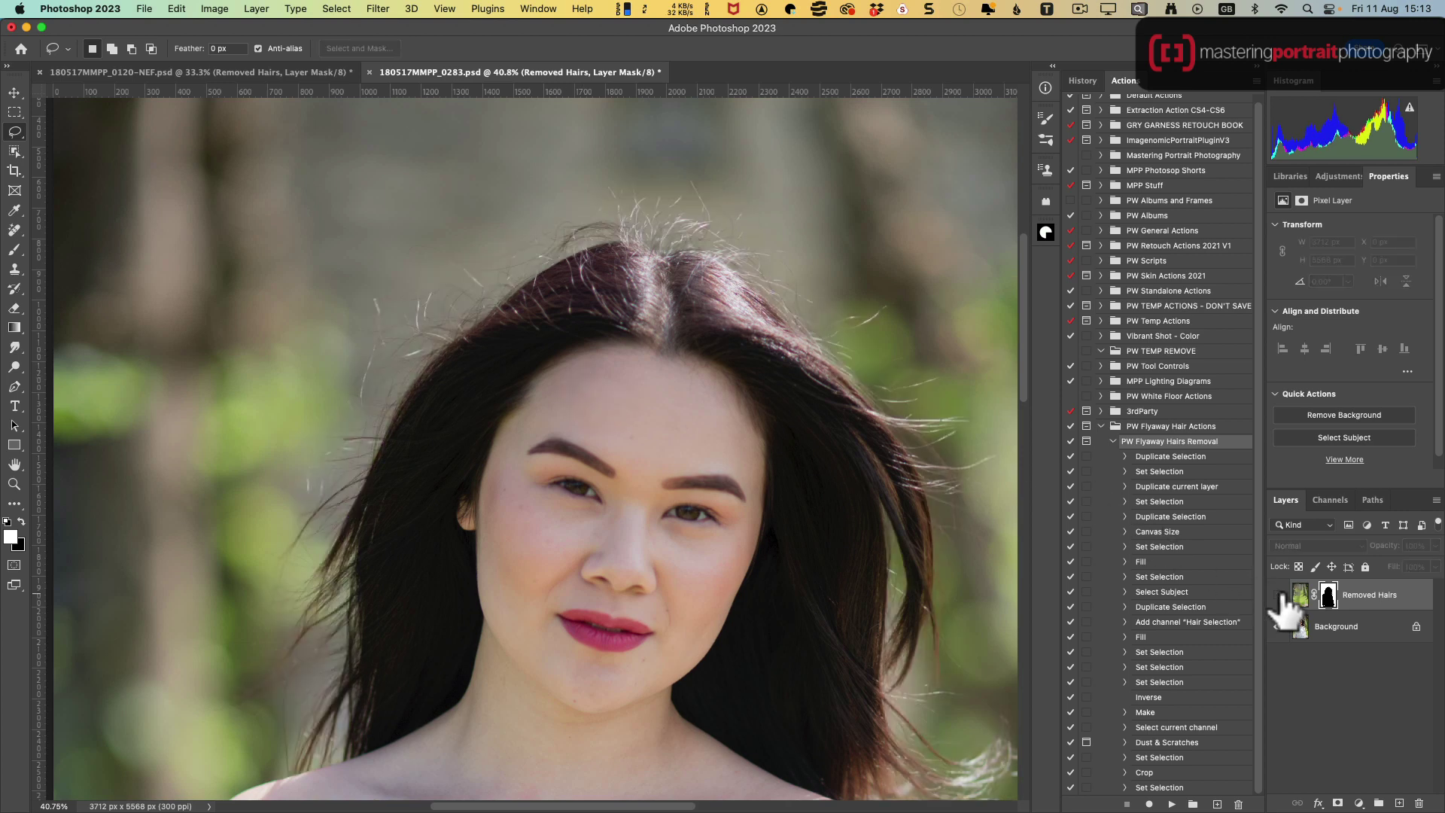
click(1280, 595)
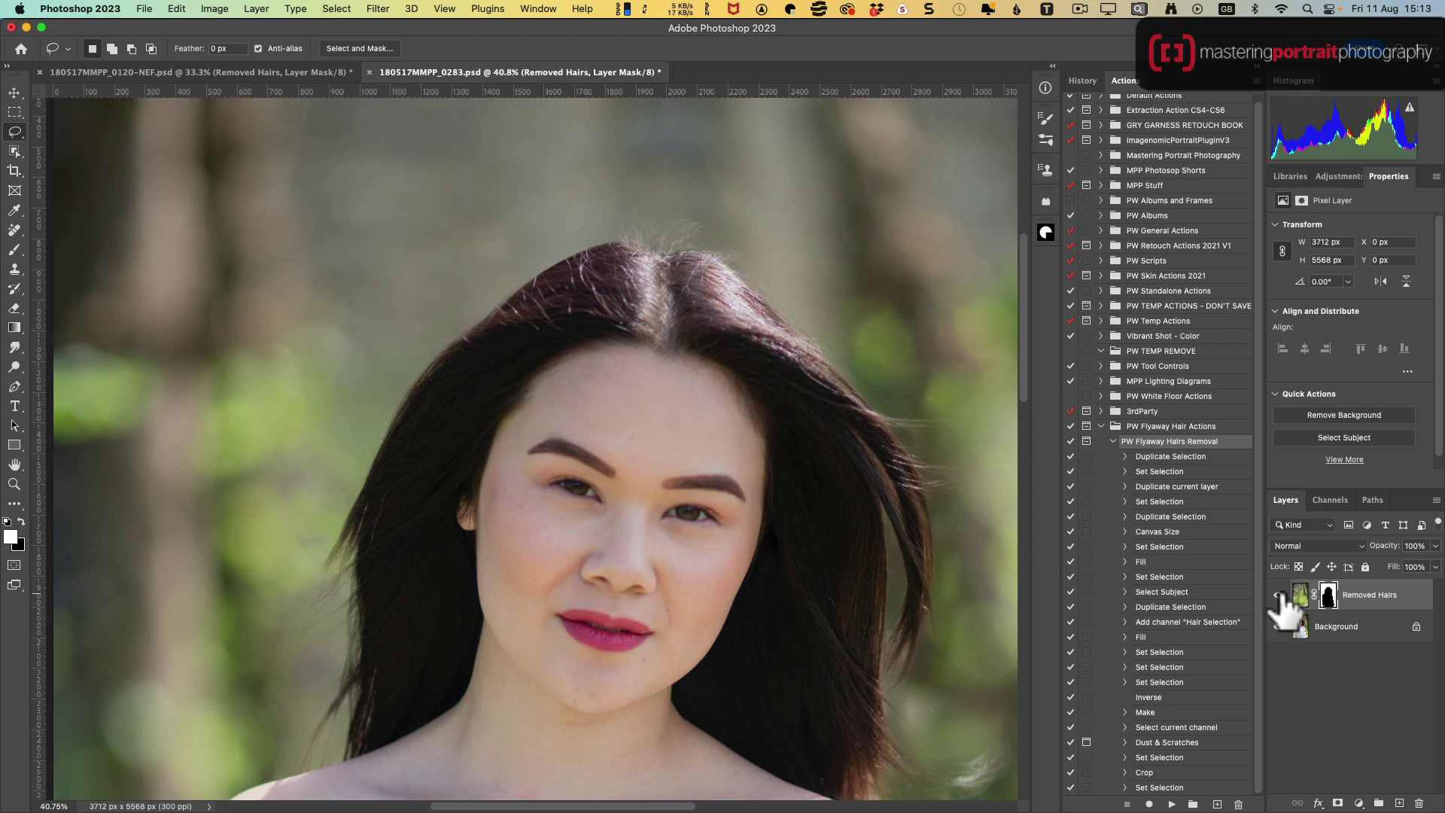
click(1280, 595)
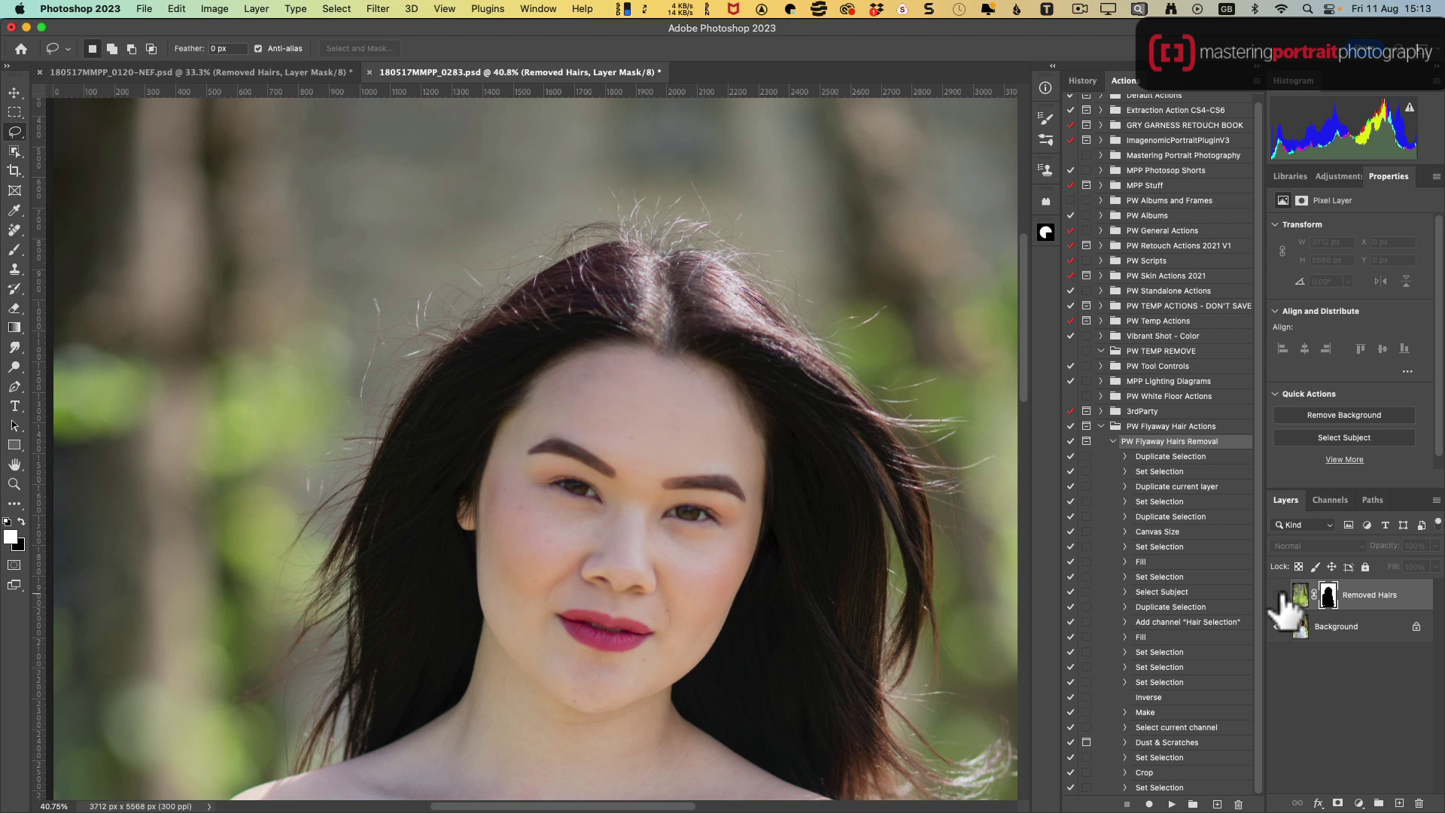
click(1280, 595)
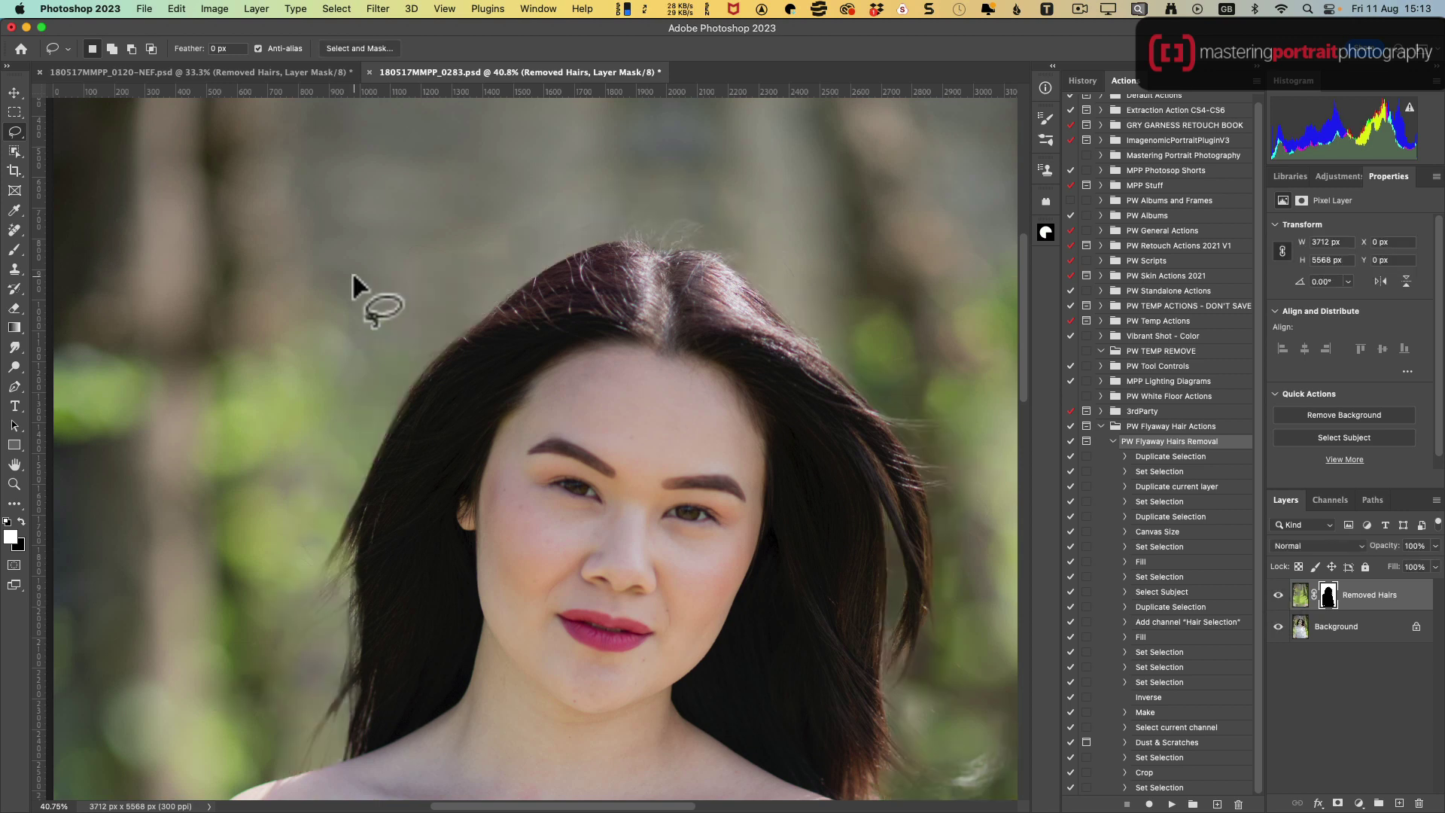